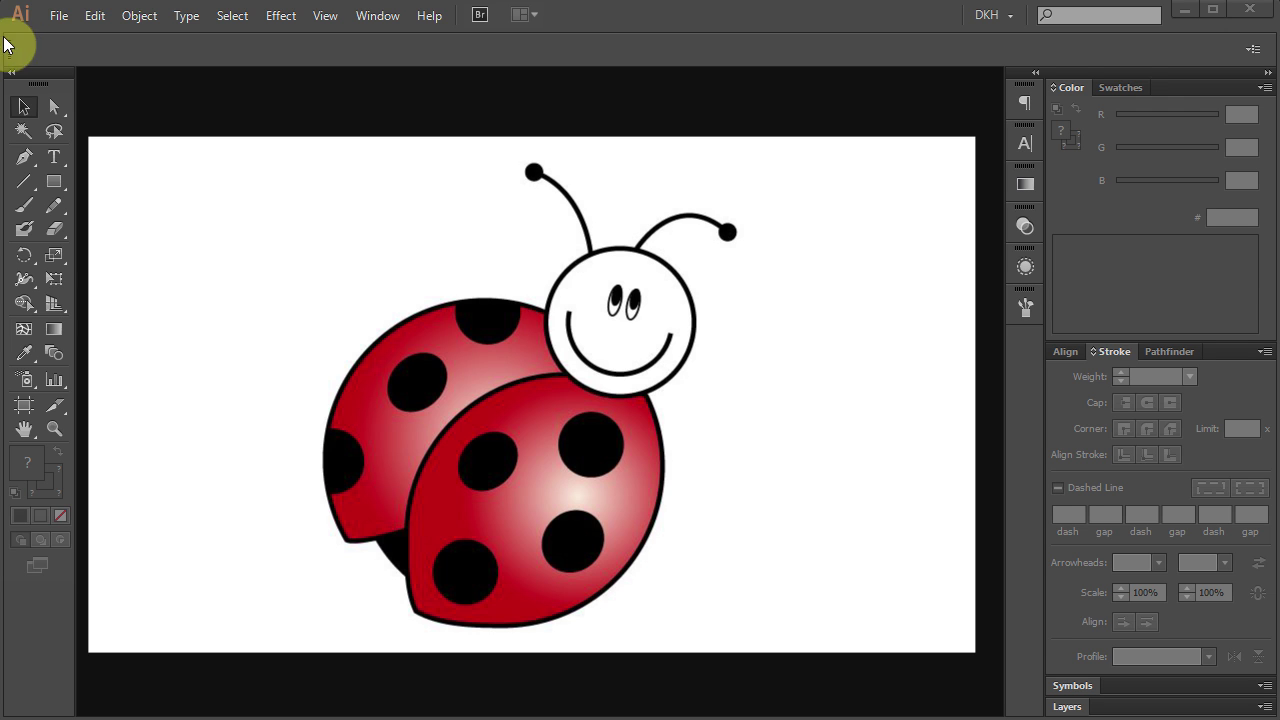
# Create a new 960 x 560 px Web-profile document and set the fill colour to black.
pyautogui.click(57, 17)
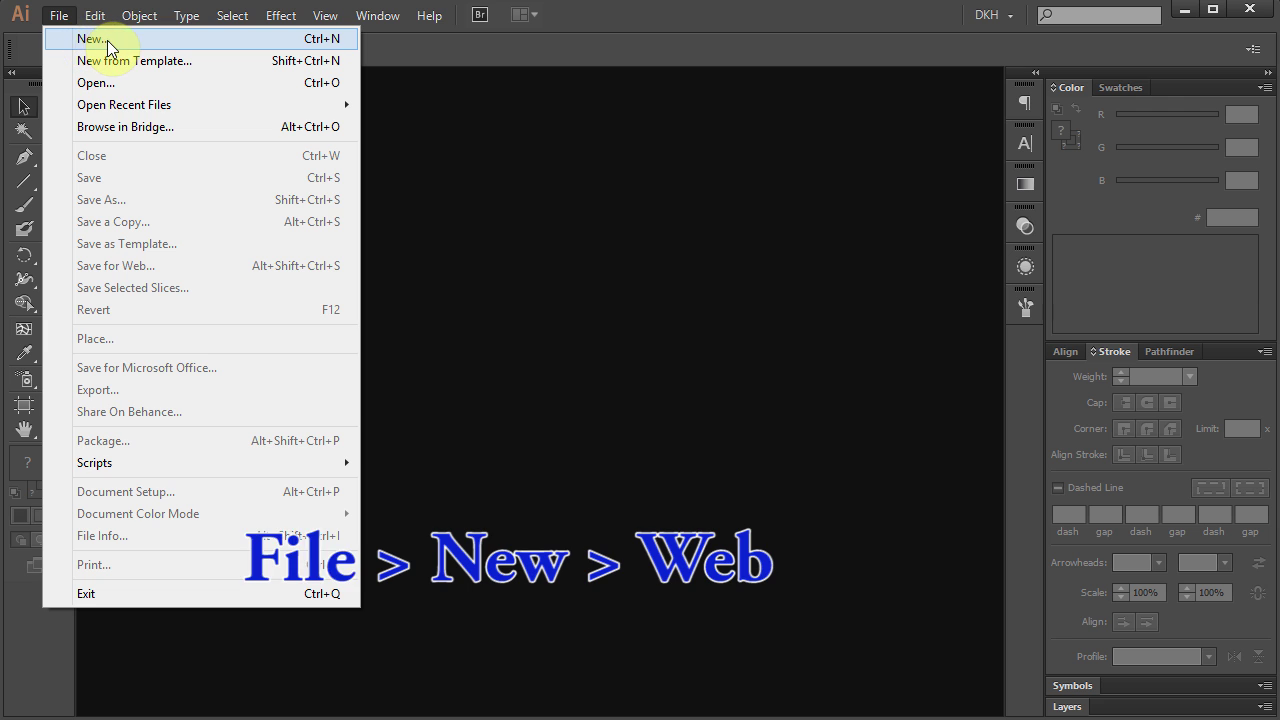
pyautogui.click(107, 40)
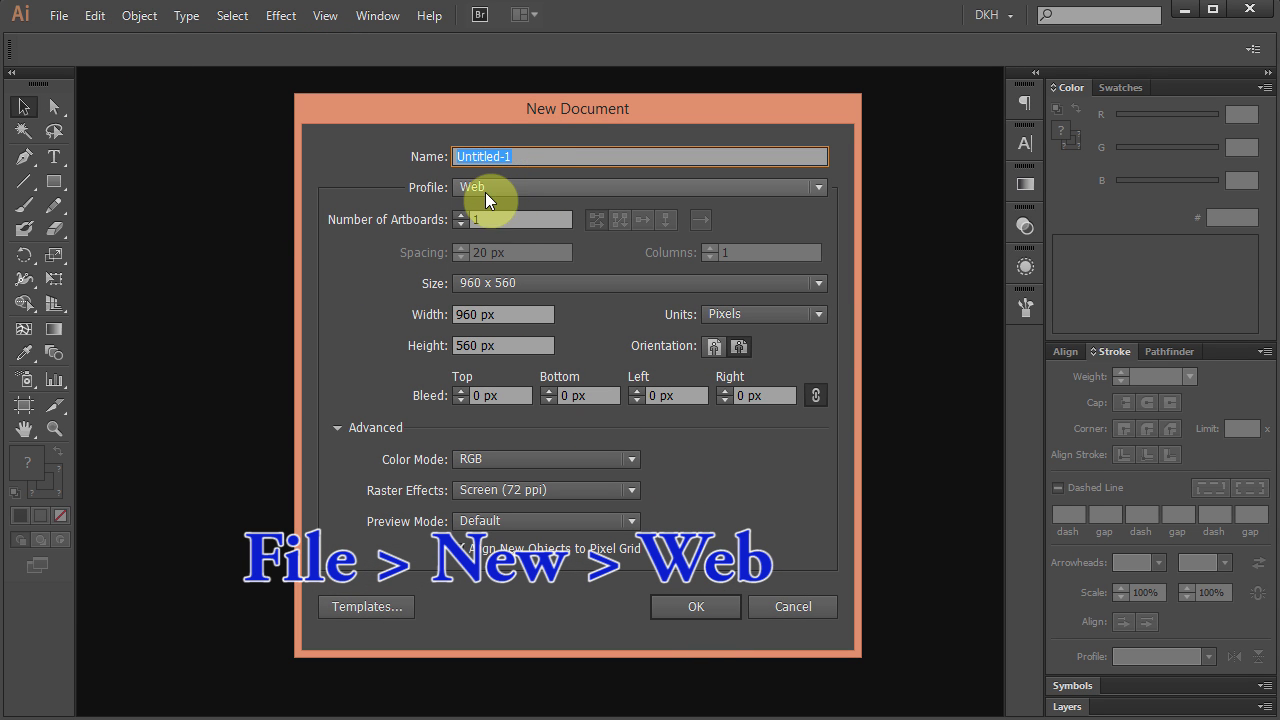
pyautogui.click(700, 608)
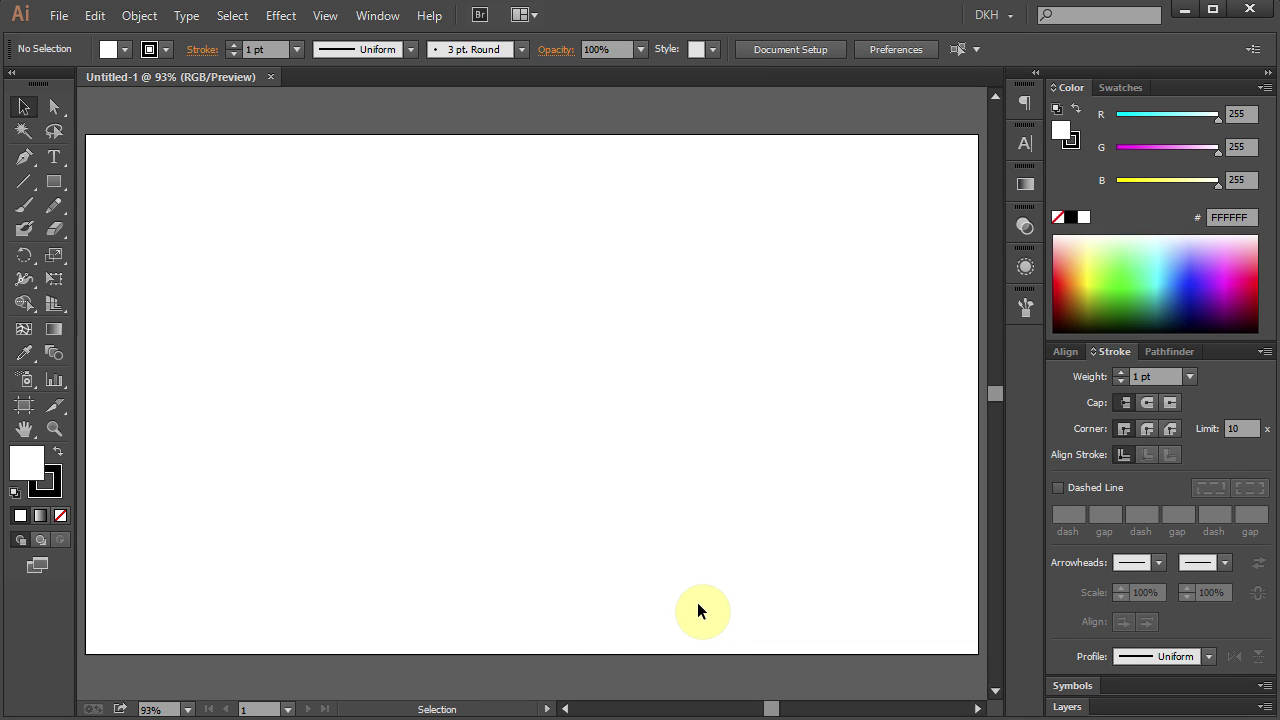
pyautogui.click(1072, 218)
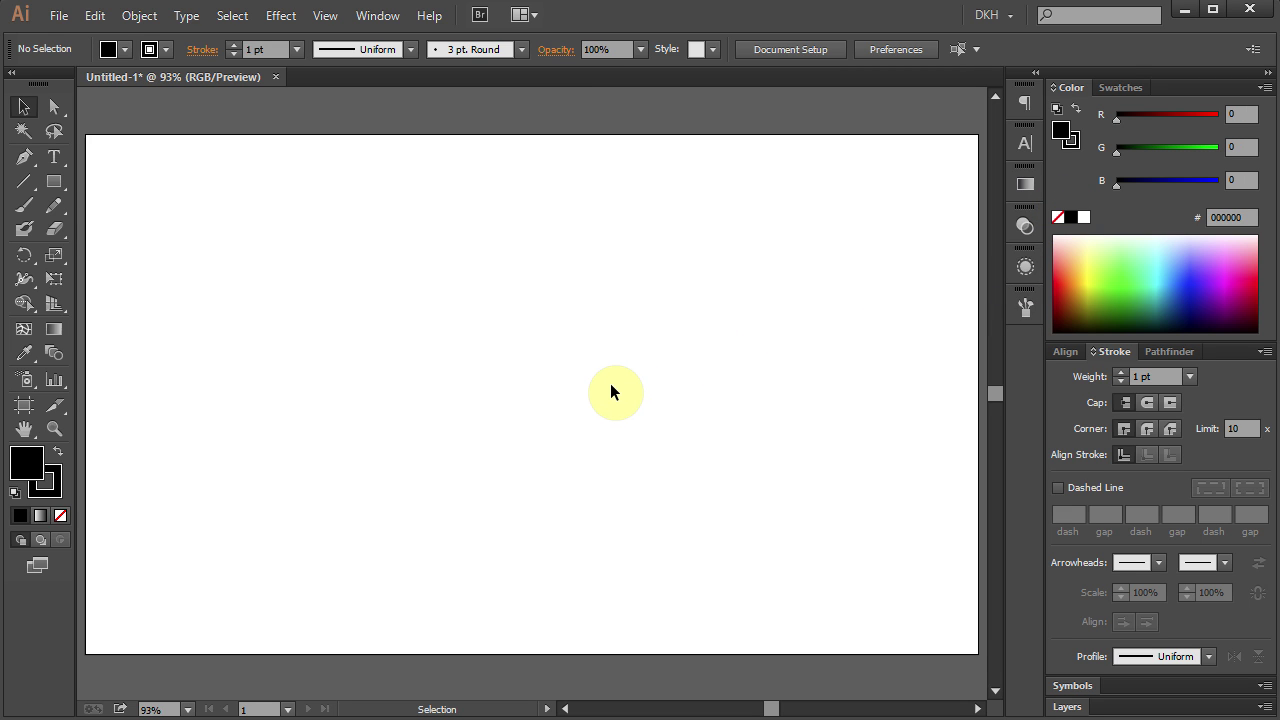
# Draw a black circle from its centre and make a 110% uniformly scaled copy of it.
pyautogui.press('l')
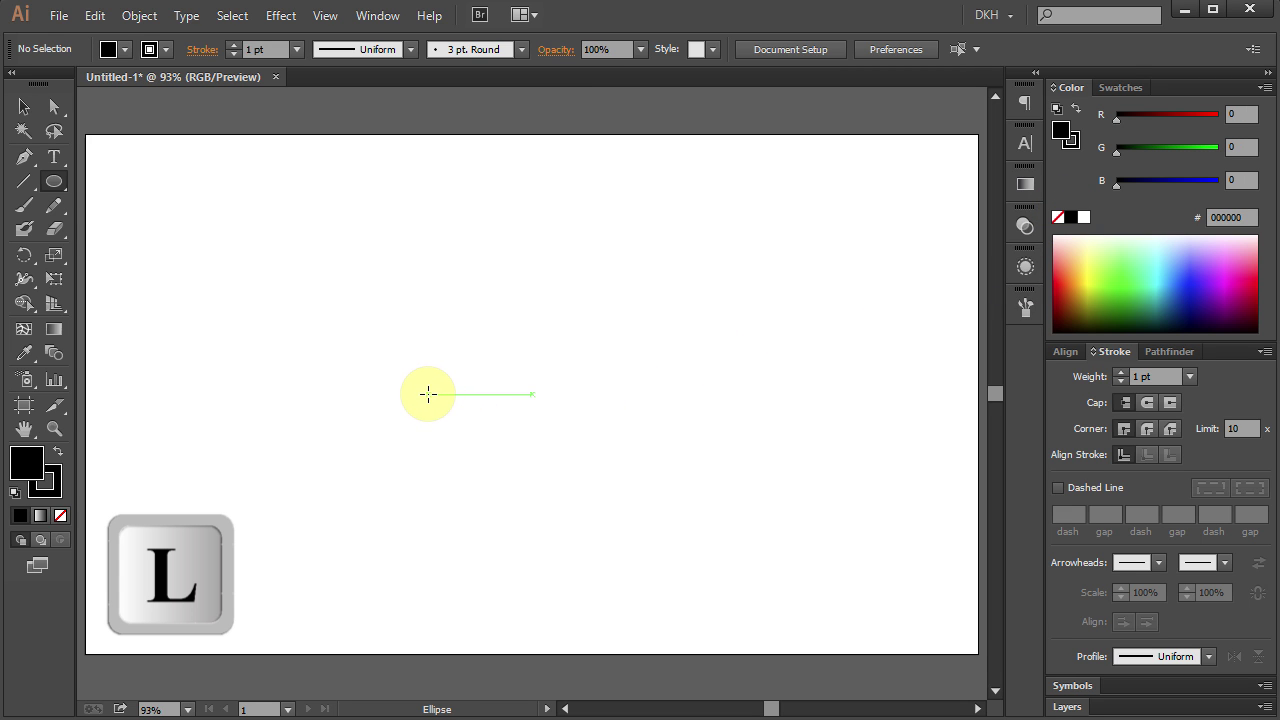
pyautogui.moveTo(419, 420); pyautogui.dragTo(564, 550)
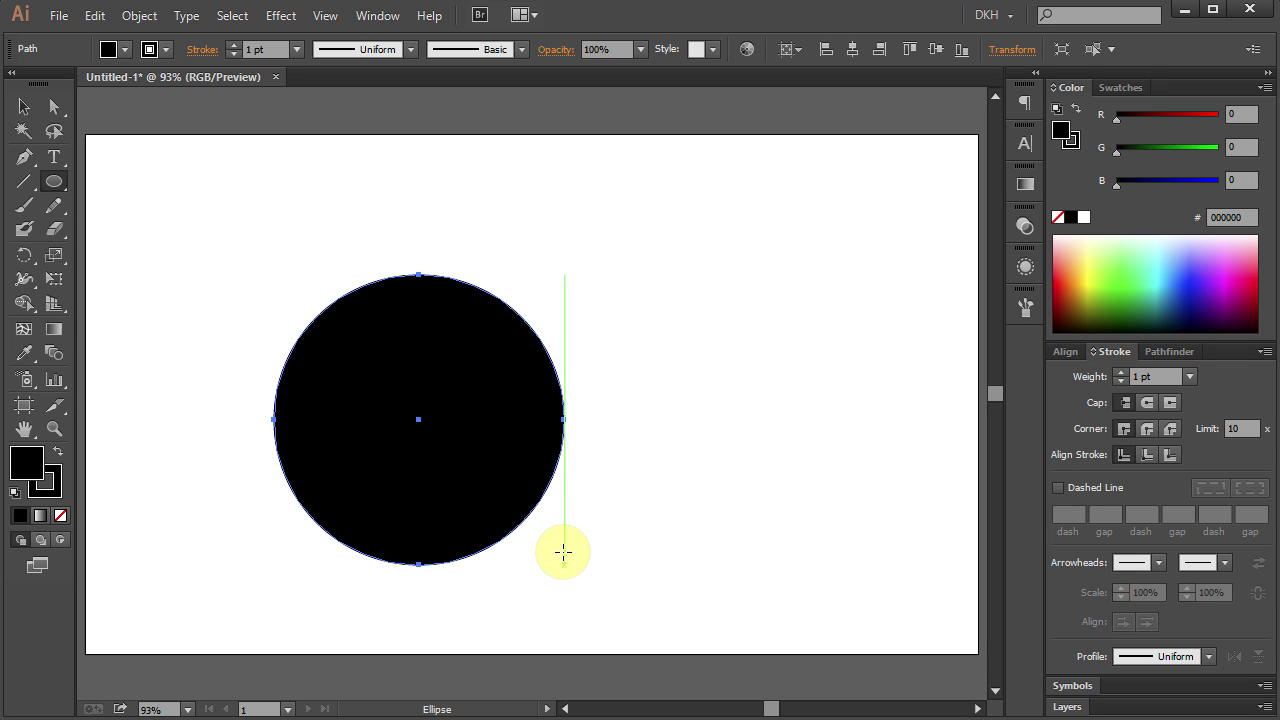
pyautogui.press('s')
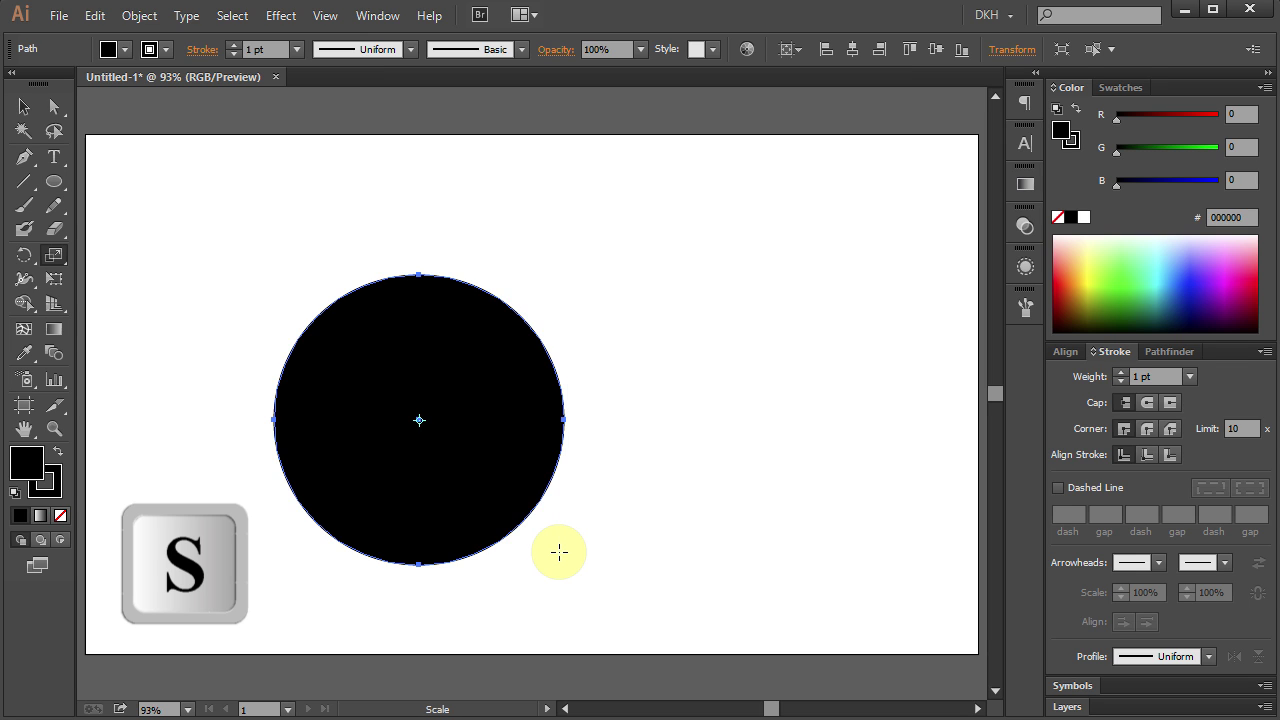
pyautogui.press('Return')
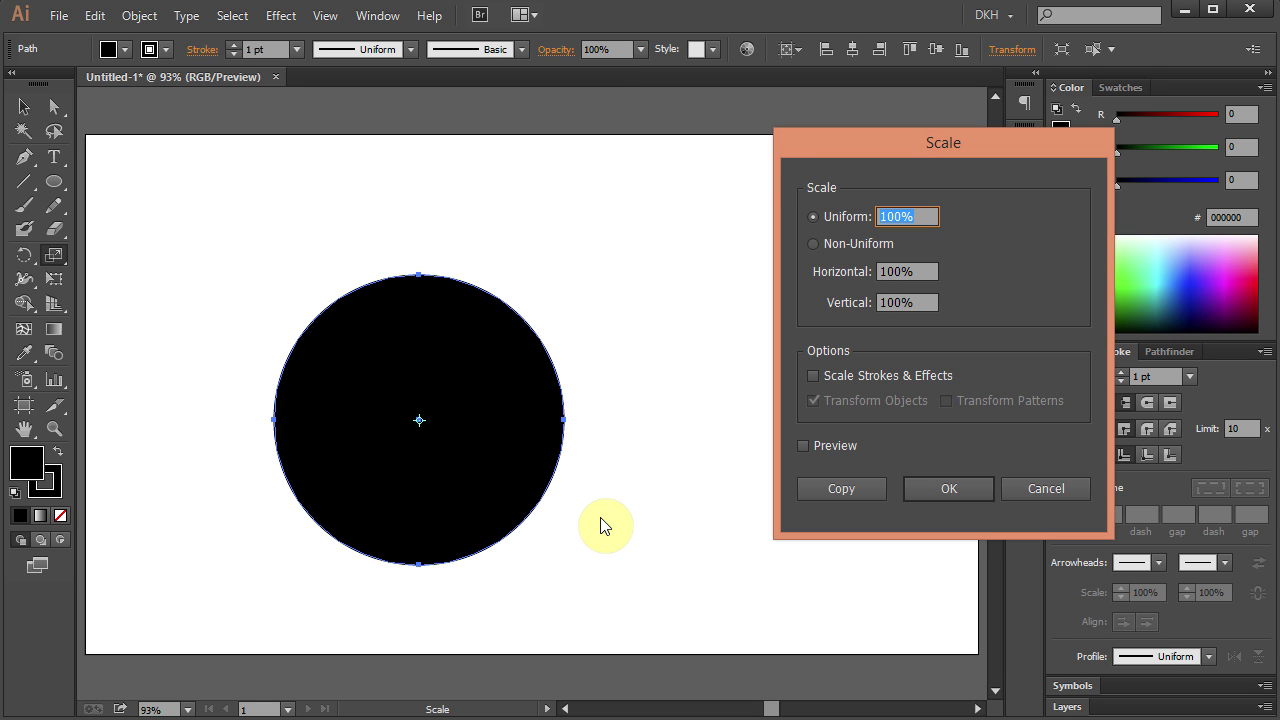
pyautogui.write('1')
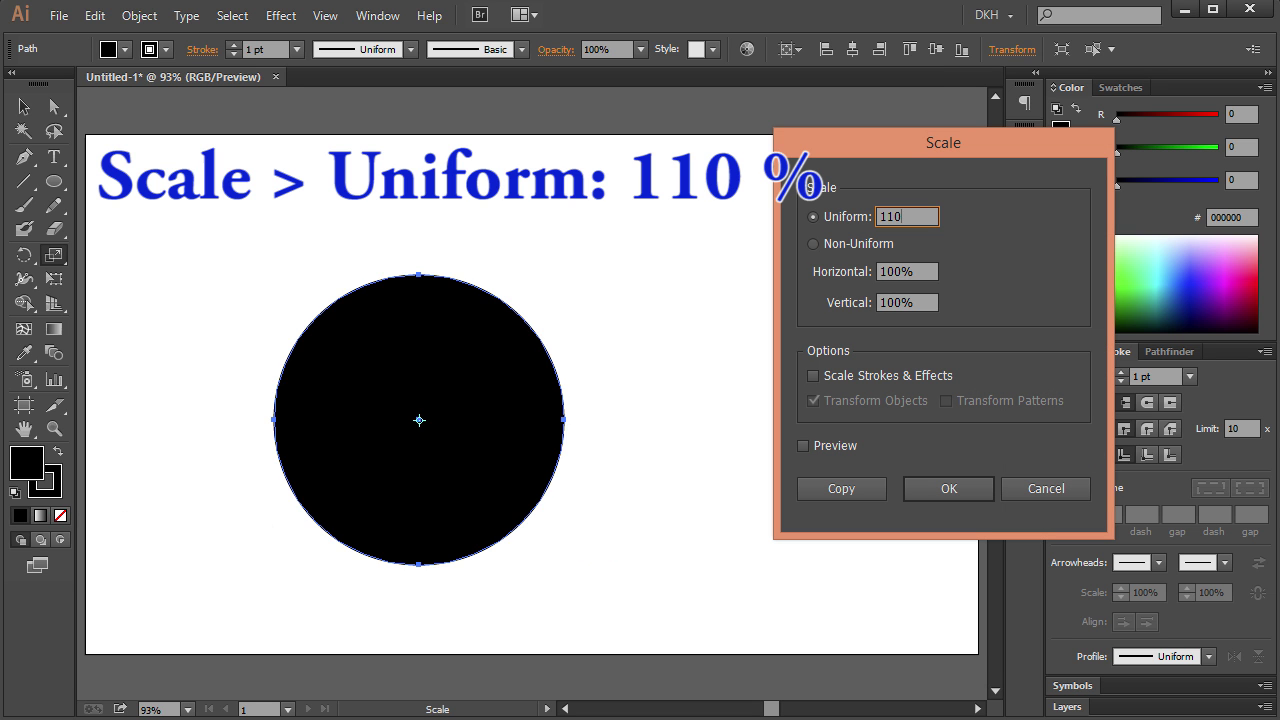
pyautogui.click(831, 493)
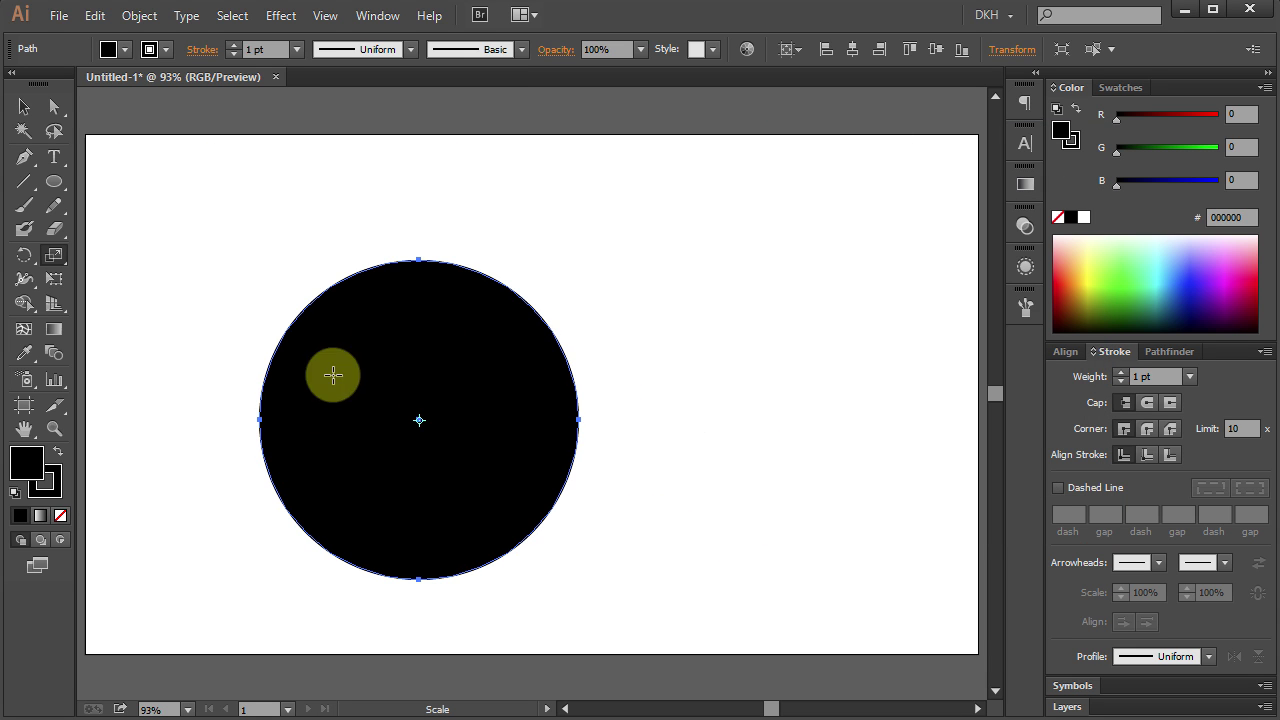
# Turn the scaled copy red (R 209) and Alt-drag a duplicate of it down-right.
pyautogui.click(1200, 118)
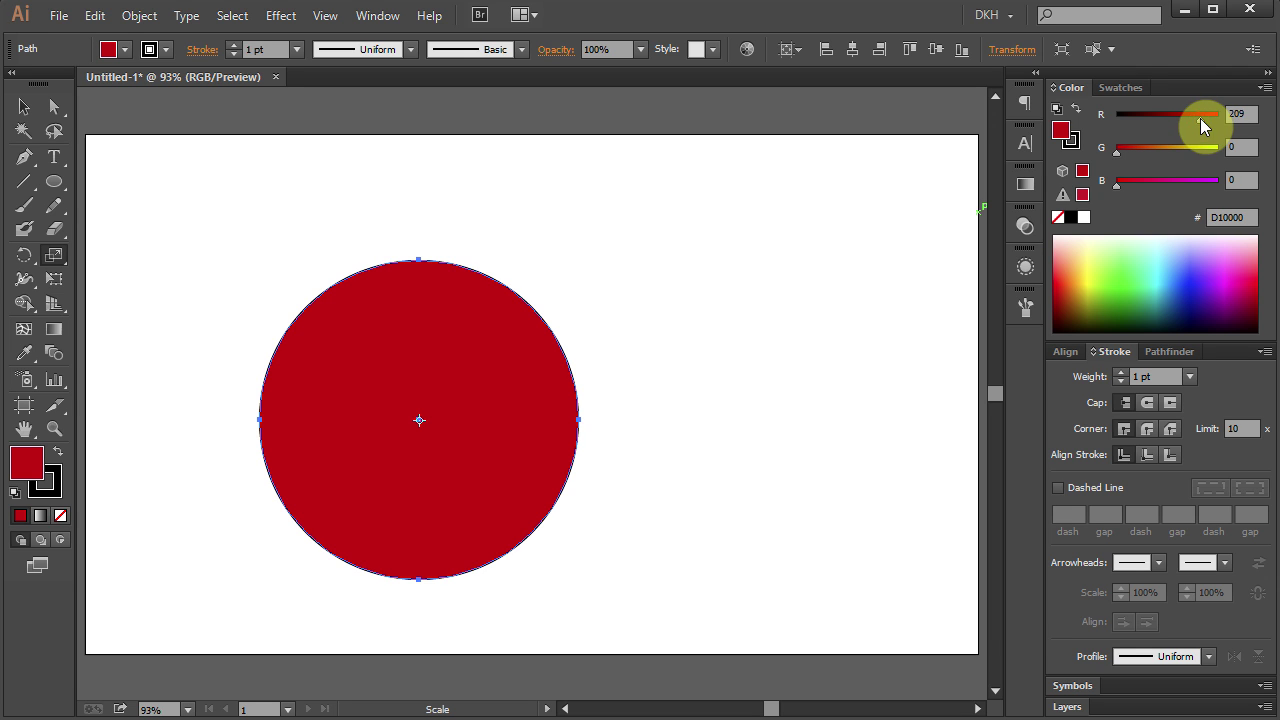
pyautogui.press('v')
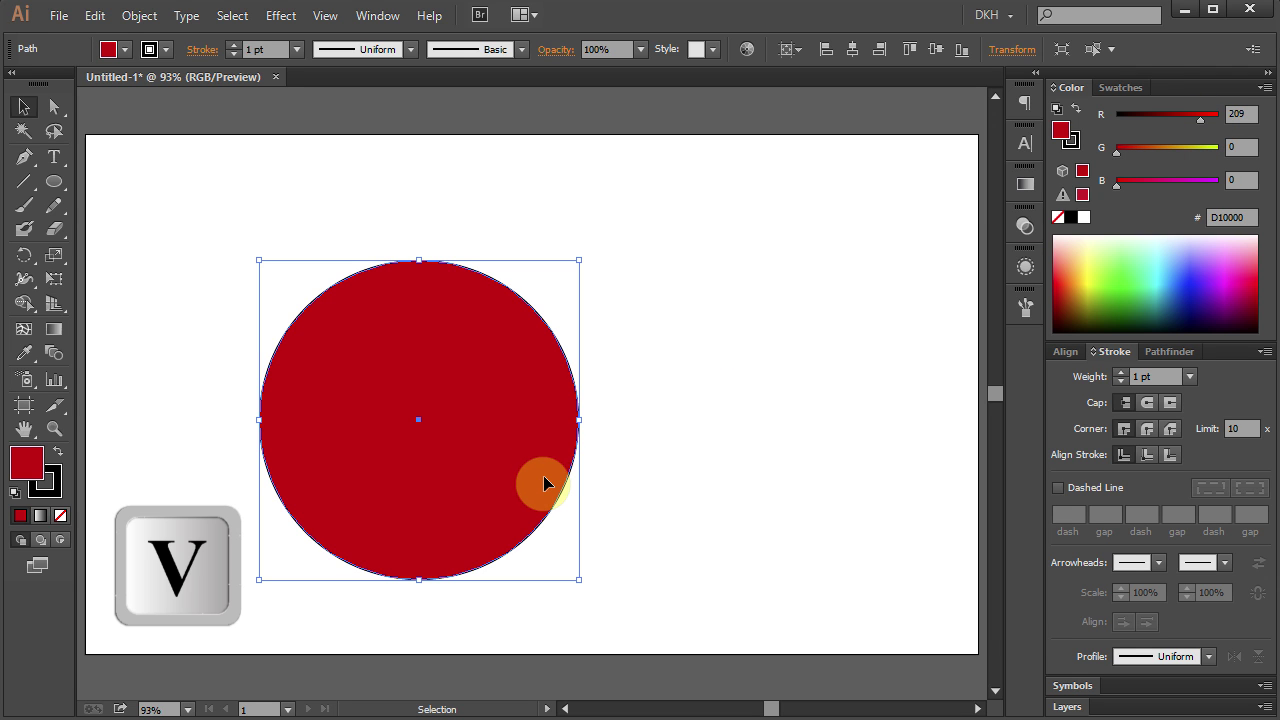
pyautogui.click(483, 477)
pyautogui.moveTo(483, 477); pyautogui.dragTo(549, 541)
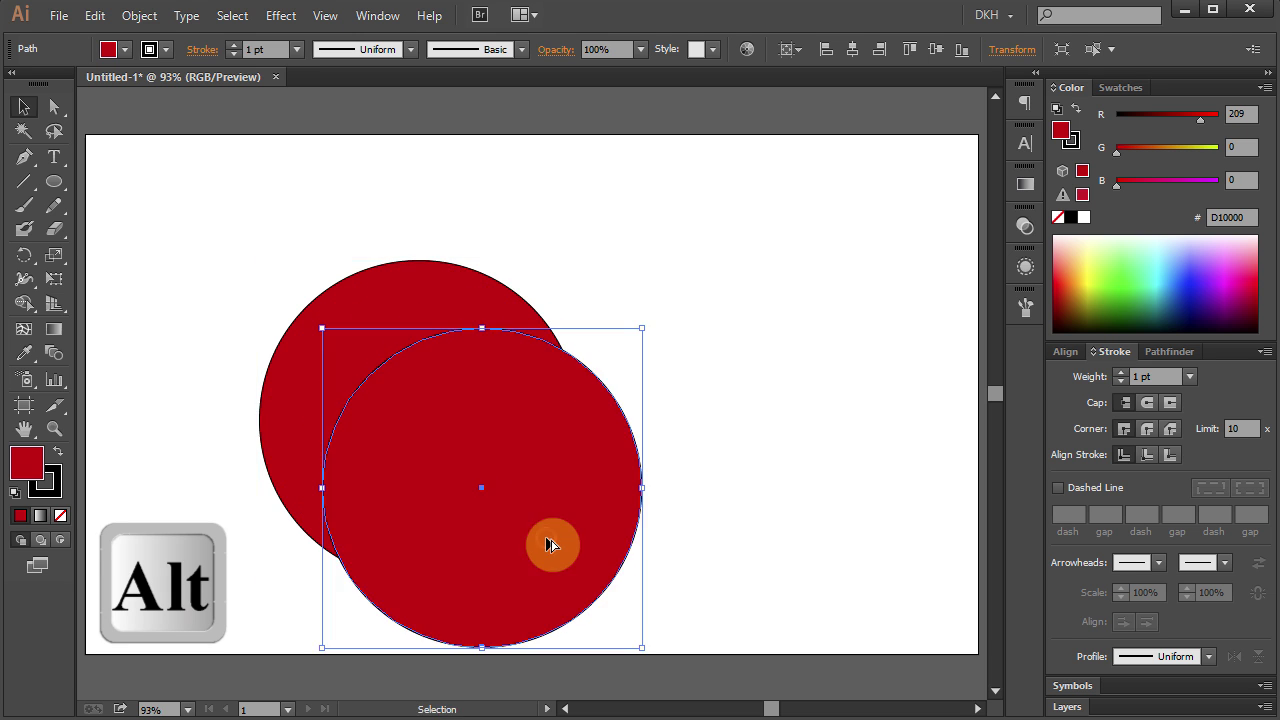
# Intersect the two red circles with Pathfinder to leave a red lens-shaped wing.
pyautogui.keyDown('shift'); pyautogui.click(410, 303); pyautogui.keyUp('shift')
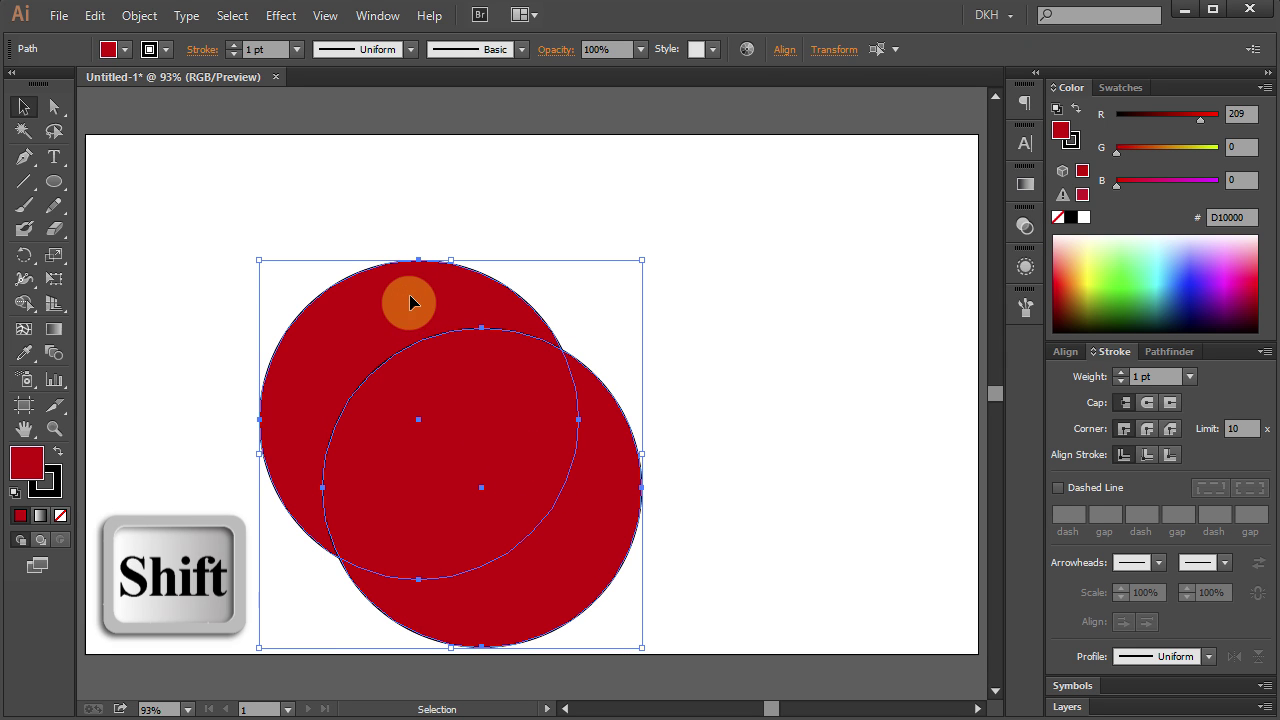
pyautogui.click(1168, 352)
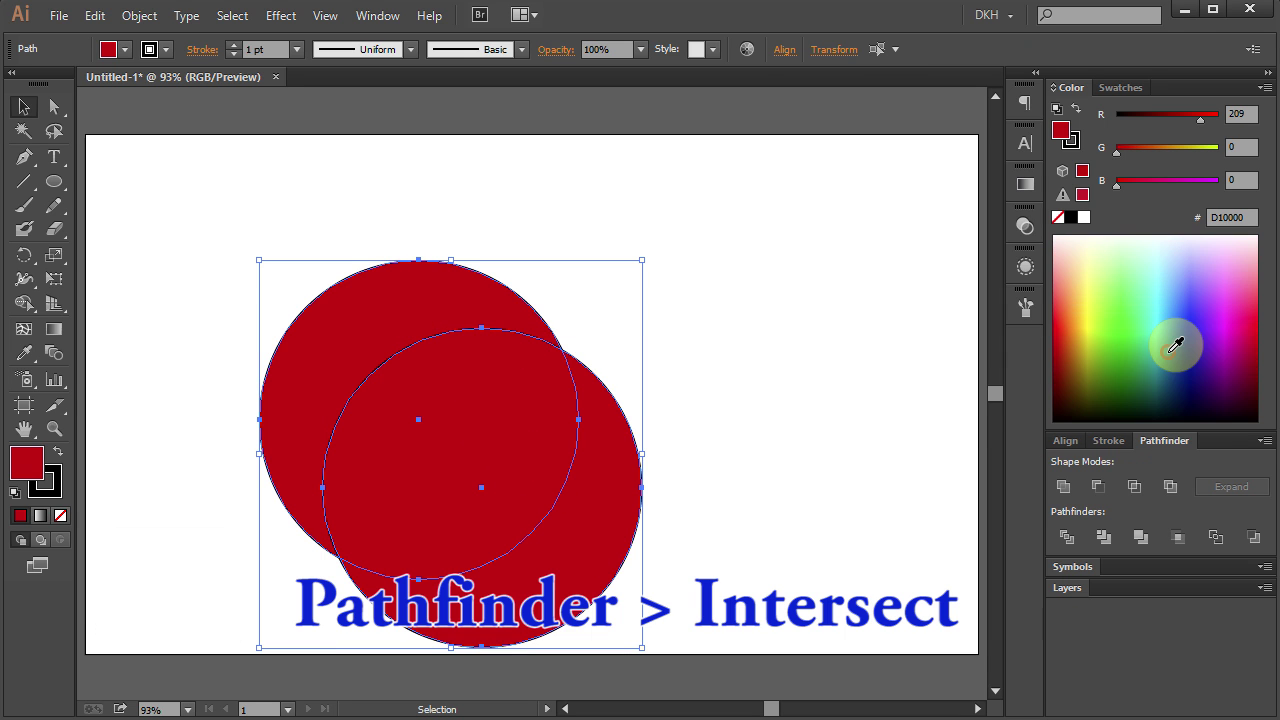
pyautogui.click(1135, 487)
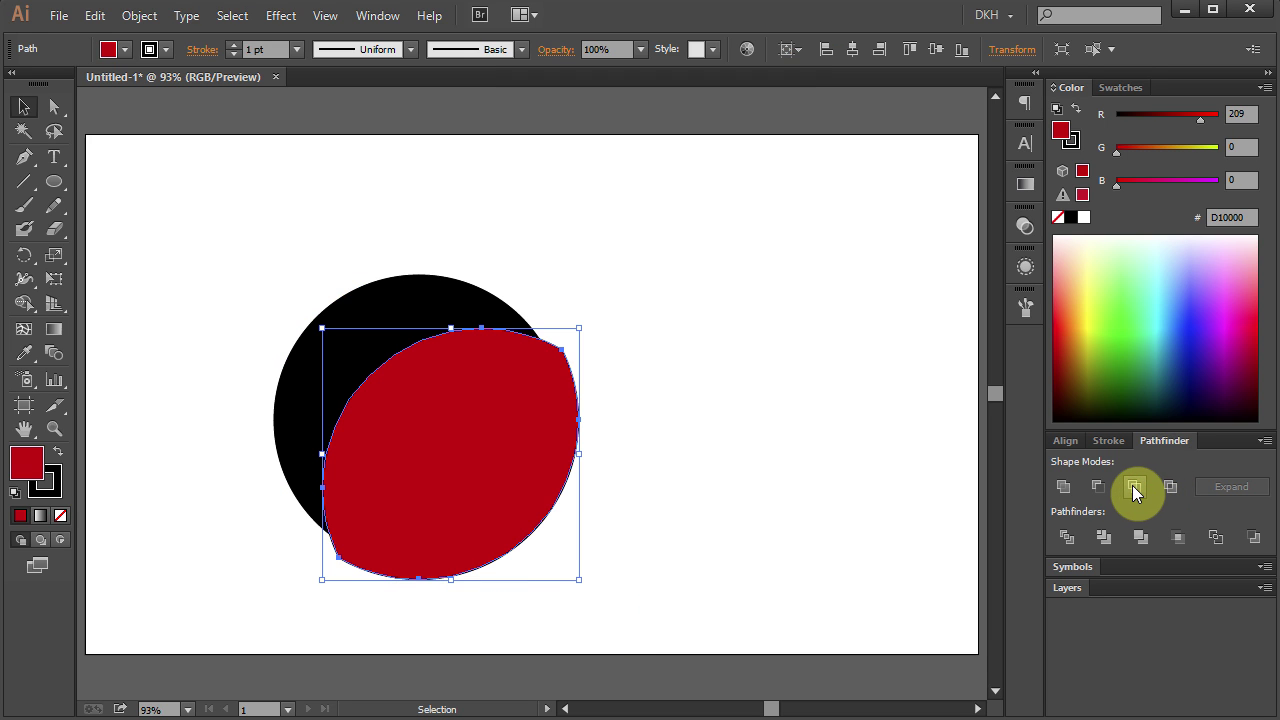
pyautogui.click(474, 494)
pyautogui.click(391, 366)
pyautogui.click(458, 465)
# Reflect a copy of the red lens across the vertical axis from a point inside it.
pyautogui.press('o')
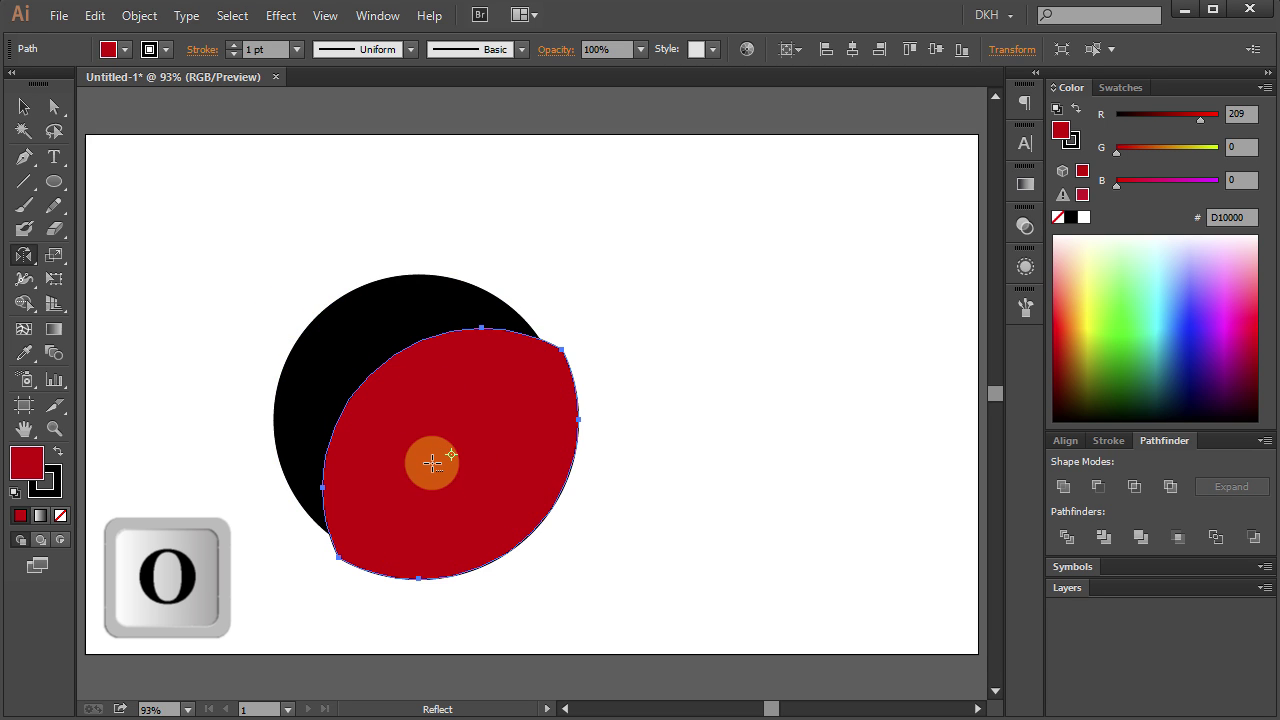
pyautogui.press('alt')
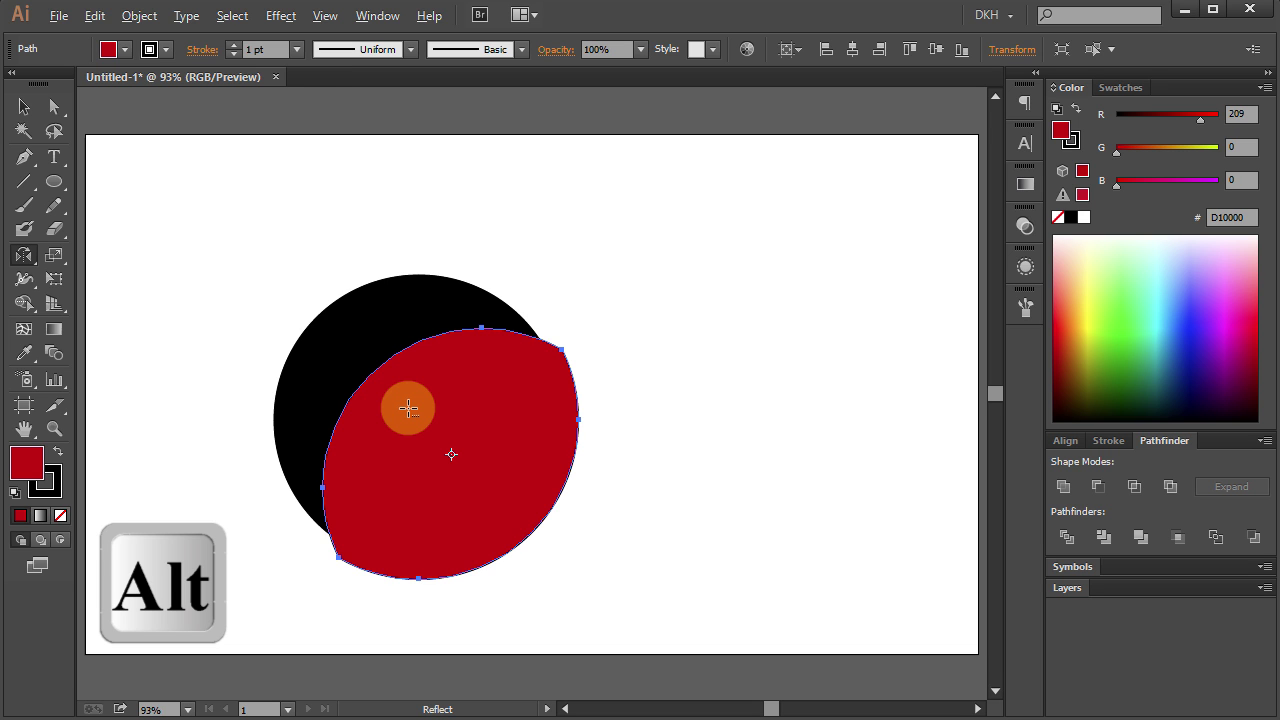
pyautogui.keyDown('alt'); pyautogui.click(408, 408); pyautogui.keyUp('alt')
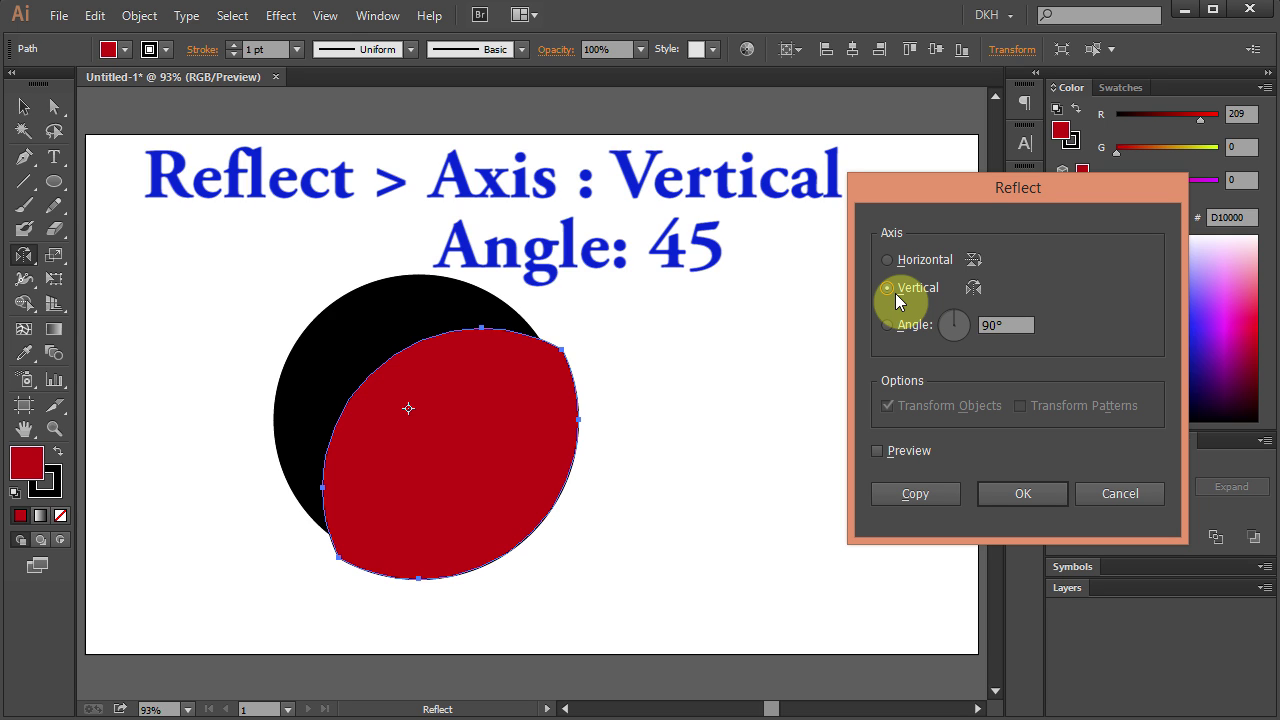
pyautogui.click(960, 330)
pyautogui.click(878, 454)
pyautogui.click(878, 454)
pyautogui.click(940, 491)
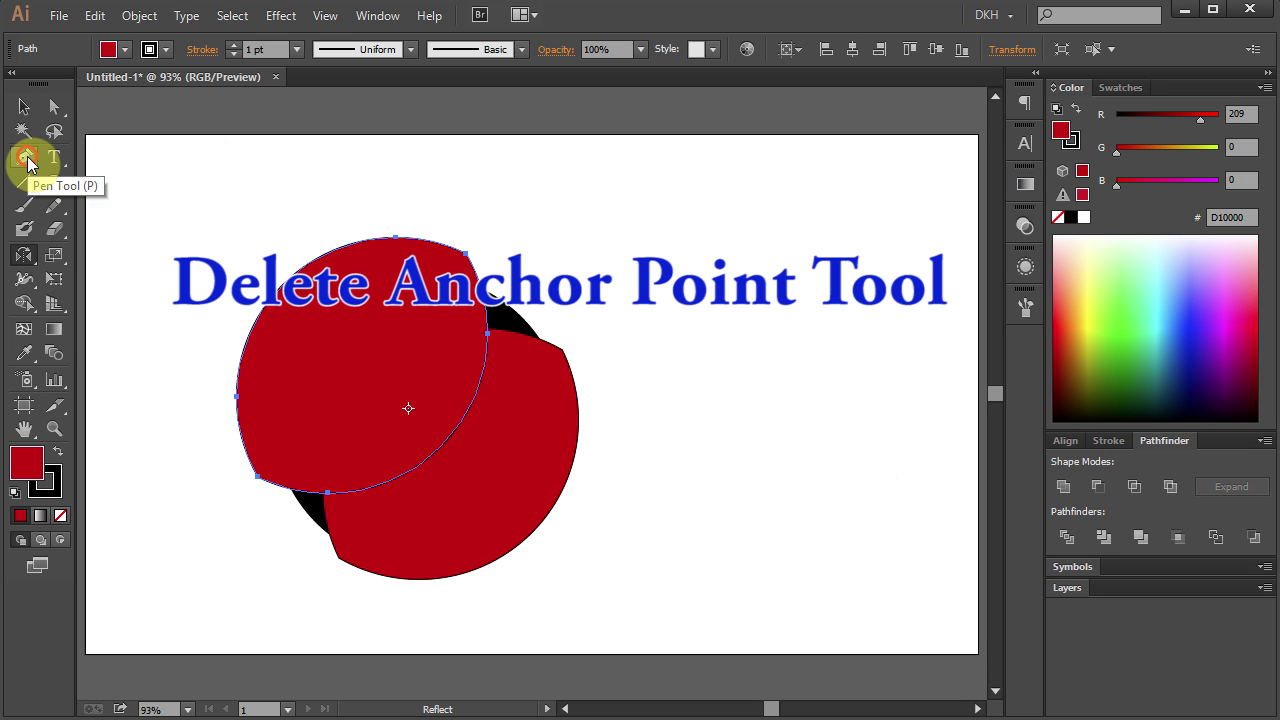
# Delete the mirrored wing's lower anchor point to reshape its outline.
pyautogui.click(24, 158)
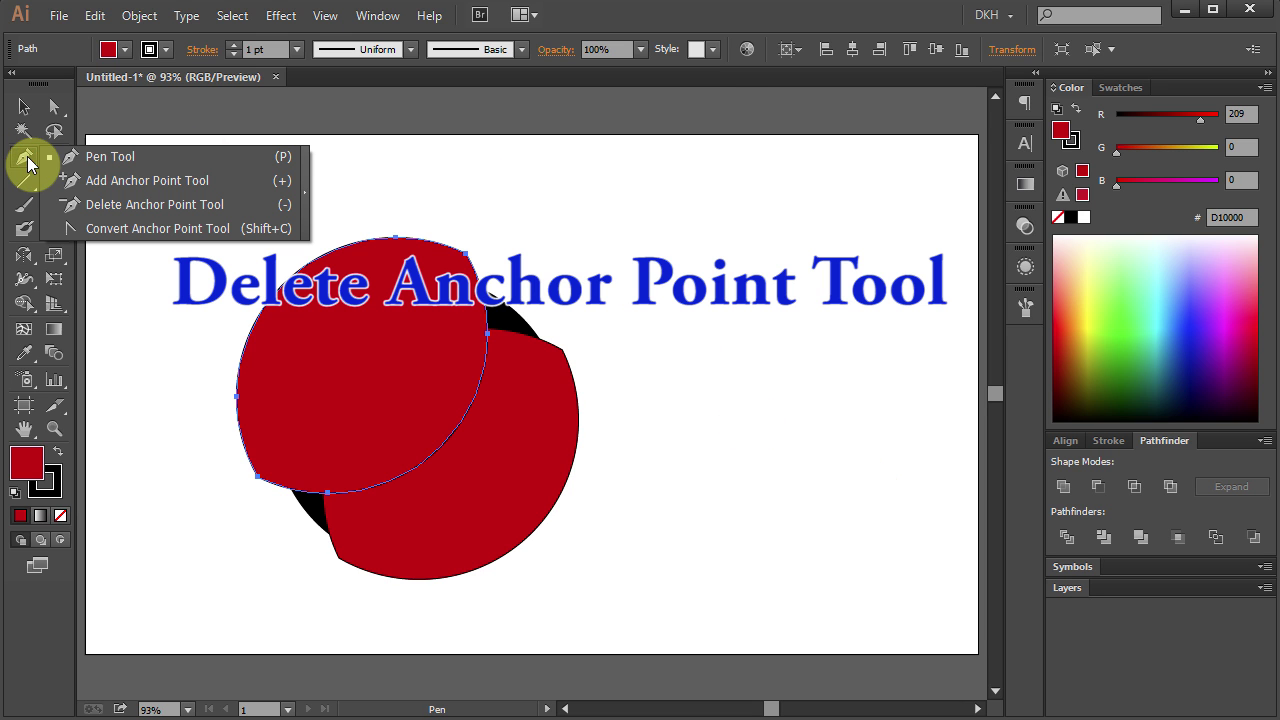
pyautogui.click(112, 205)
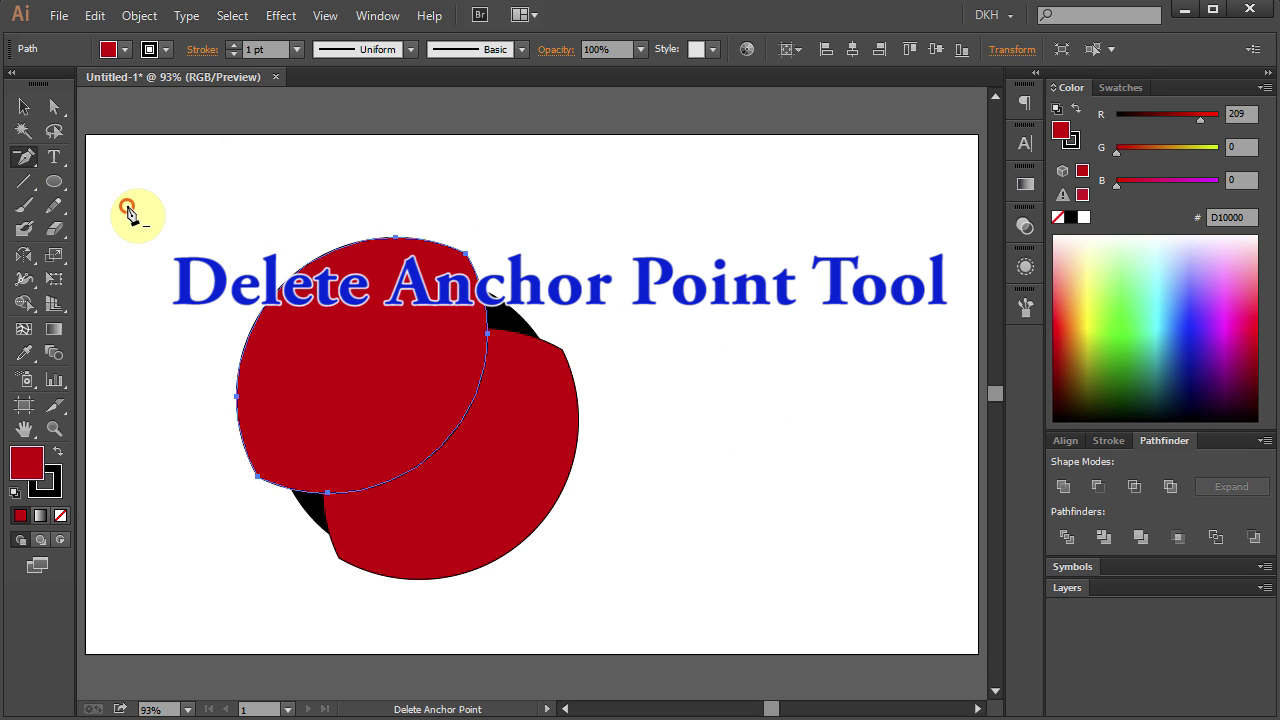
pyautogui.click(330, 502)
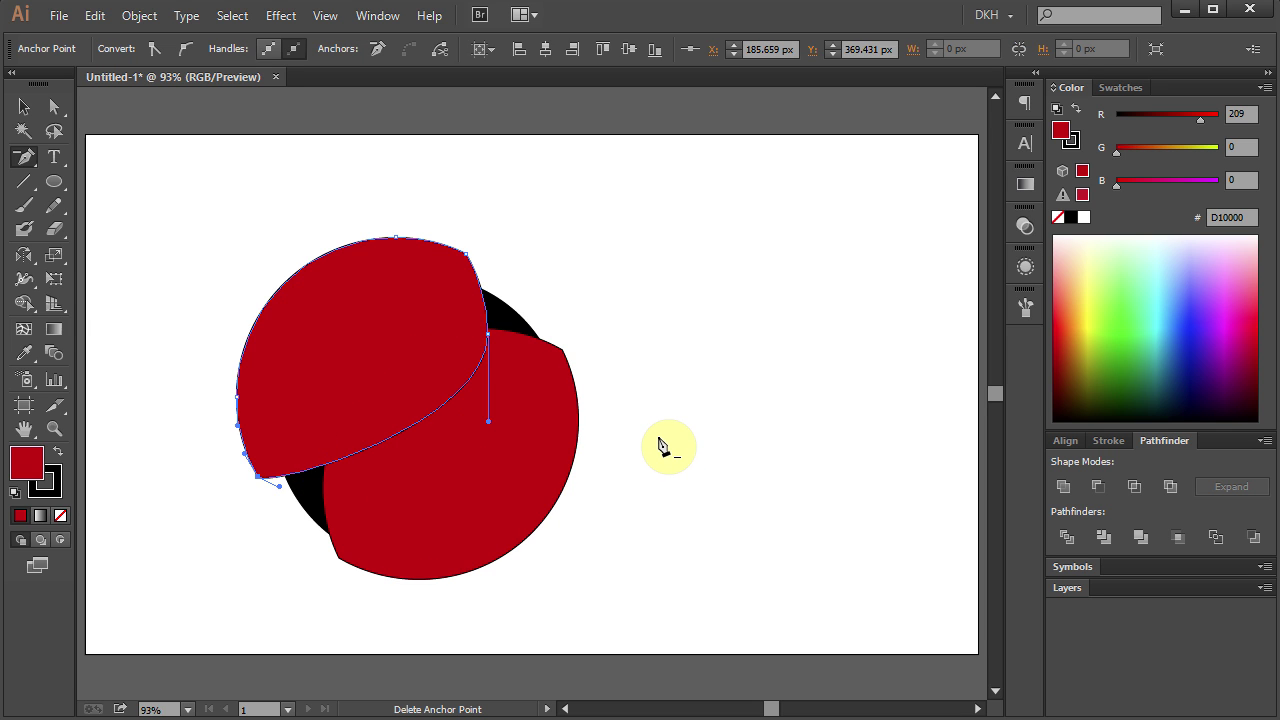
# Nudge the mirrored wing slightly down-right, then select the lower-right red wing.
pyautogui.press('v')
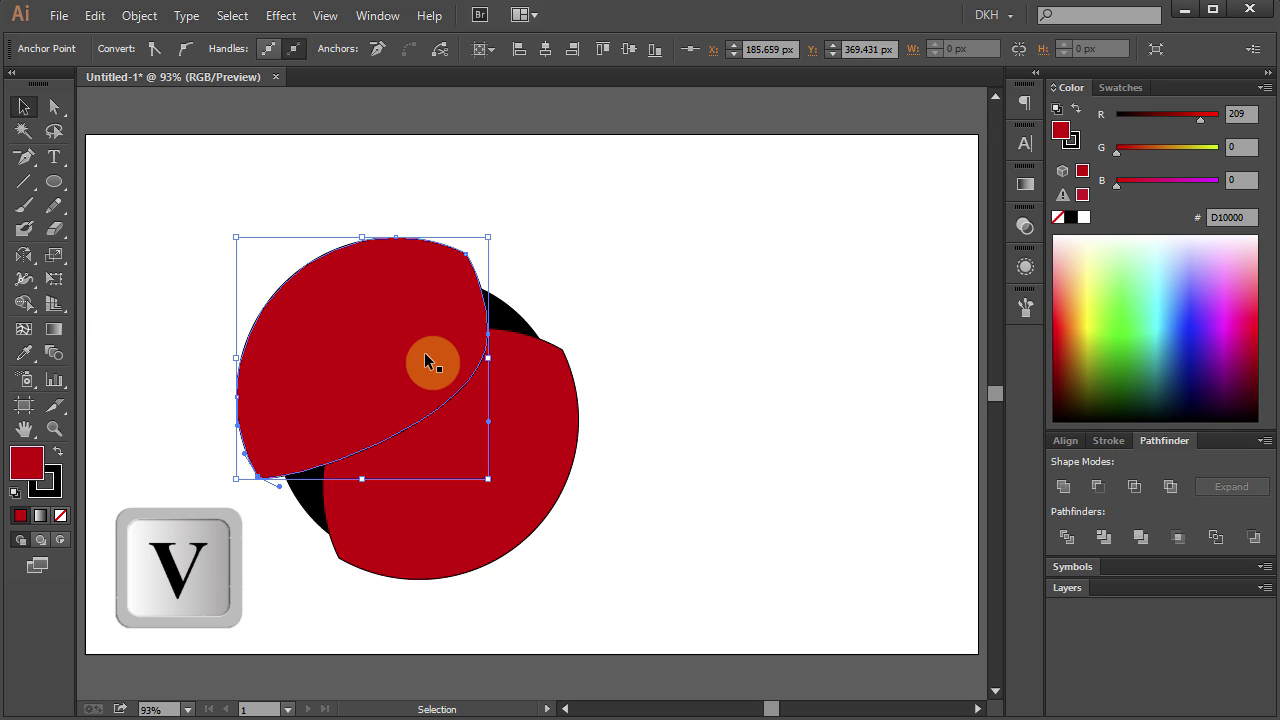
pyautogui.moveTo(411, 316); pyautogui.dragTo(414, 332)
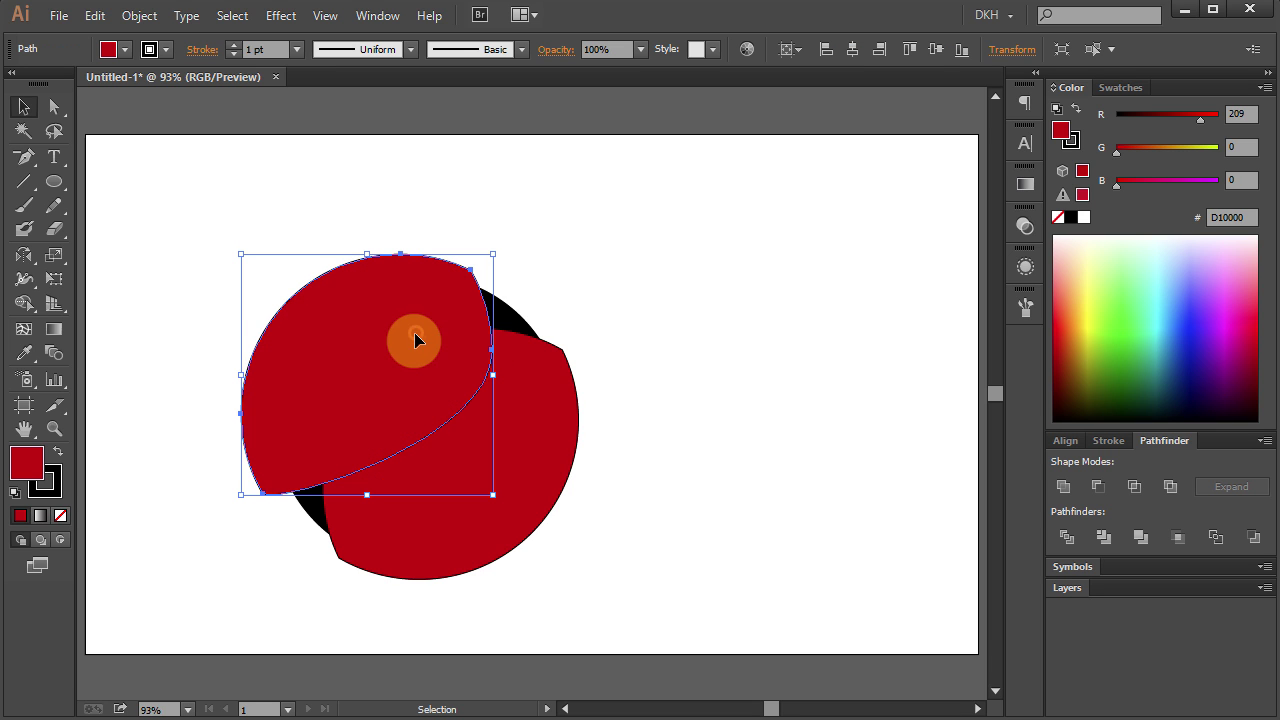
pyautogui.click(692, 410)
pyautogui.click(535, 466)
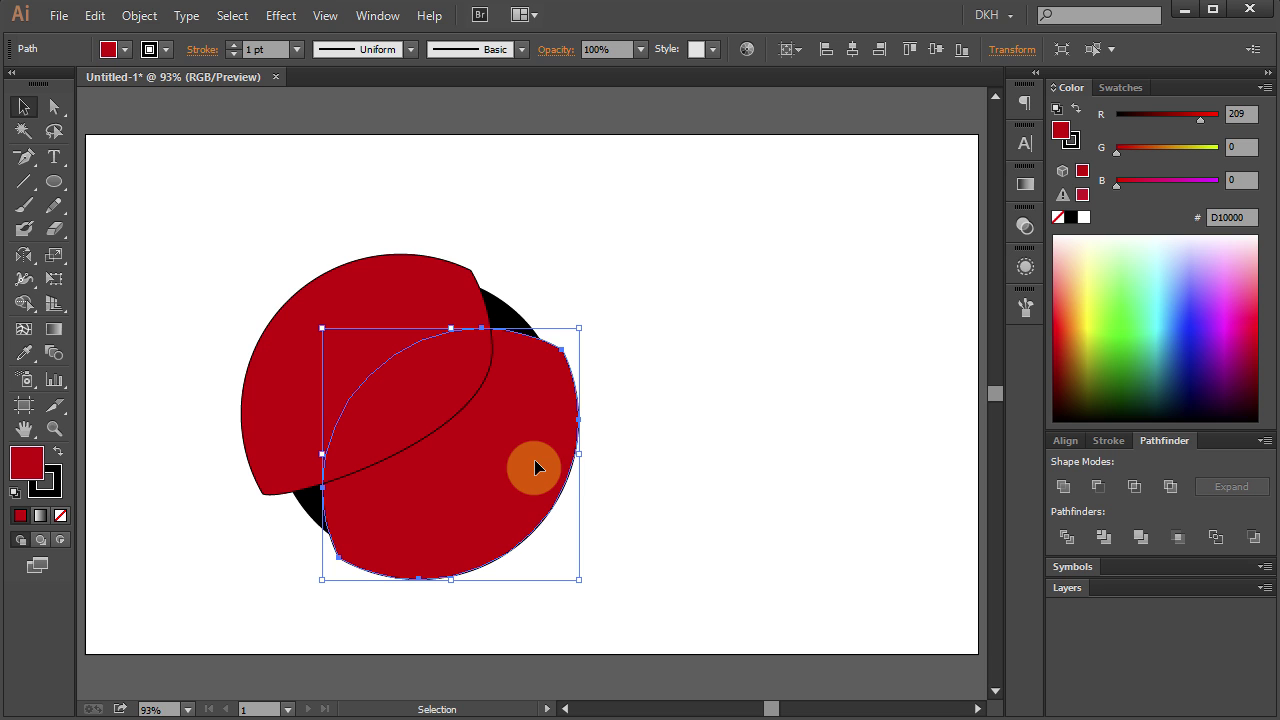
# Bring the lower-right wing to the front with Arrange > Bring to Front.
pyautogui.click(139, 15)
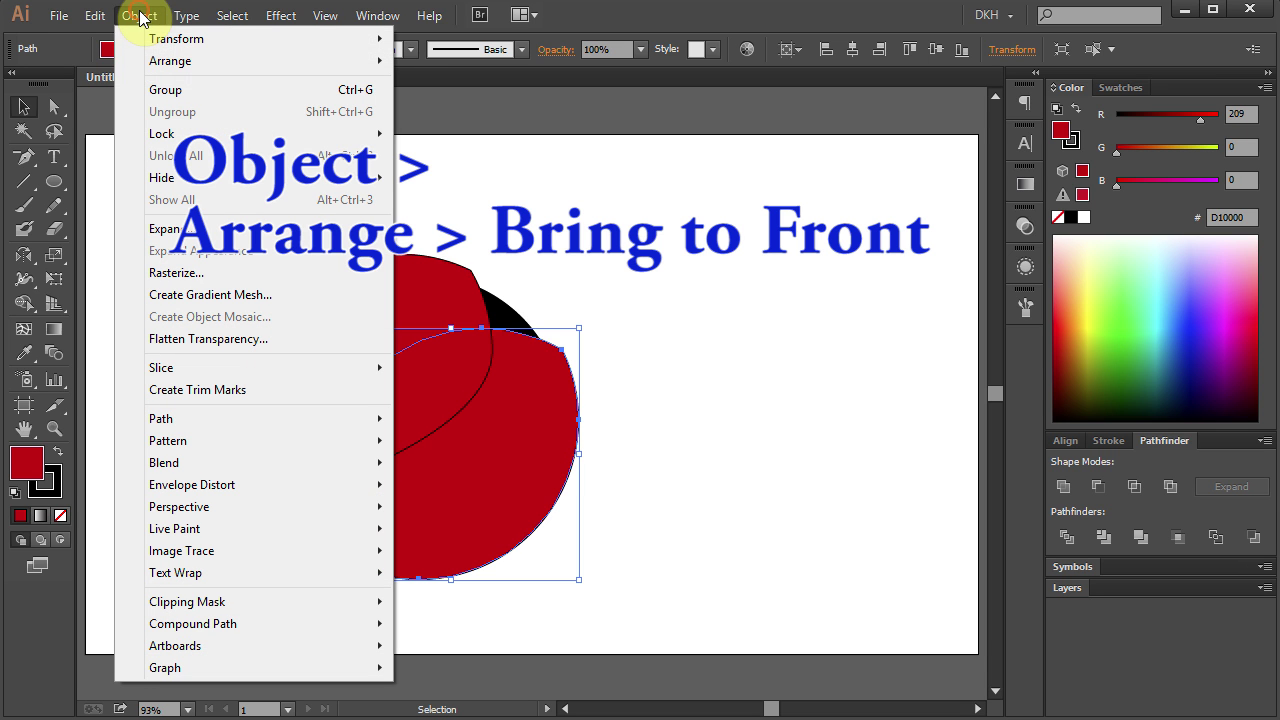
pyautogui.moveTo(188, 65)
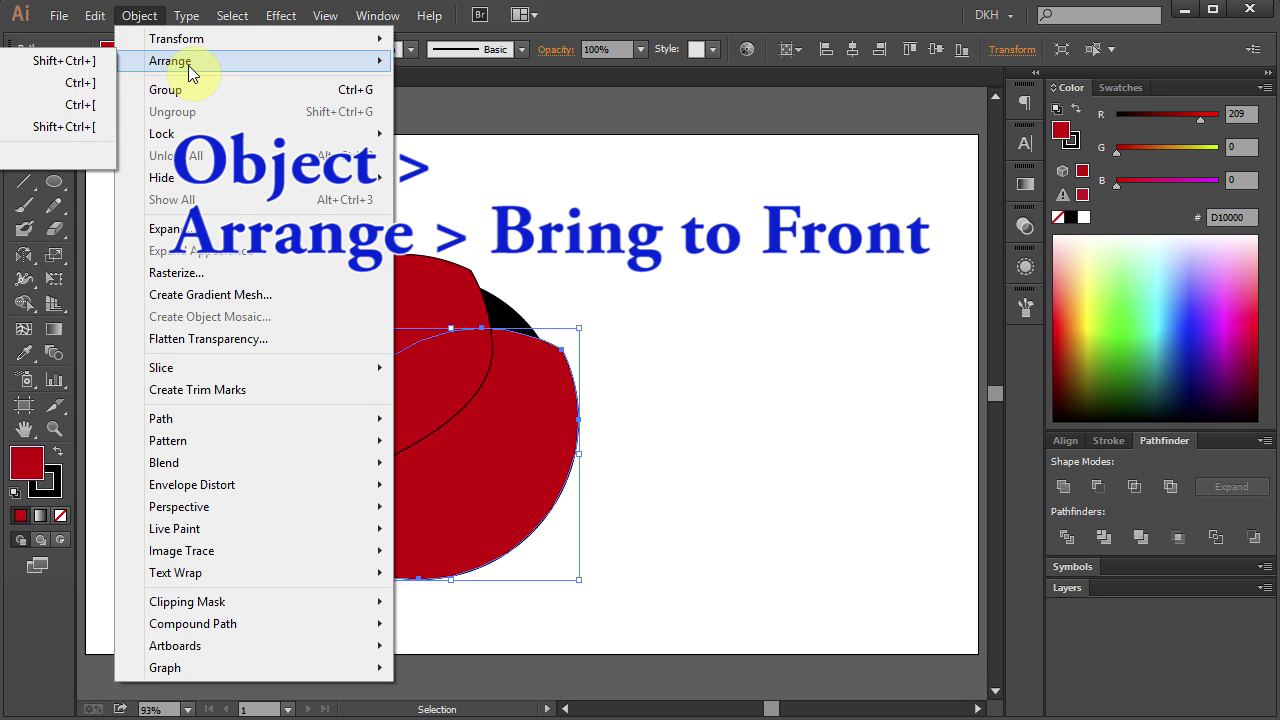
pyautogui.click(60, 60)
pyautogui.click(771, 455)
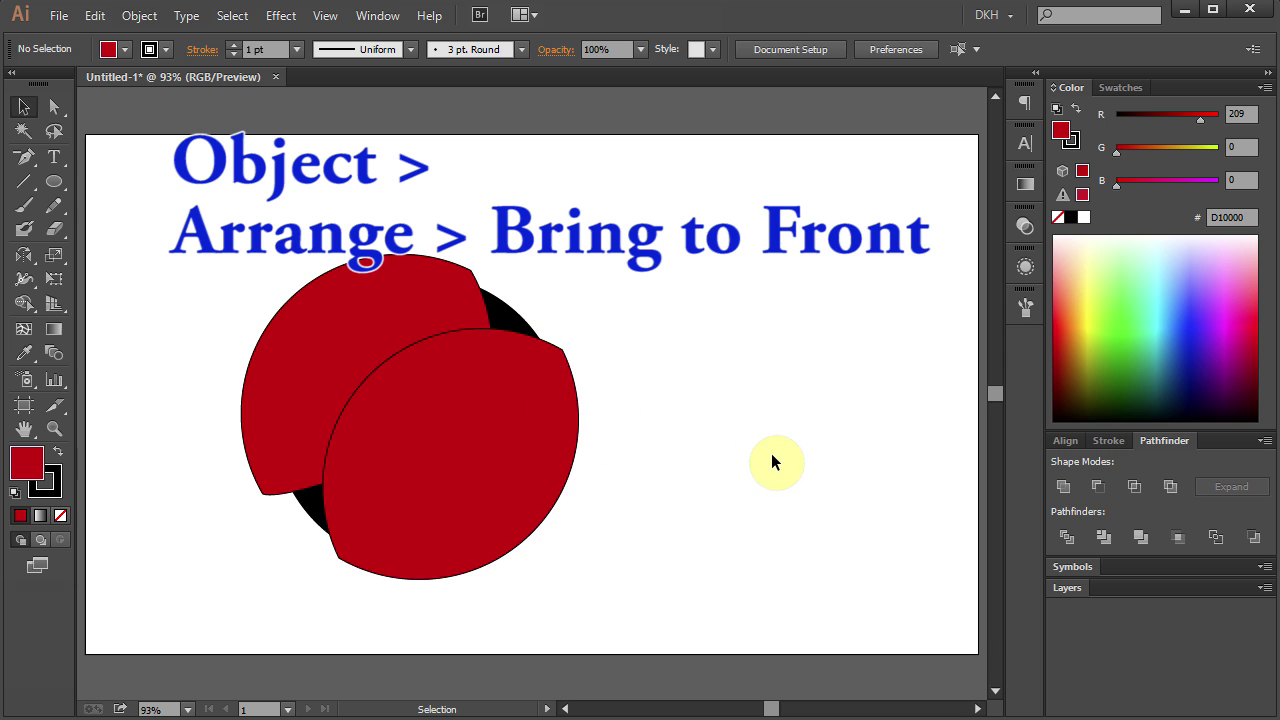
# Pull the front wing's lower-left anchor outward, then select both wings together.
pyautogui.press('a')
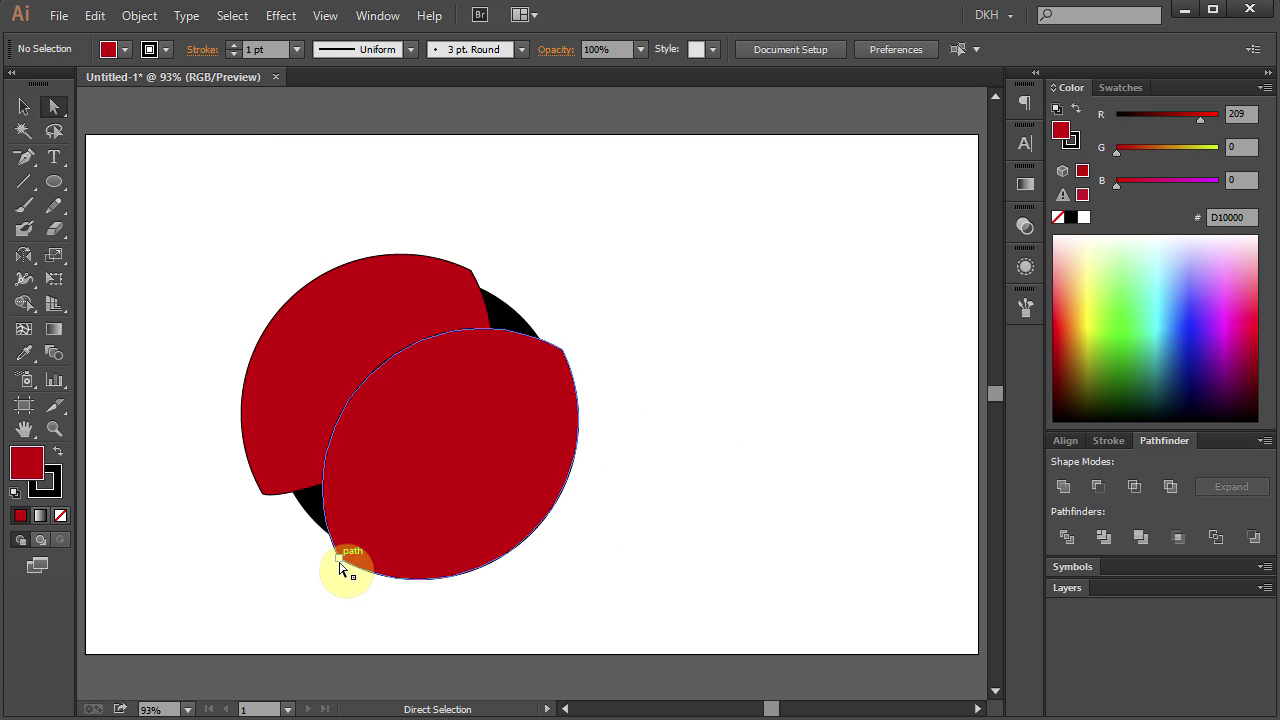
pyautogui.click(337, 563)
pyautogui.moveTo(337, 565); pyautogui.dragTo(334, 566)
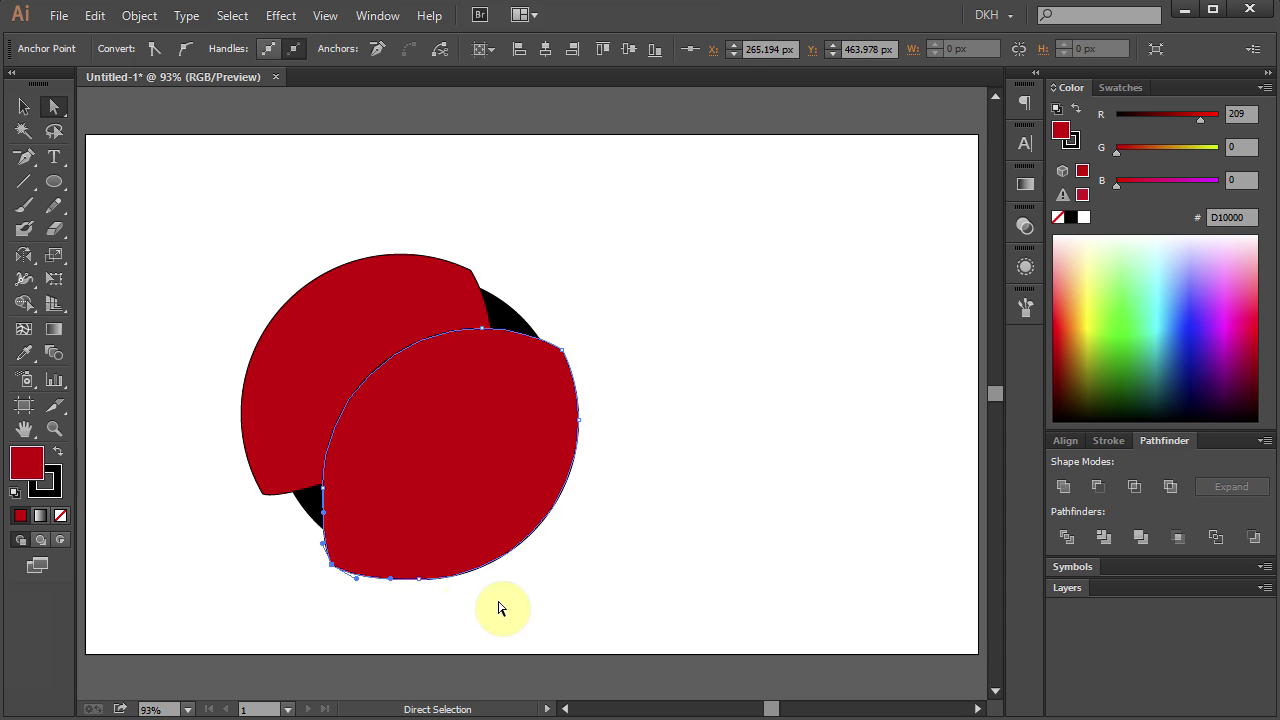
pyautogui.click(580, 605)
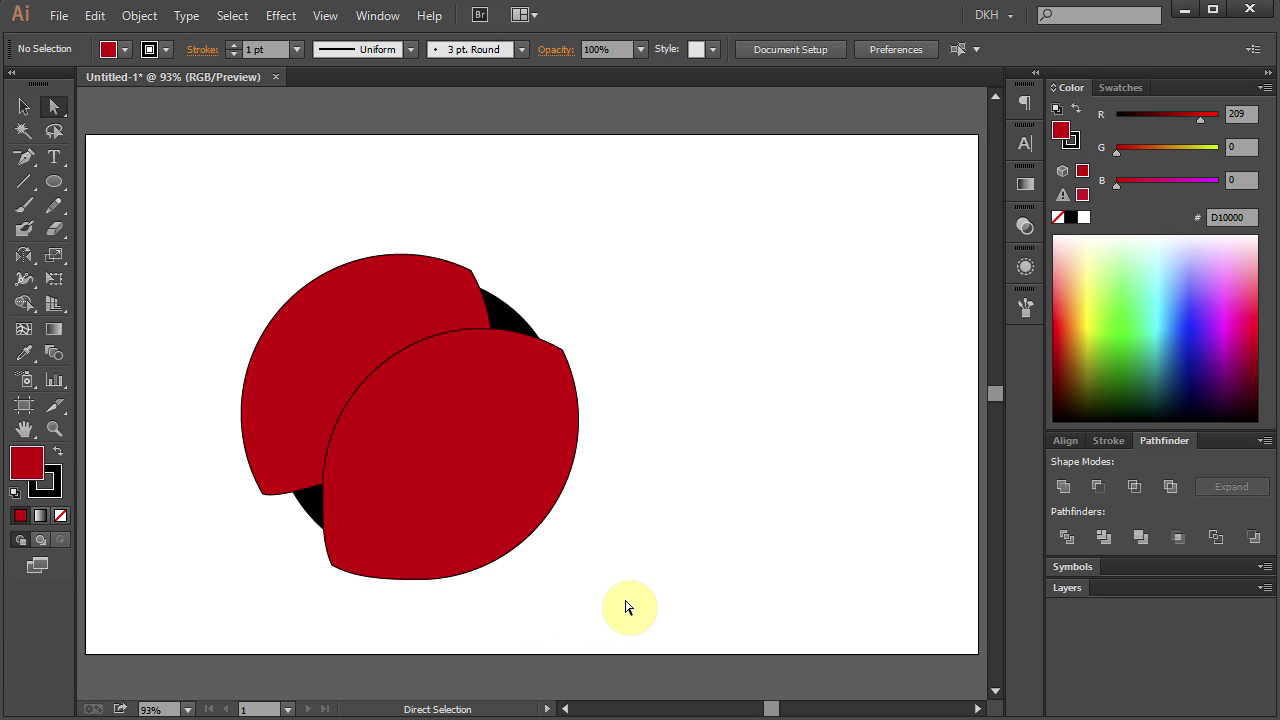
pyautogui.moveTo(317, 234); pyautogui.dragTo(425, 393)
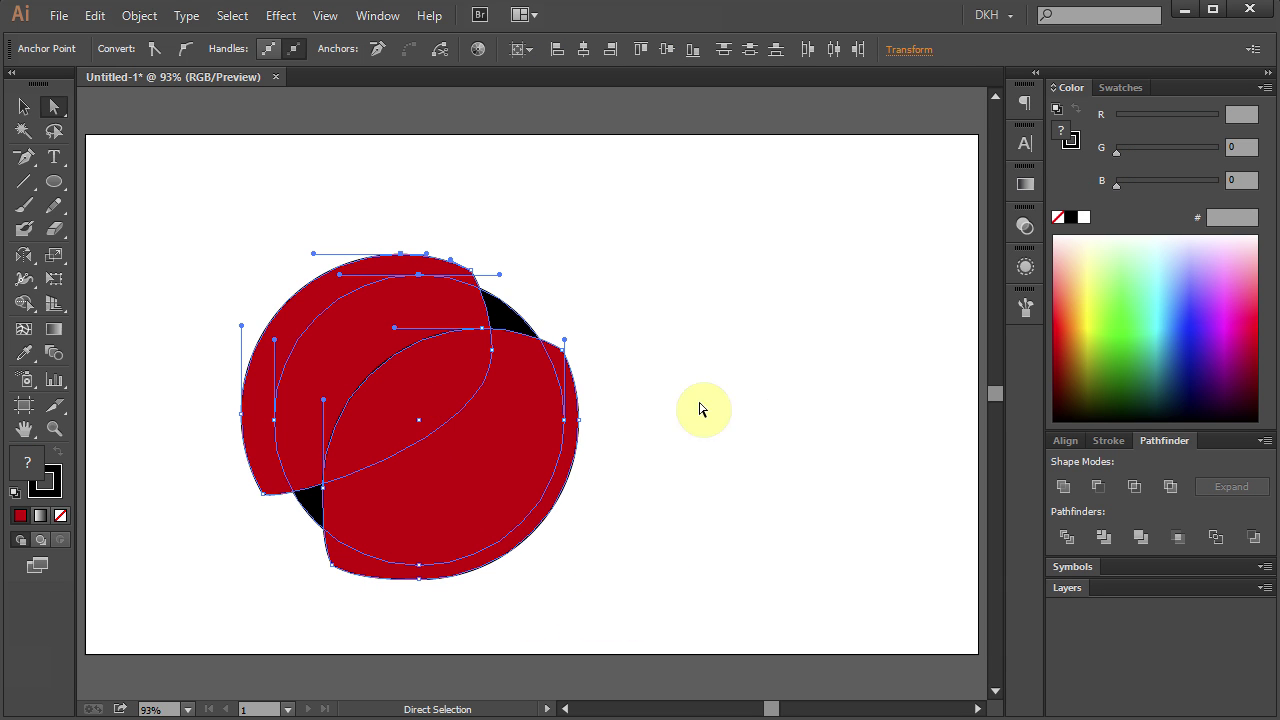
# Give both wings a 5 pt black outline, then make white the fill colour.
pyautogui.click(1107, 441)
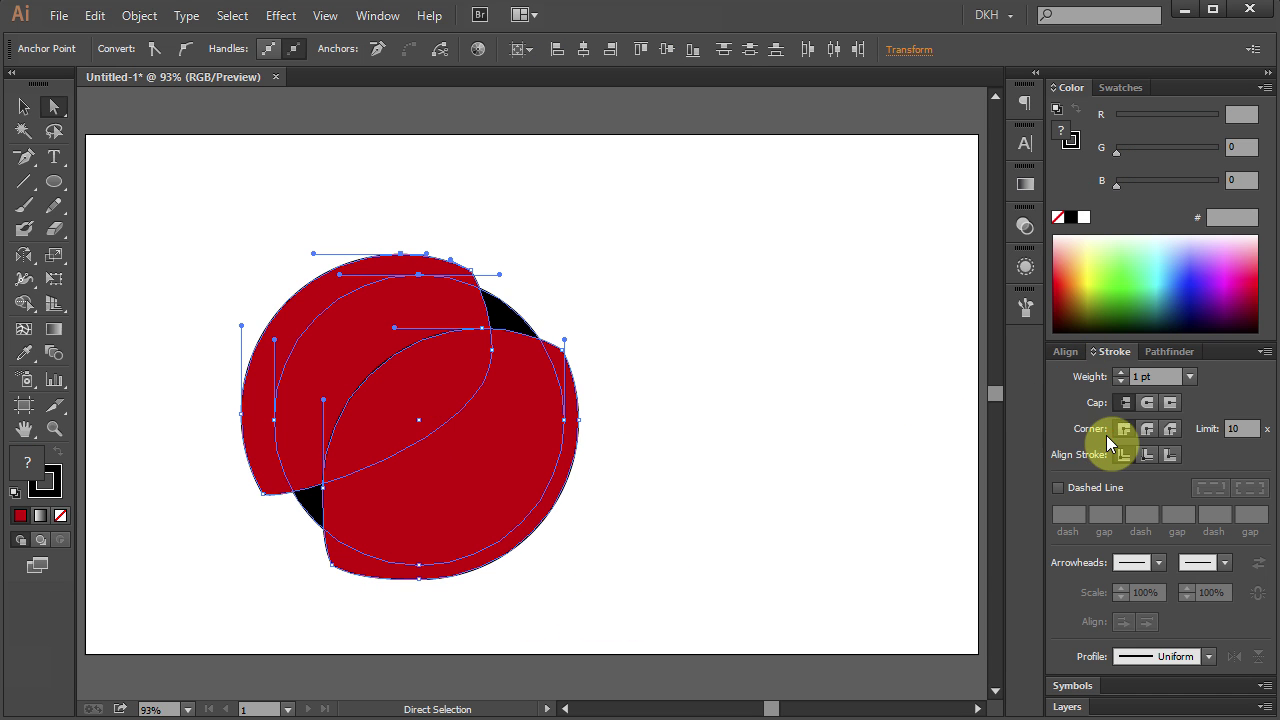
pyautogui.click(1122, 374)
pyautogui.click(1122, 374)
pyautogui.click(1122, 374)
pyautogui.click(1122, 374)
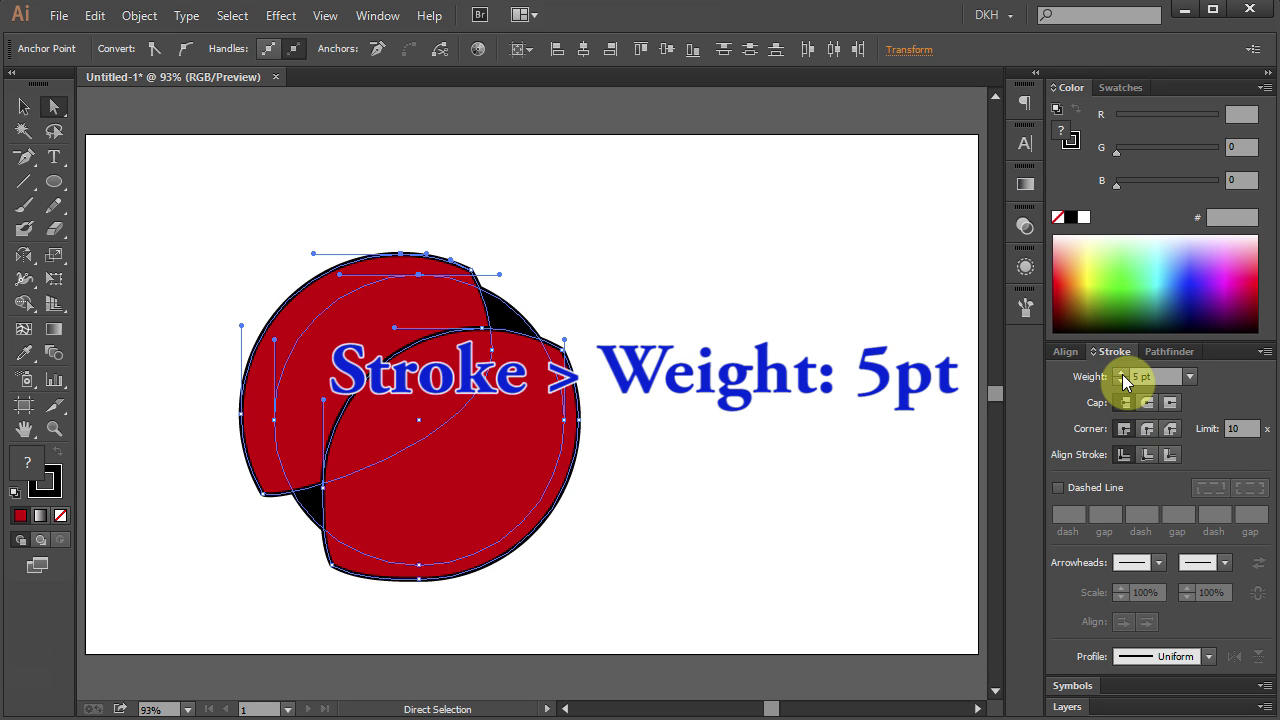
pyautogui.click(914, 404)
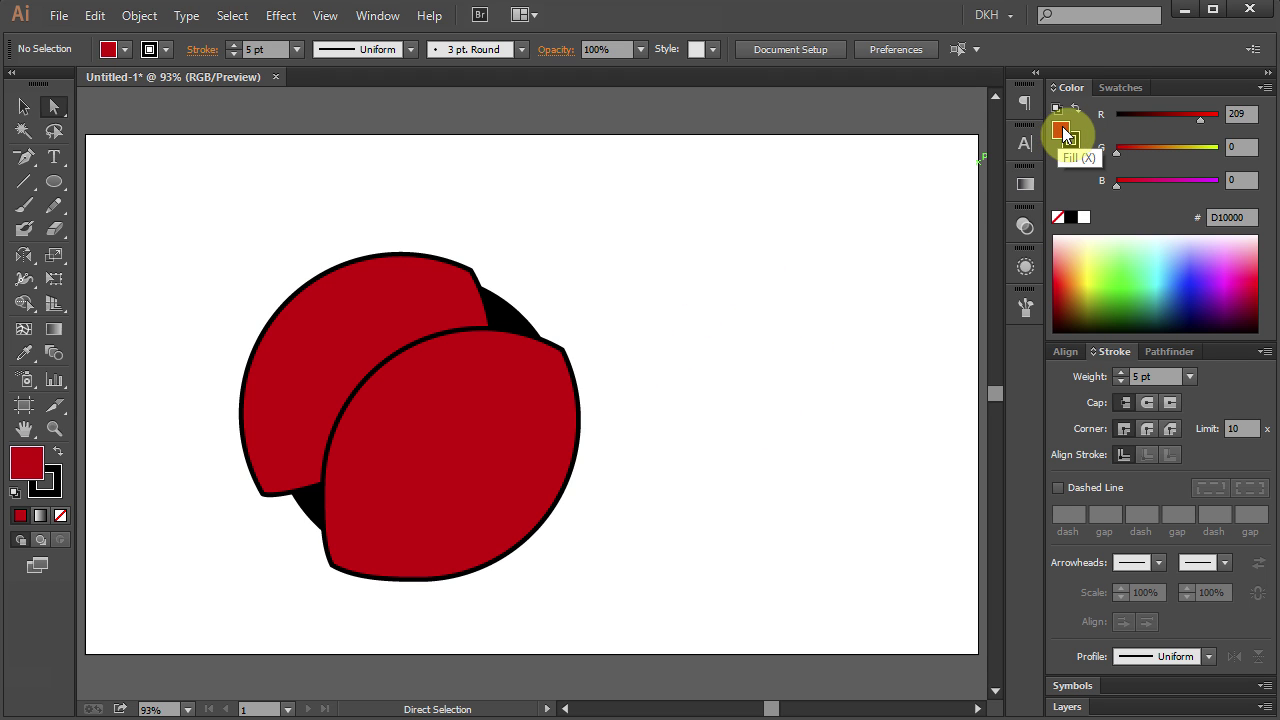
pyautogui.click(1083, 217)
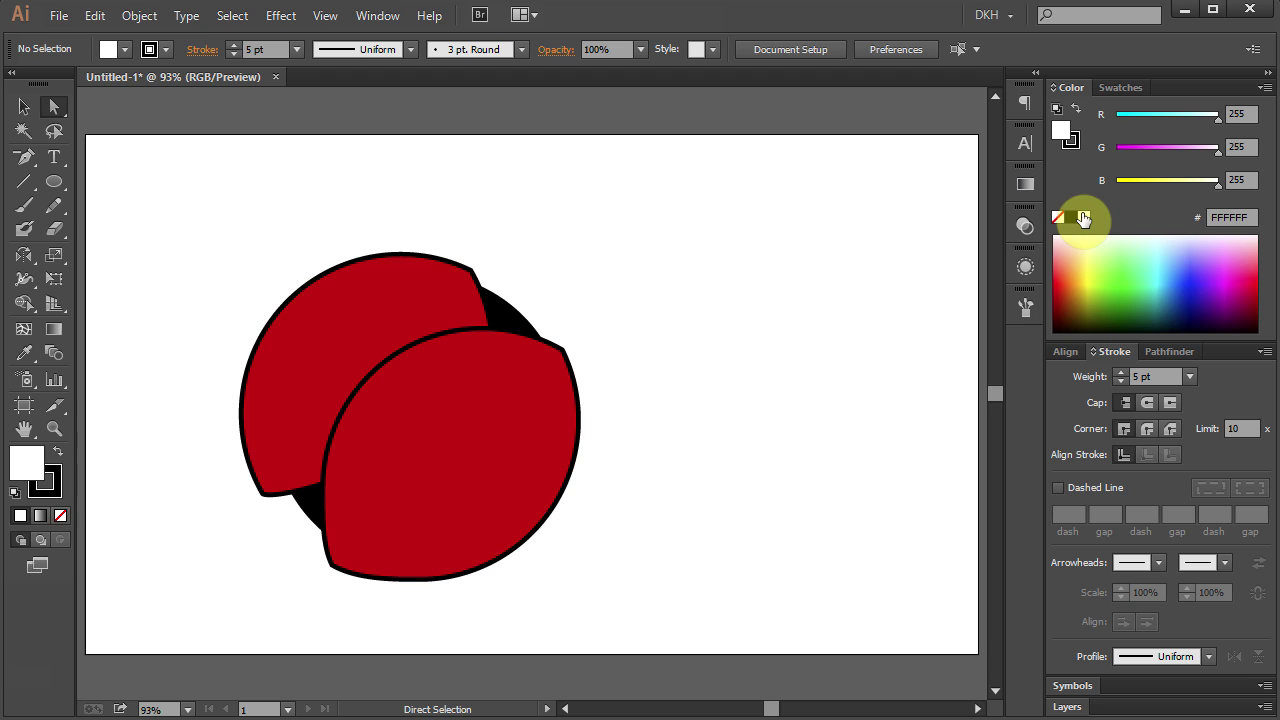
# Draw a white head circle right of the body and add a 70% scaled copy inside it.
pyautogui.press('l')
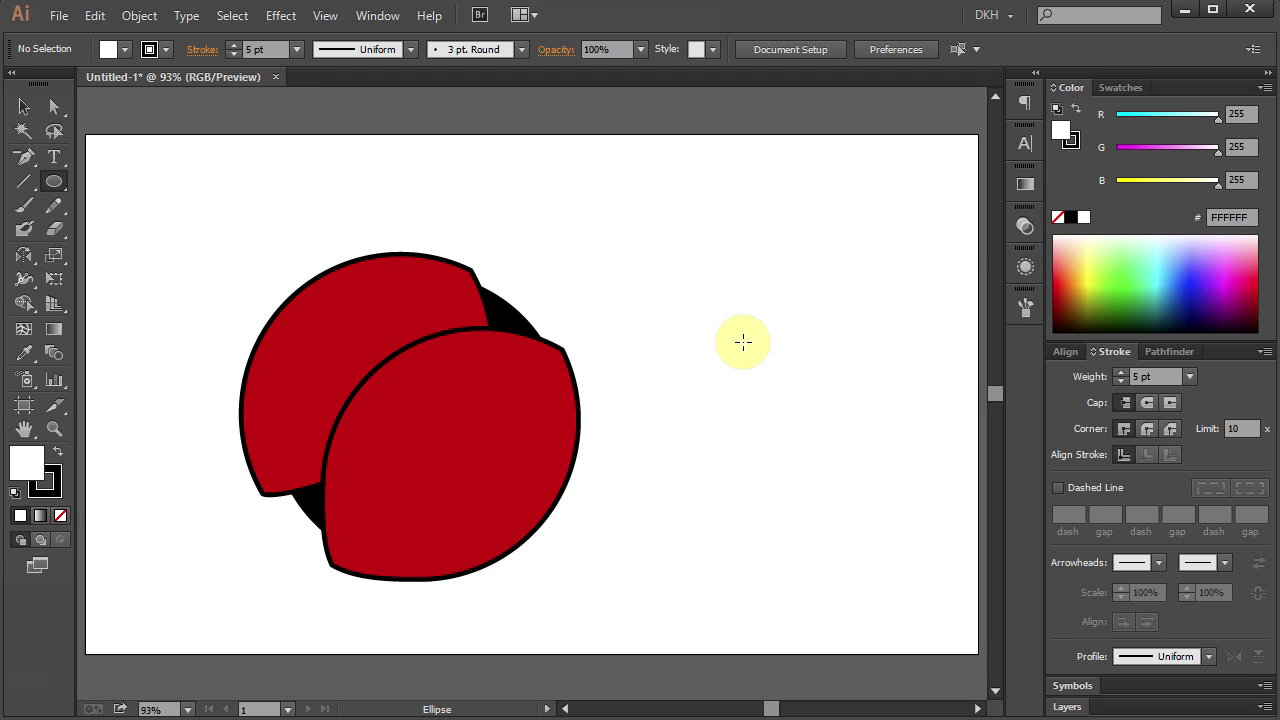
pyautogui.moveTo(754, 351); pyautogui.dragTo(829, 425)
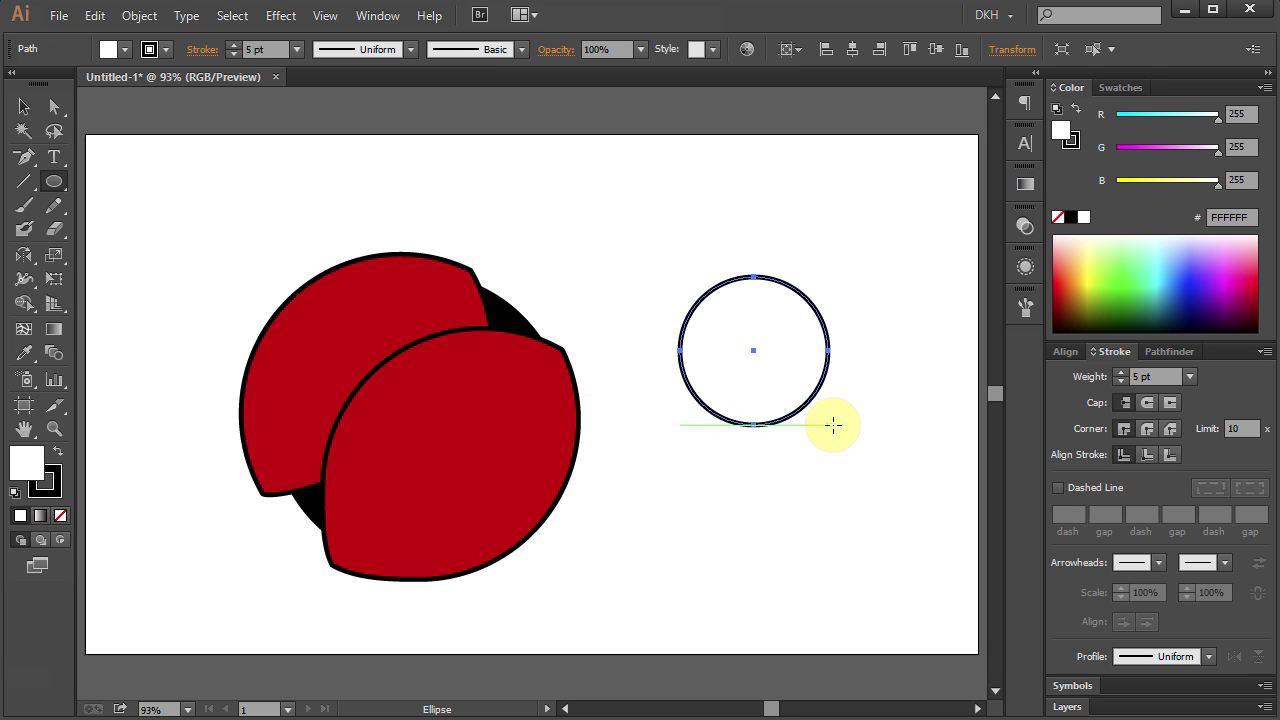
pyautogui.press('s')
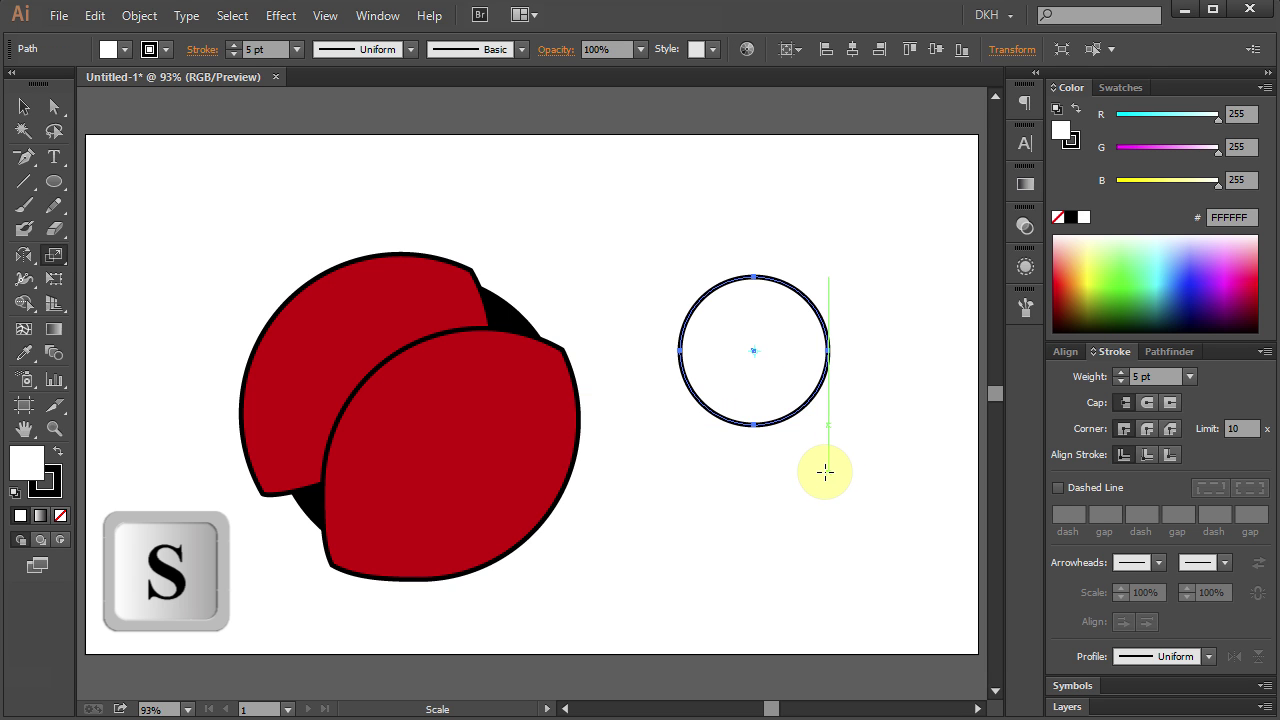
pyautogui.press('Return')
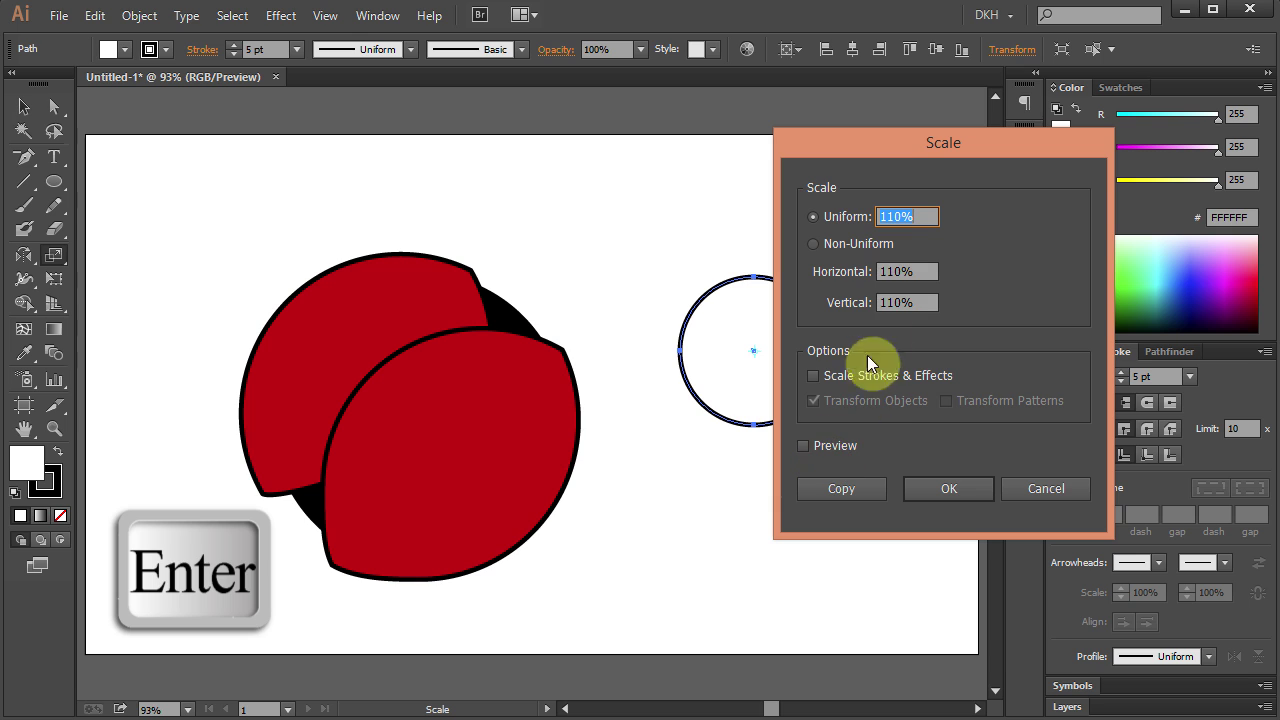
pyautogui.doubleClick(908, 217)
pyautogui.write('70')
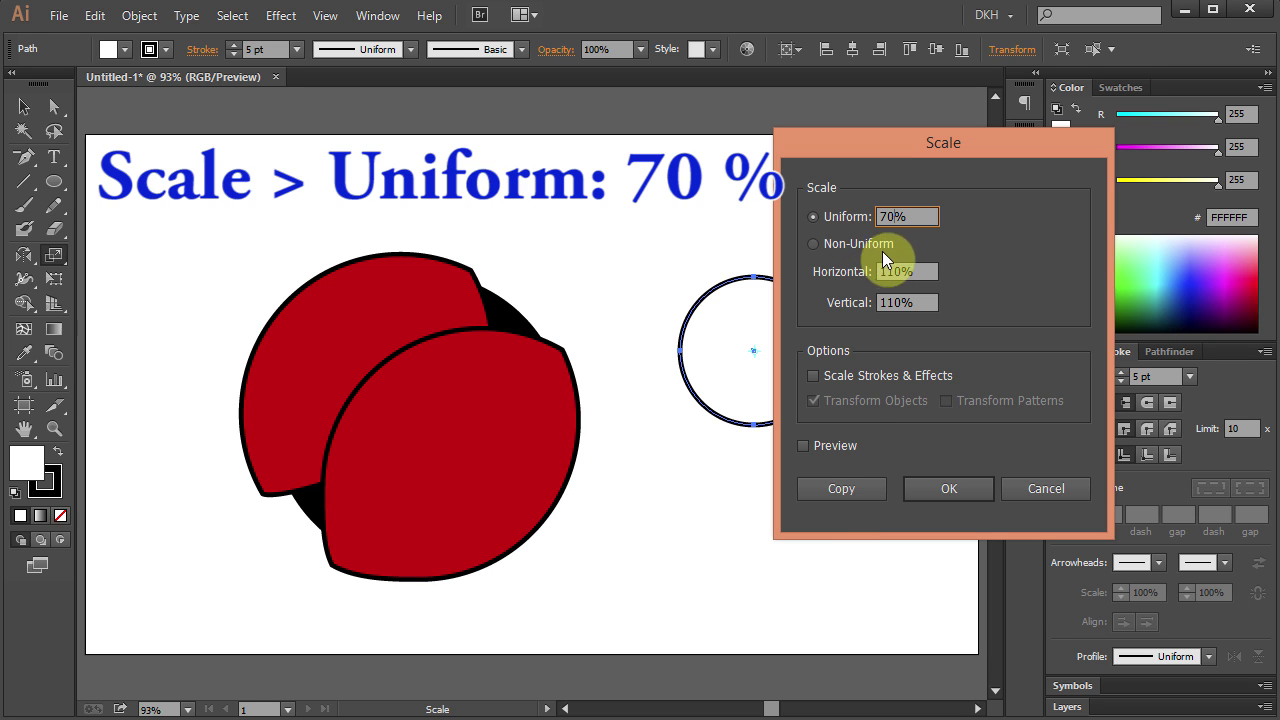
pyautogui.click(803, 445)
pyautogui.click(803, 445)
pyautogui.click(850, 490)
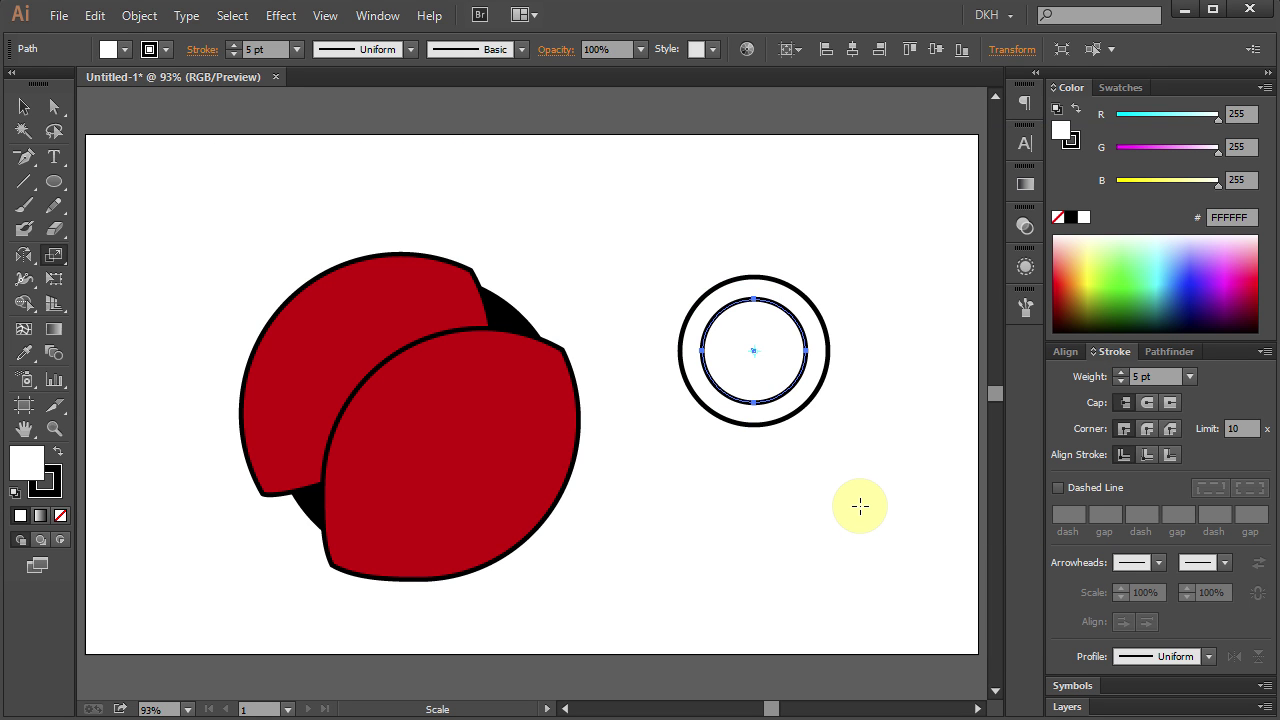
# Delete the inner circle's top anchor to leave a smile arc, and zoom in on the head.
pyautogui.press('a')
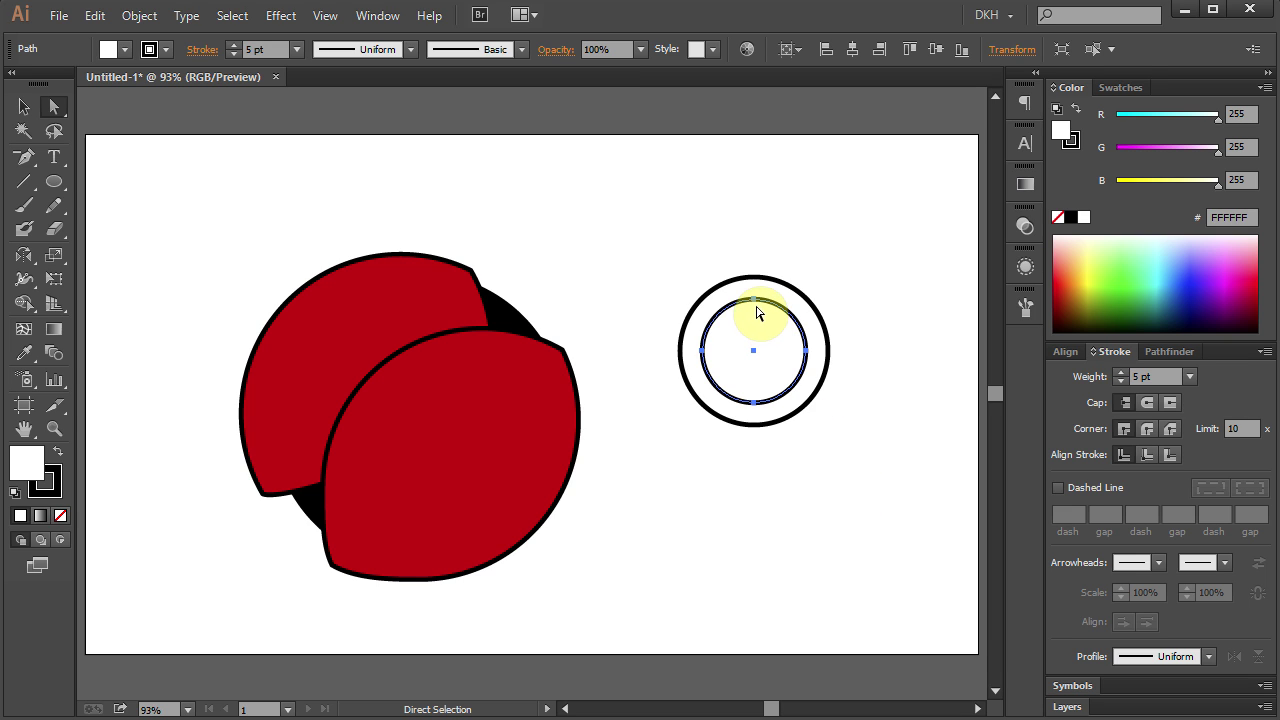
pyautogui.click(755, 305)
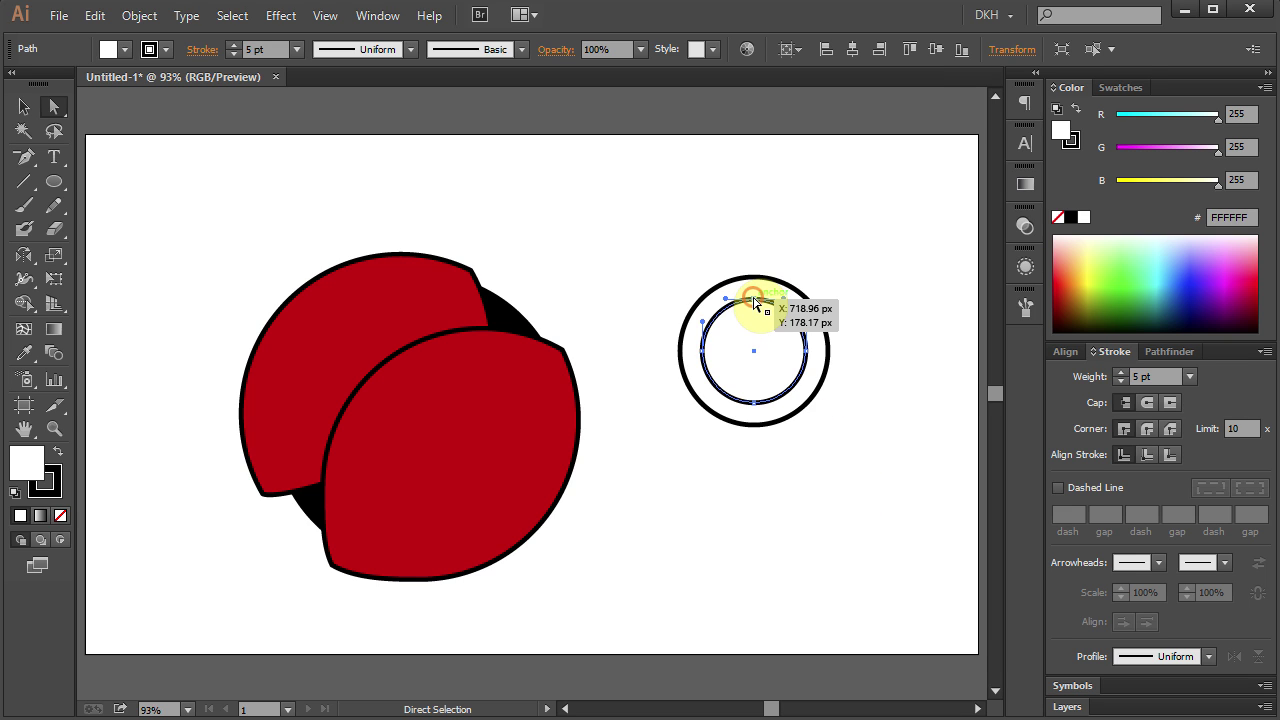
pyautogui.press('Delete')
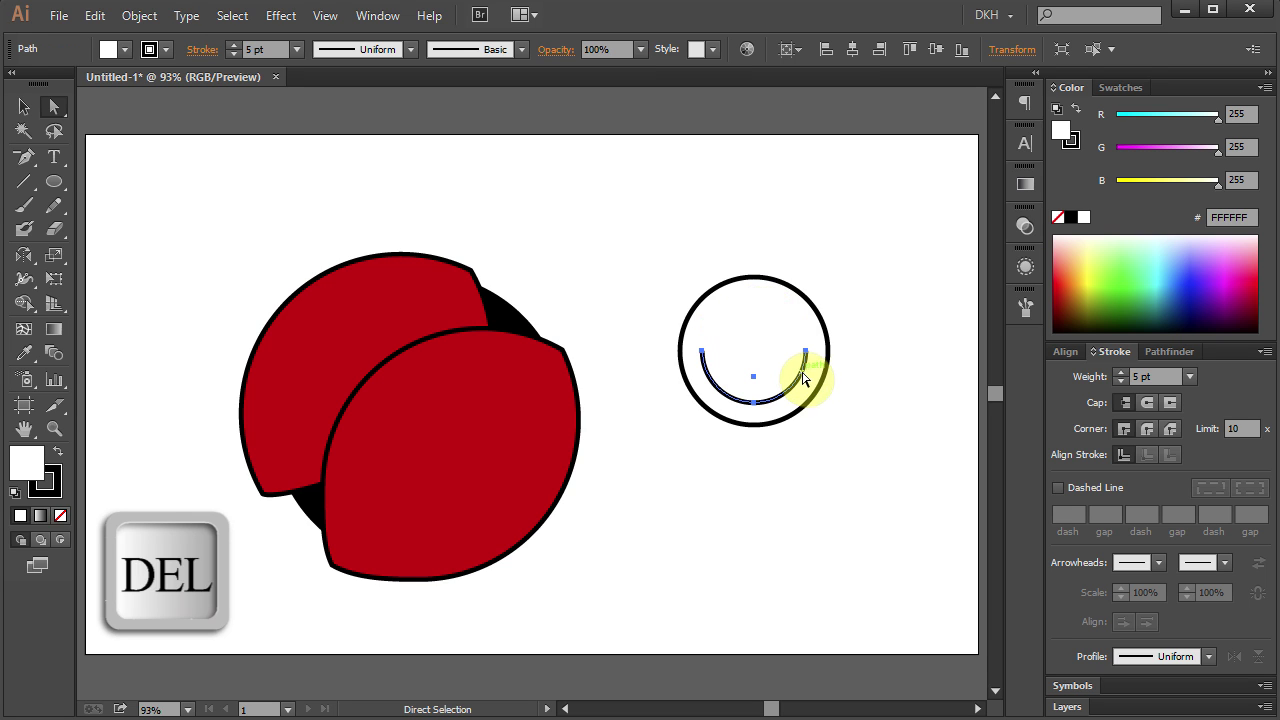
pyautogui.click(876, 504)
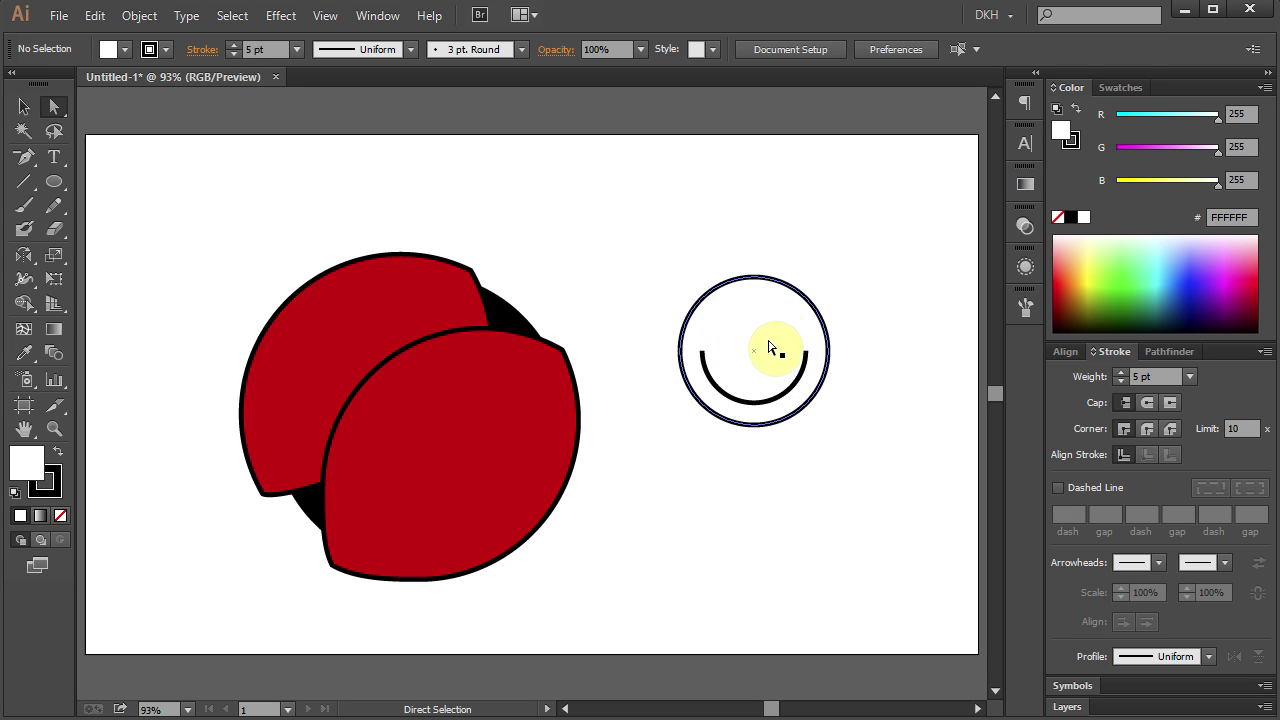
pyautogui.press('z')
pyautogui.moveTo(530, 240); pyautogui.dragTo(846, 443)
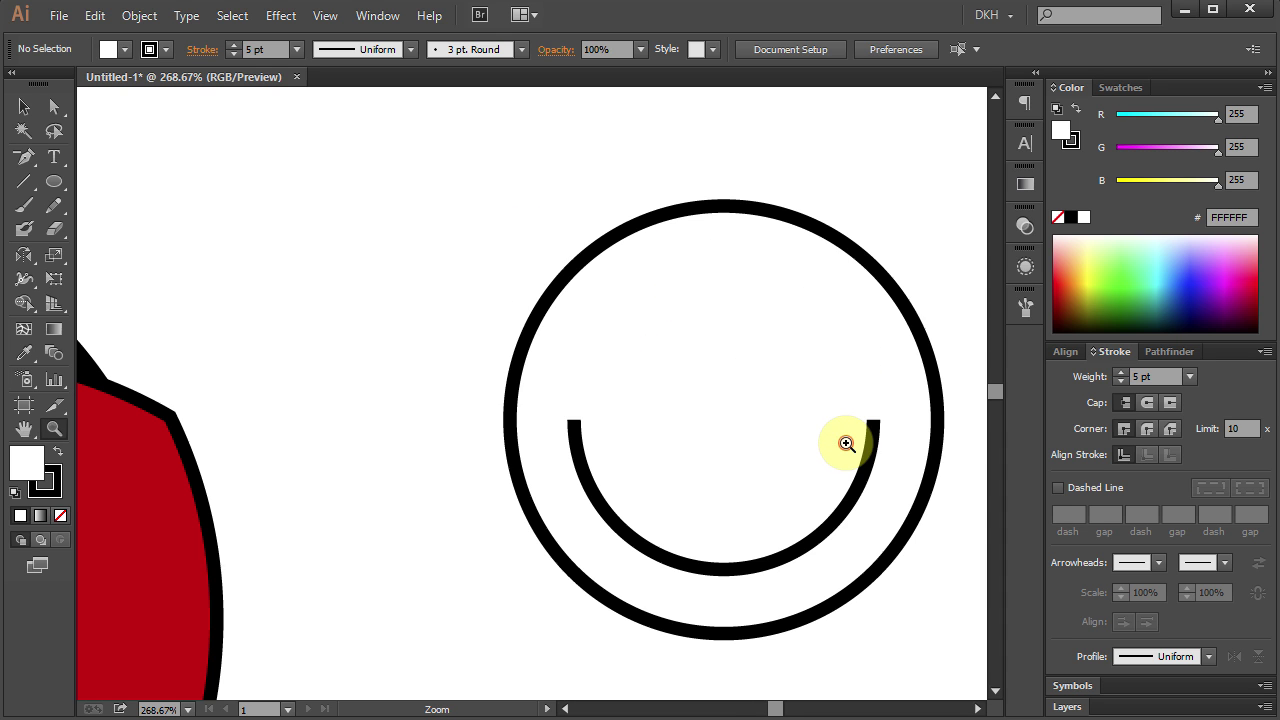
pyautogui.press('l')
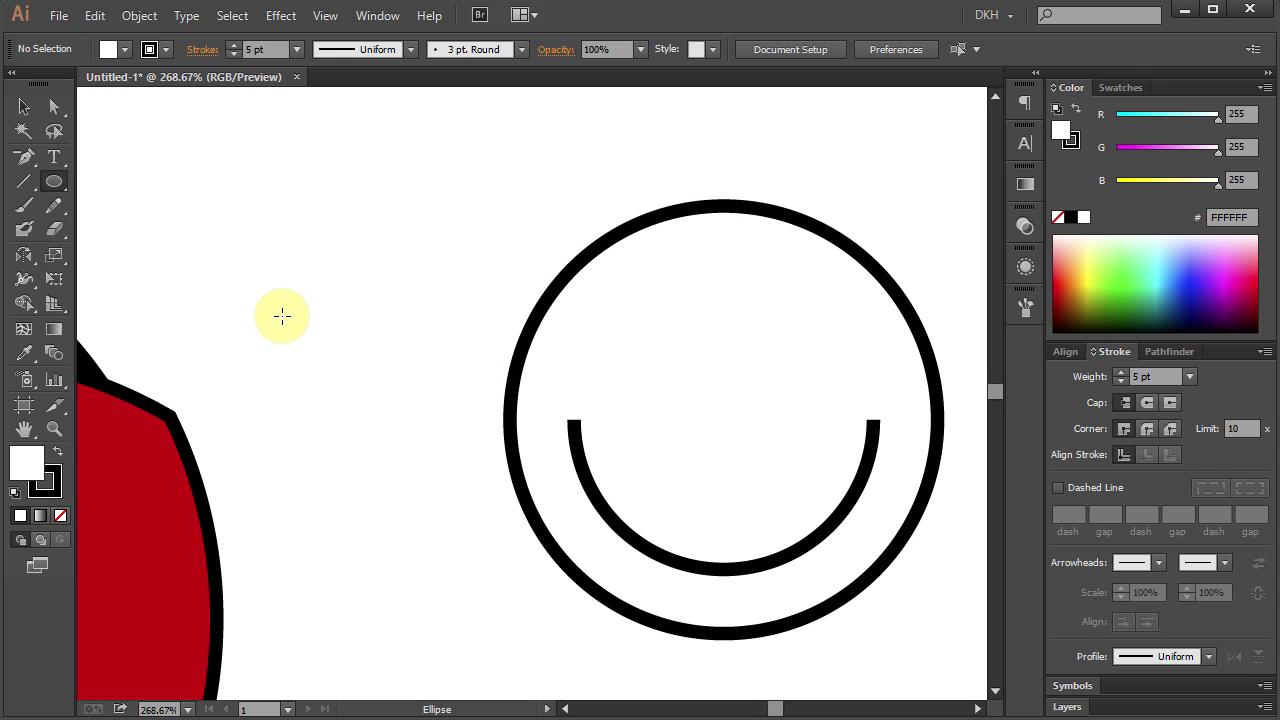
# Draw a small tall eye ellipse left of the head with a 2 pt outline.
pyautogui.moveTo(277, 304); pyautogui.dragTo(306, 391)
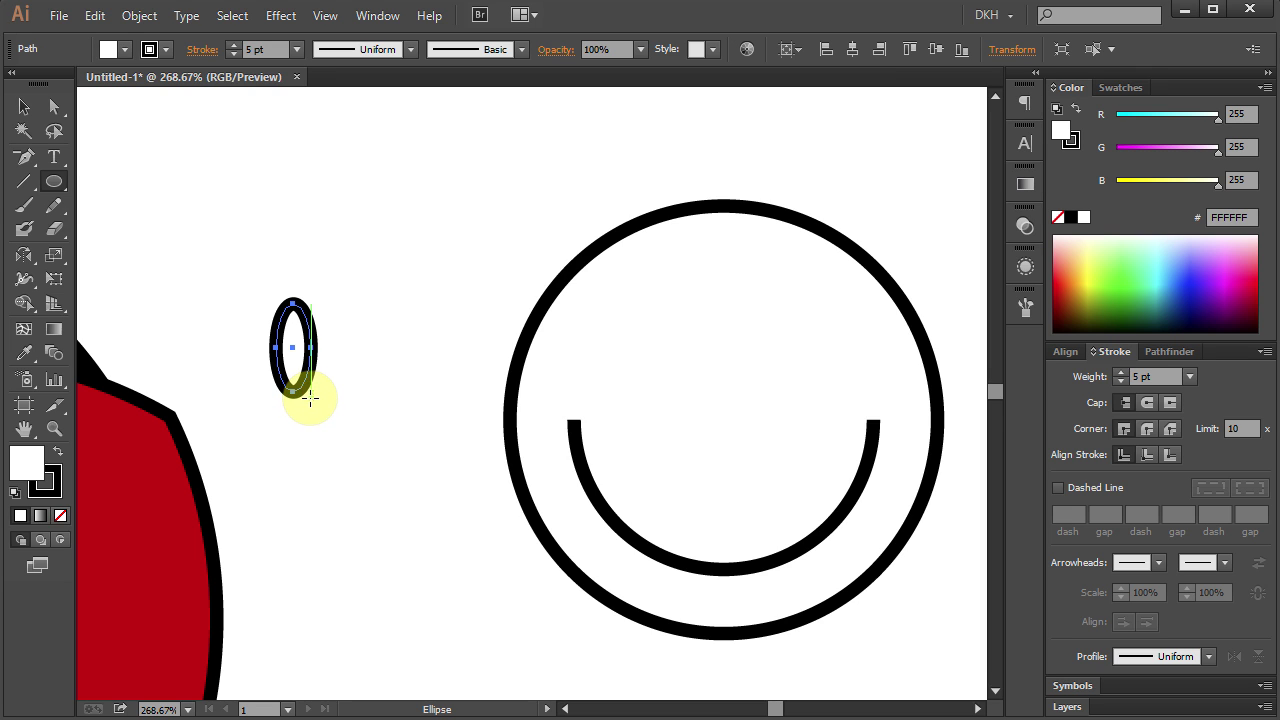
pyautogui.click(1121, 380)
pyautogui.click(1121, 381)
pyautogui.click(1121, 381)
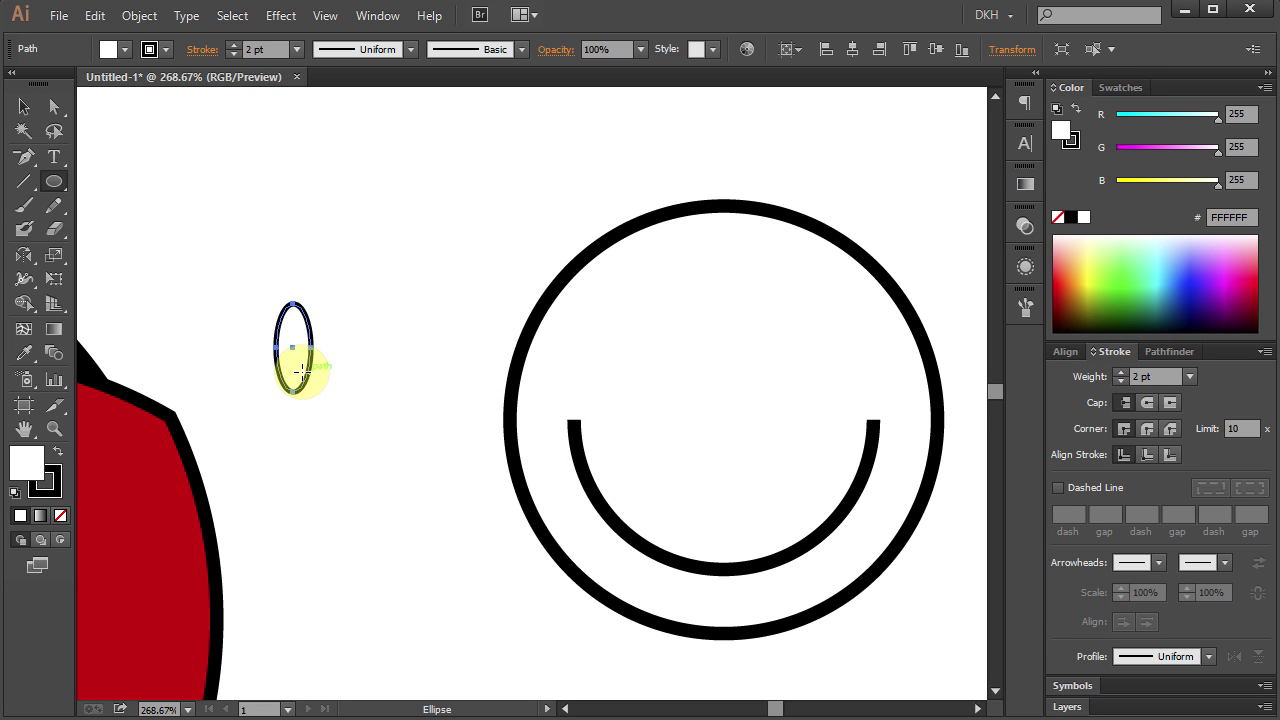
# Paste a copy in front, fill it black and shrink it into the pupil.
pyautogui.press('ctrl')
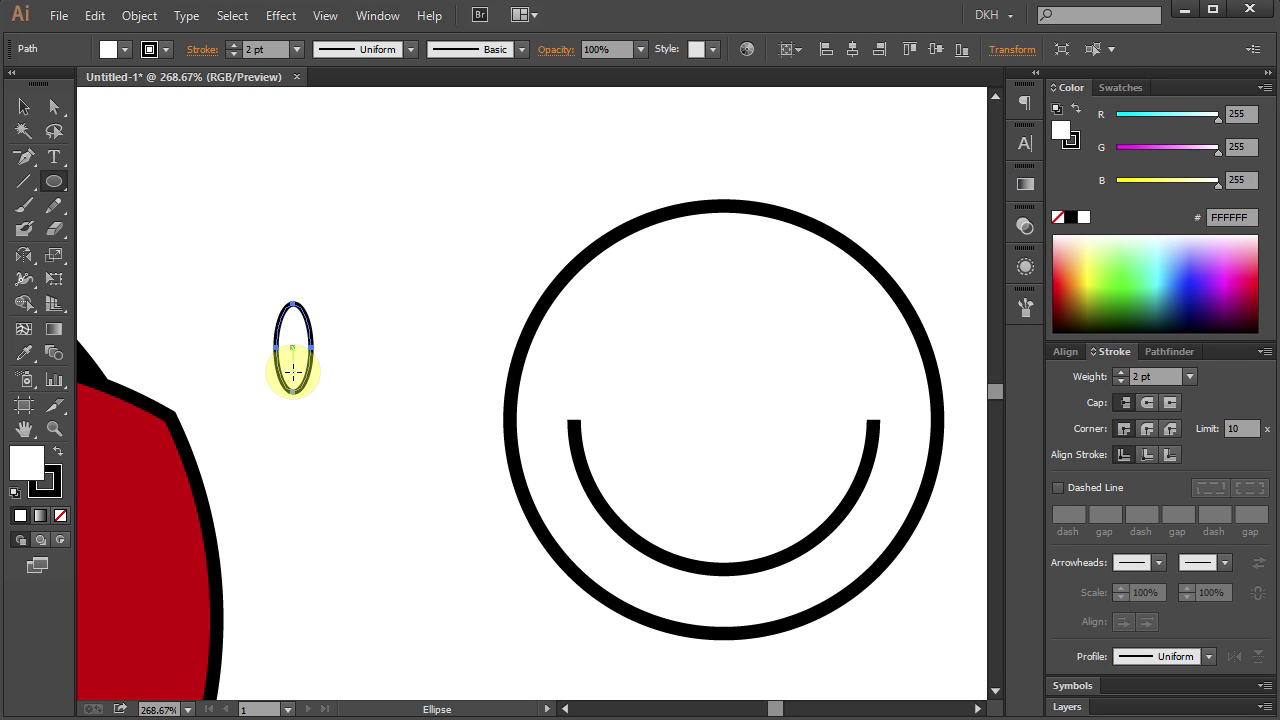
pyautogui.hotkey('ctrl', 'c')
pyautogui.hotkey('ctrl', 'f')
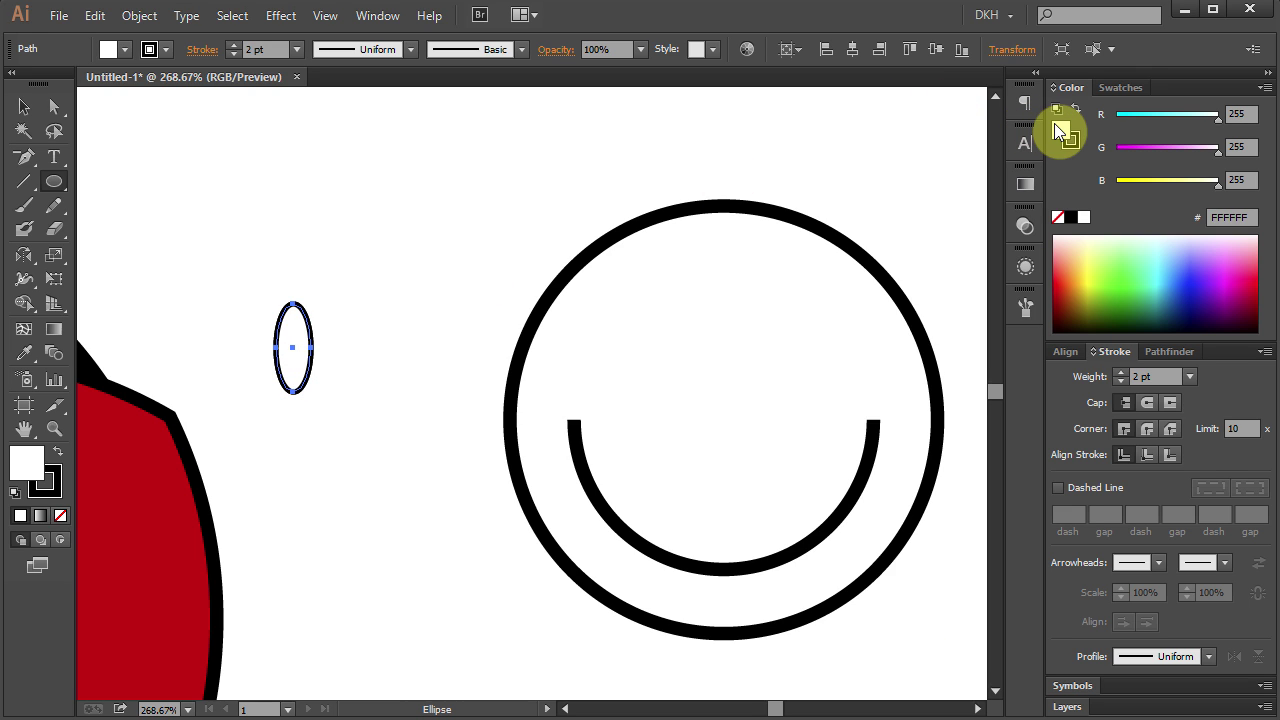
pyautogui.click(1070, 217)
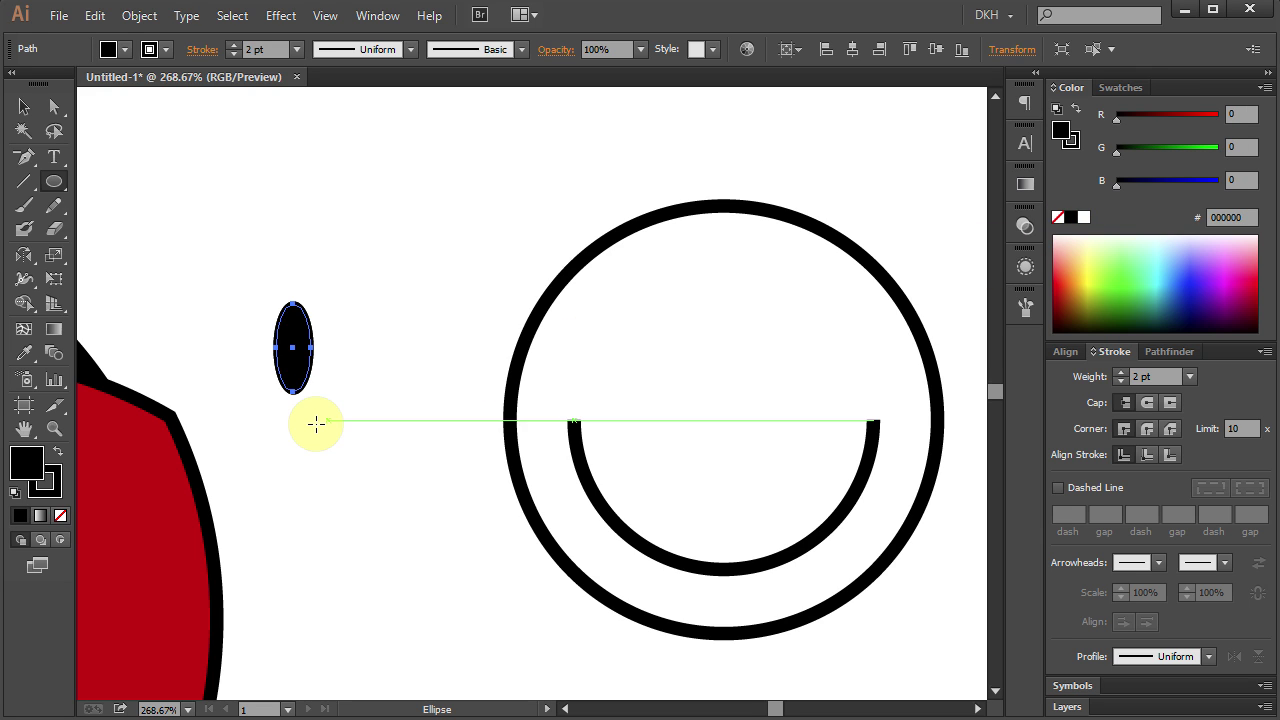
pyautogui.press('v')
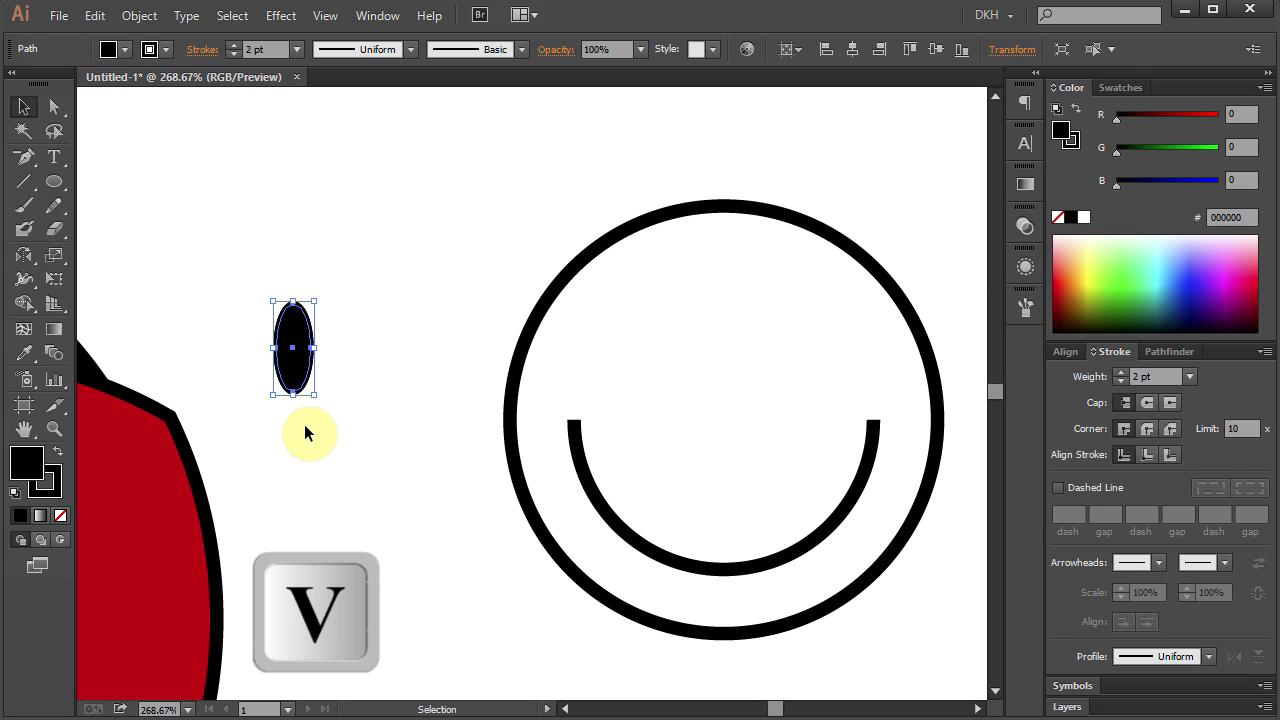
pyautogui.moveTo(317, 397); pyautogui.dragTo(297, 363)
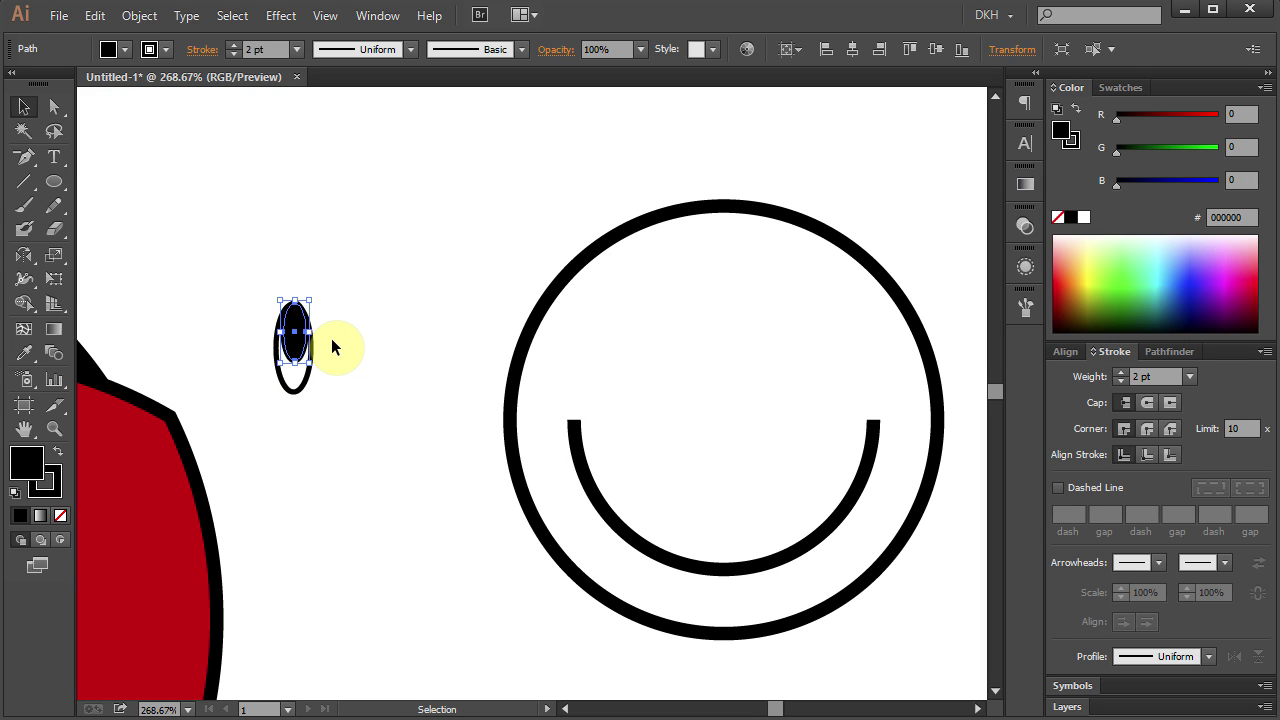
pyautogui.click(340, 340)
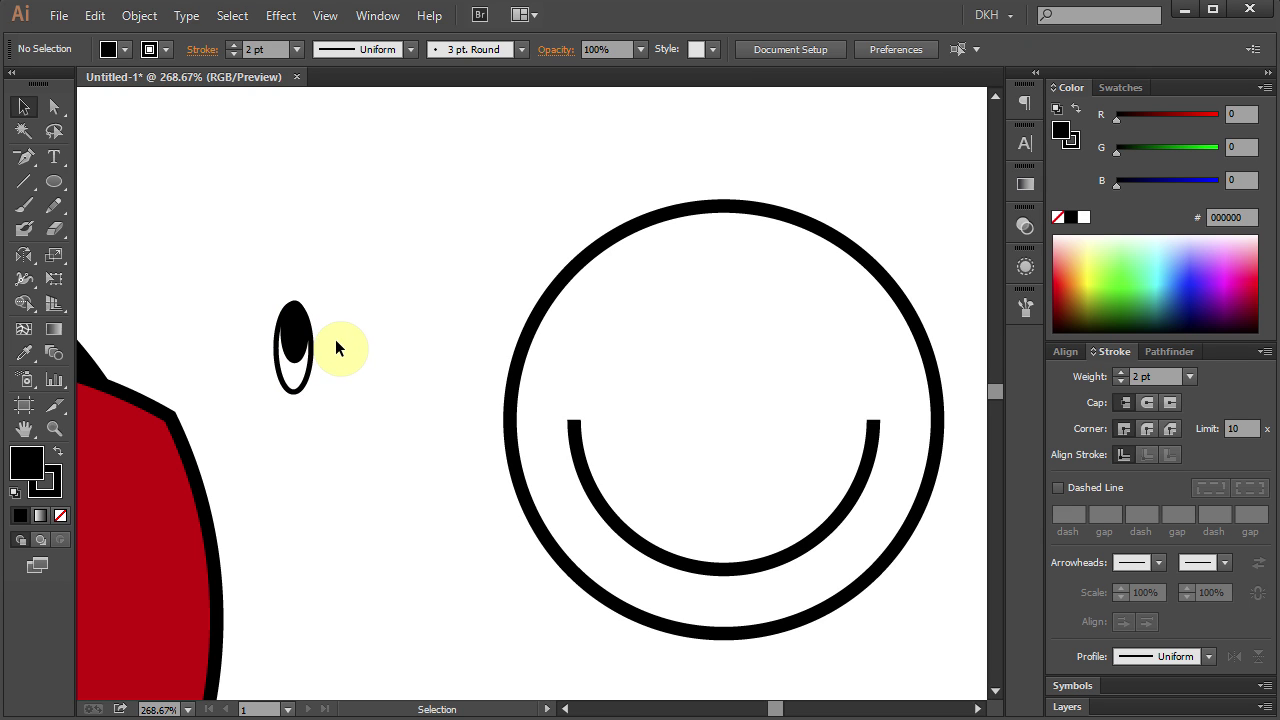
# Duplicate the eye to its right and move both eyes into the face above the smile.
pyautogui.moveTo(263, 289); pyautogui.dragTo(330, 390)
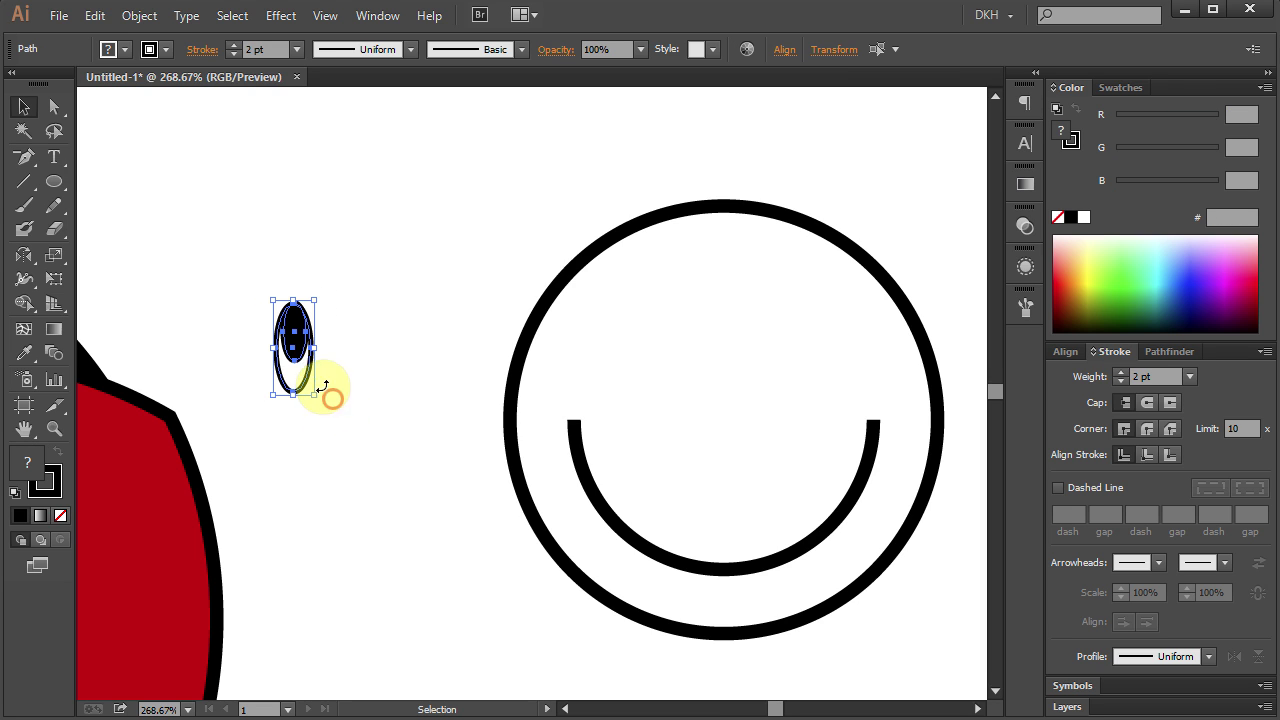
pyautogui.moveTo(300, 343); pyautogui.dragTo(355, 348)
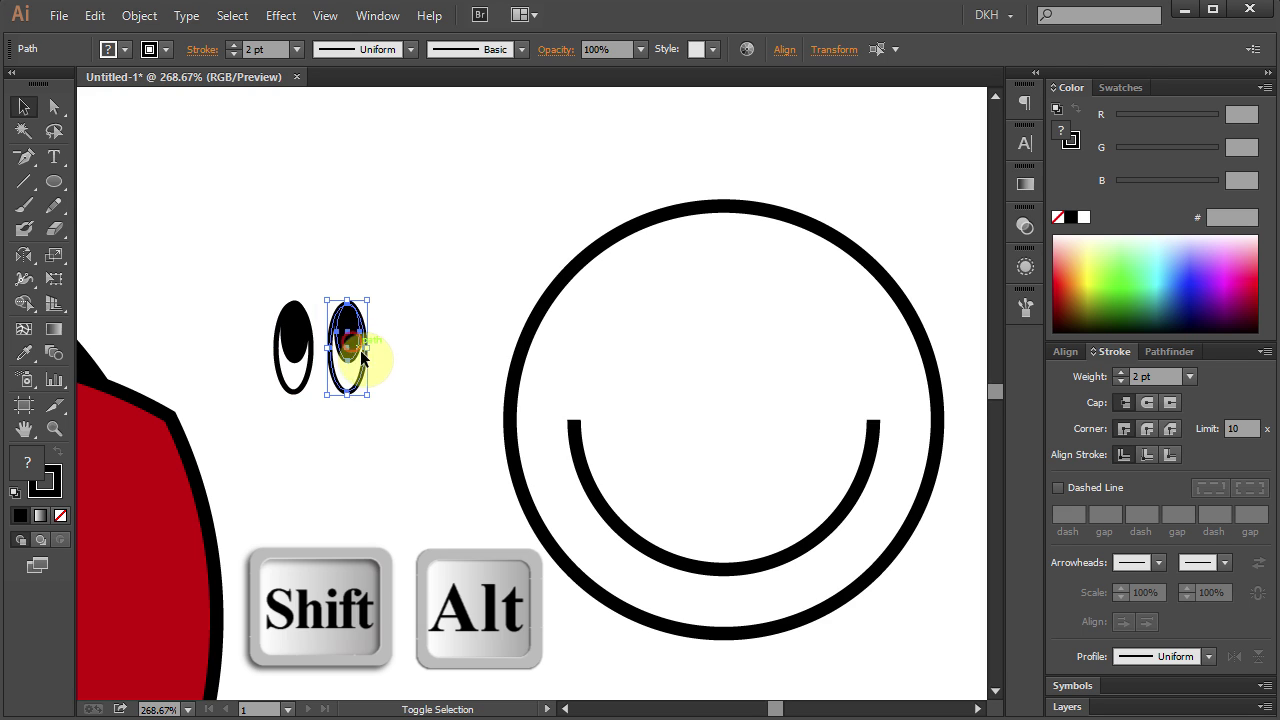
pyautogui.moveTo(261, 279); pyautogui.dragTo(399, 406)
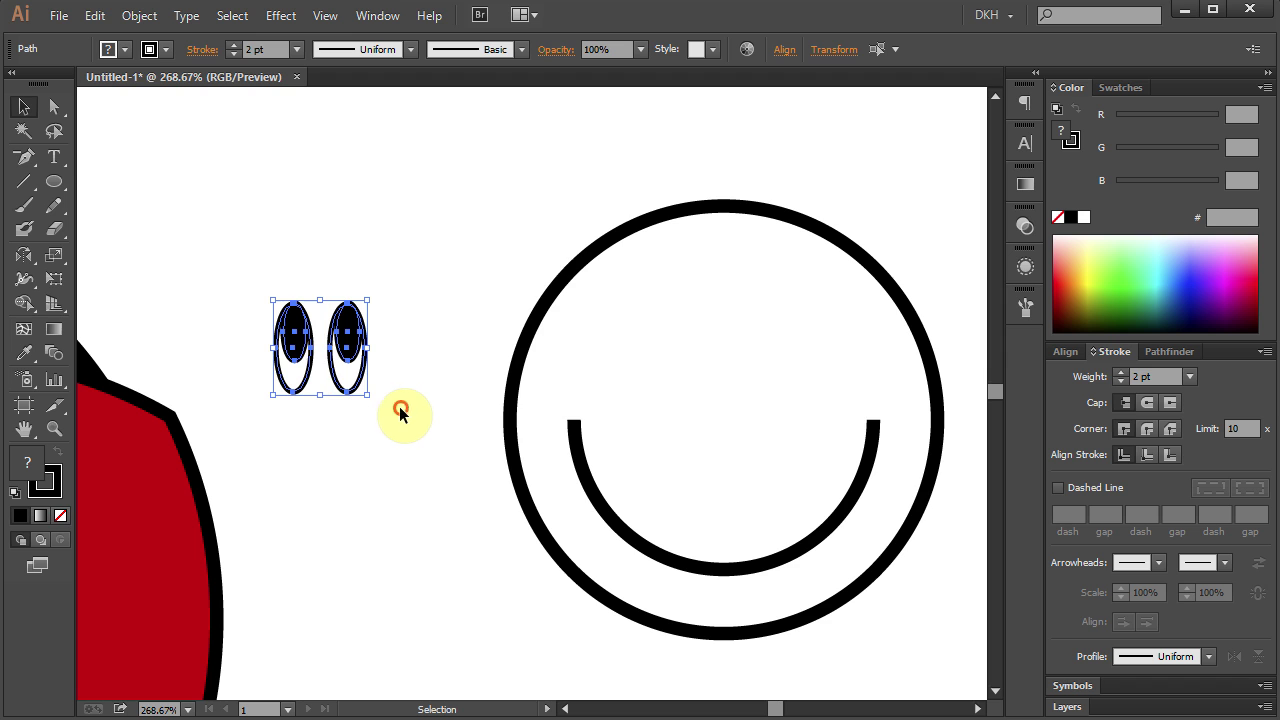
pyautogui.moveTo(350, 345); pyautogui.dragTo(758, 358)
pyautogui.hotkey('ctrl', '0')
pyautogui.click(443, 451)
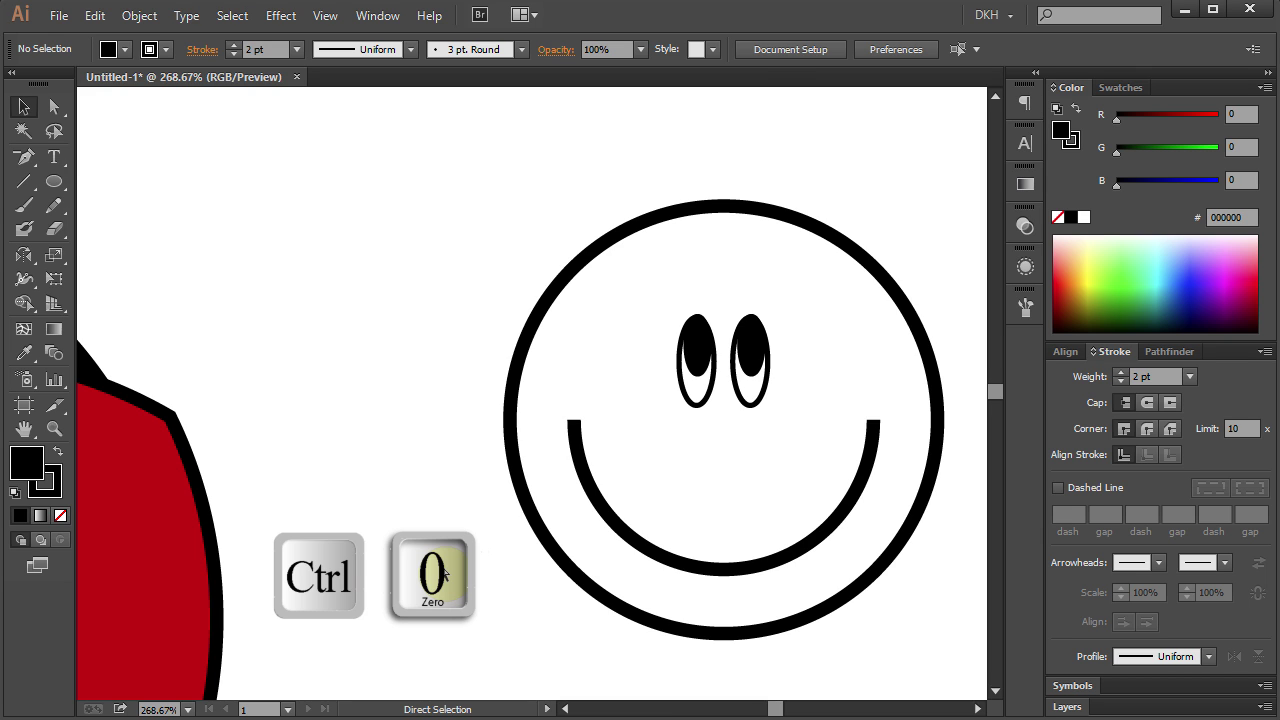
pyautogui.hotkey('ctrl', '0')
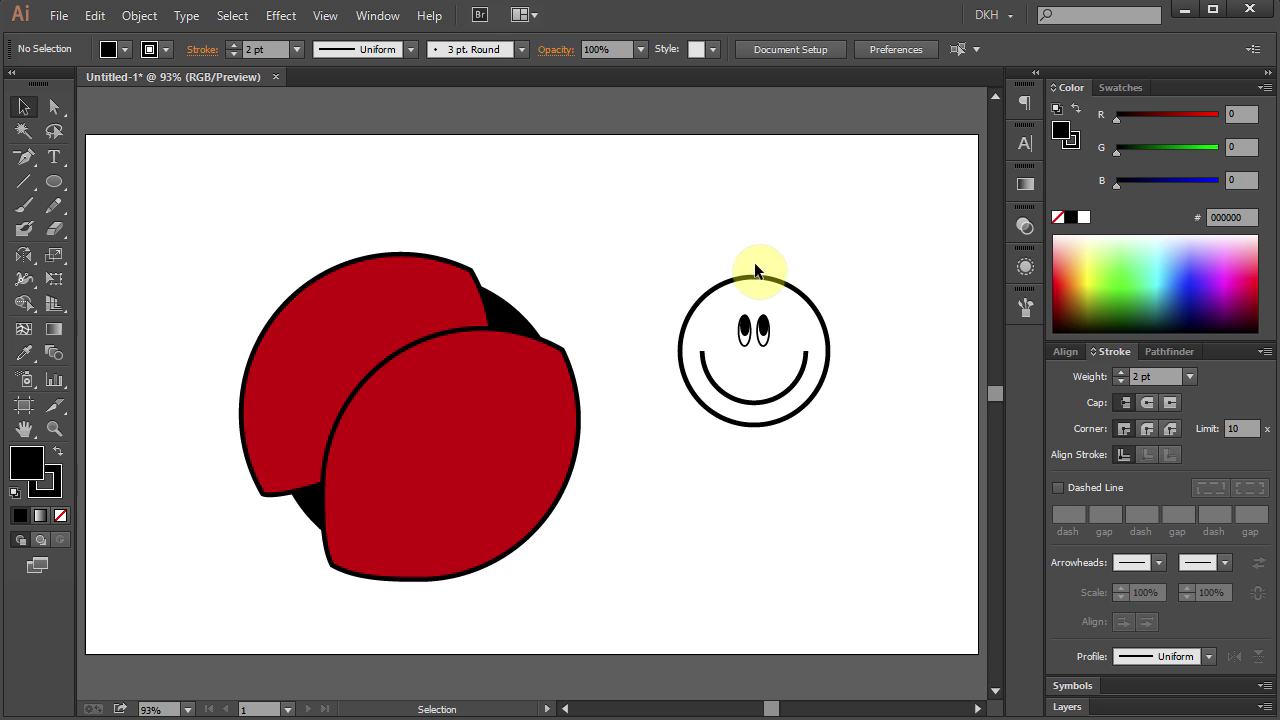
# With no fill, pen-draw two curved antennae from the head's top edge with a 5 pt stroke.
pyautogui.moveTo(22, 156); pyautogui.dragTo(136, 156)
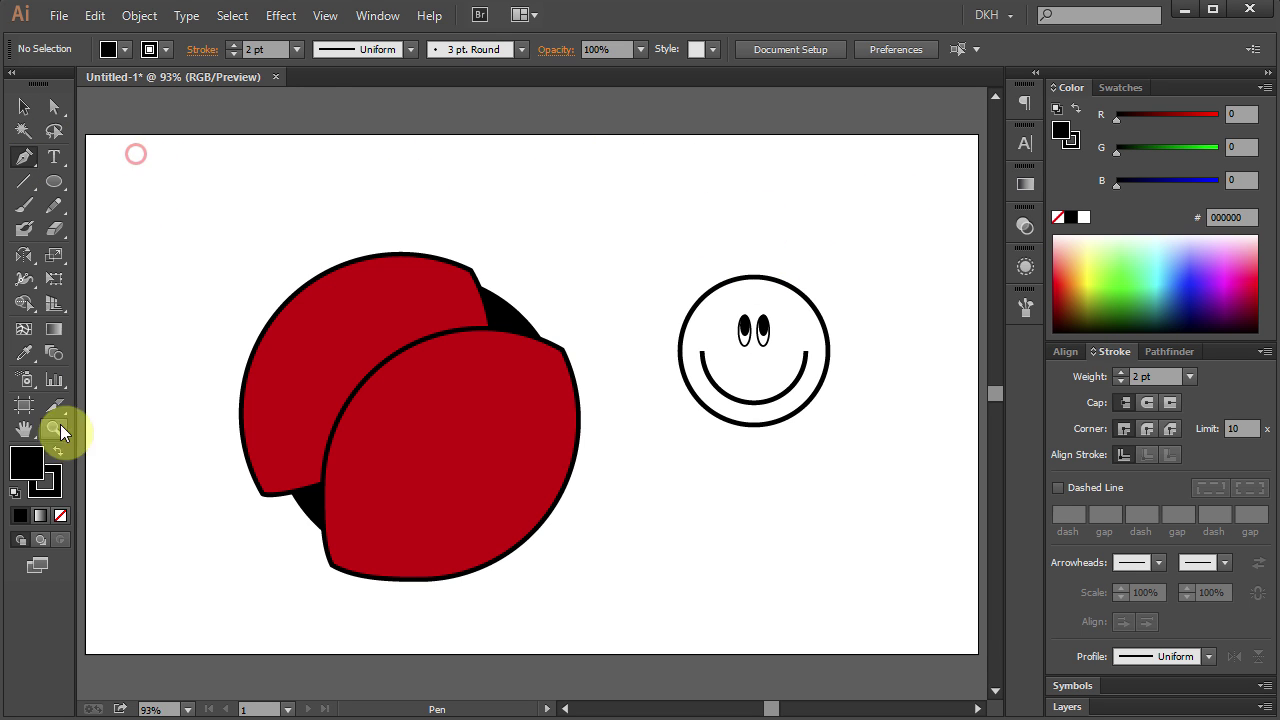
pyautogui.click(62, 515)
pyautogui.click(52, 494)
pyautogui.click(708, 290)
pyautogui.moveTo(638, 221); pyautogui.dragTo(669, 265)
pyautogui.keyDown('ctrl'); pyautogui.click(690, 270); pyautogui.keyUp('ctrl')
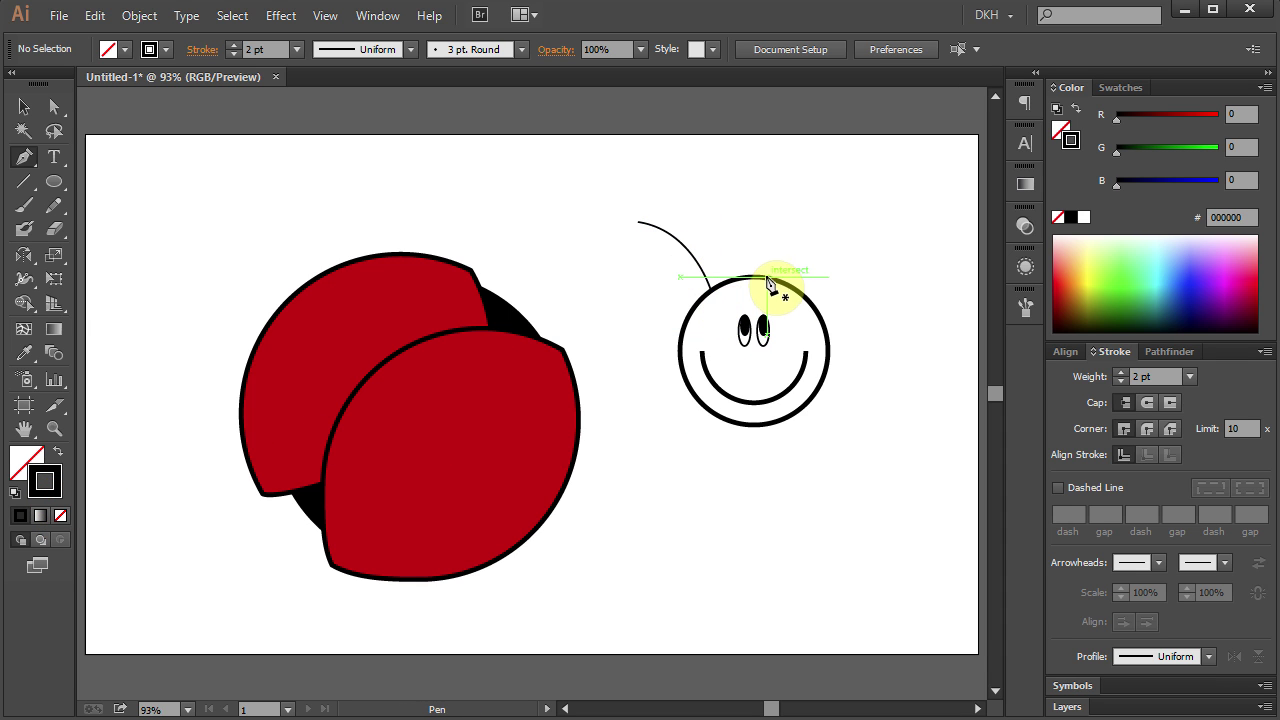
pyautogui.moveTo(833, 230); pyautogui.dragTo(896, 261)
pyautogui.moveTo(835, 233); pyautogui.dragTo(840, 240)
pyautogui.moveTo(638, 185); pyautogui.dragTo(808, 250)
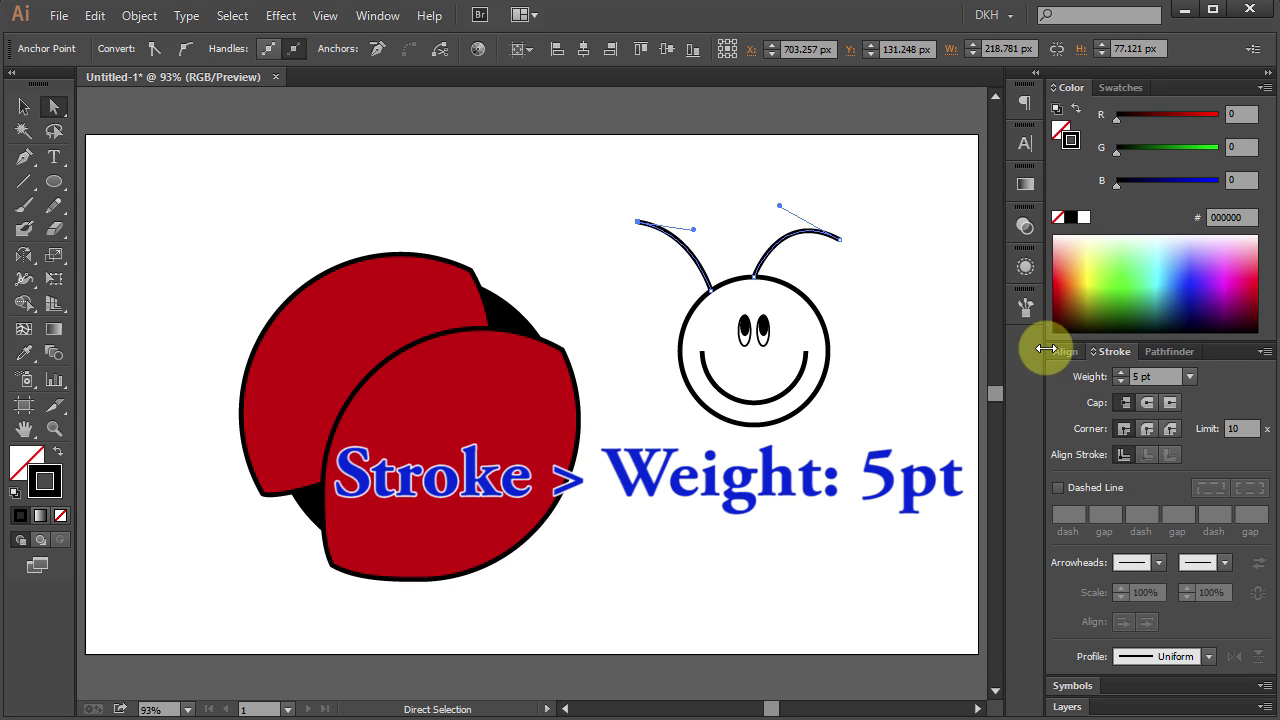
pyautogui.click(914, 309)
# Draw a small solid black circle with no stroke on the right antenna tip.
pyautogui.press('l')
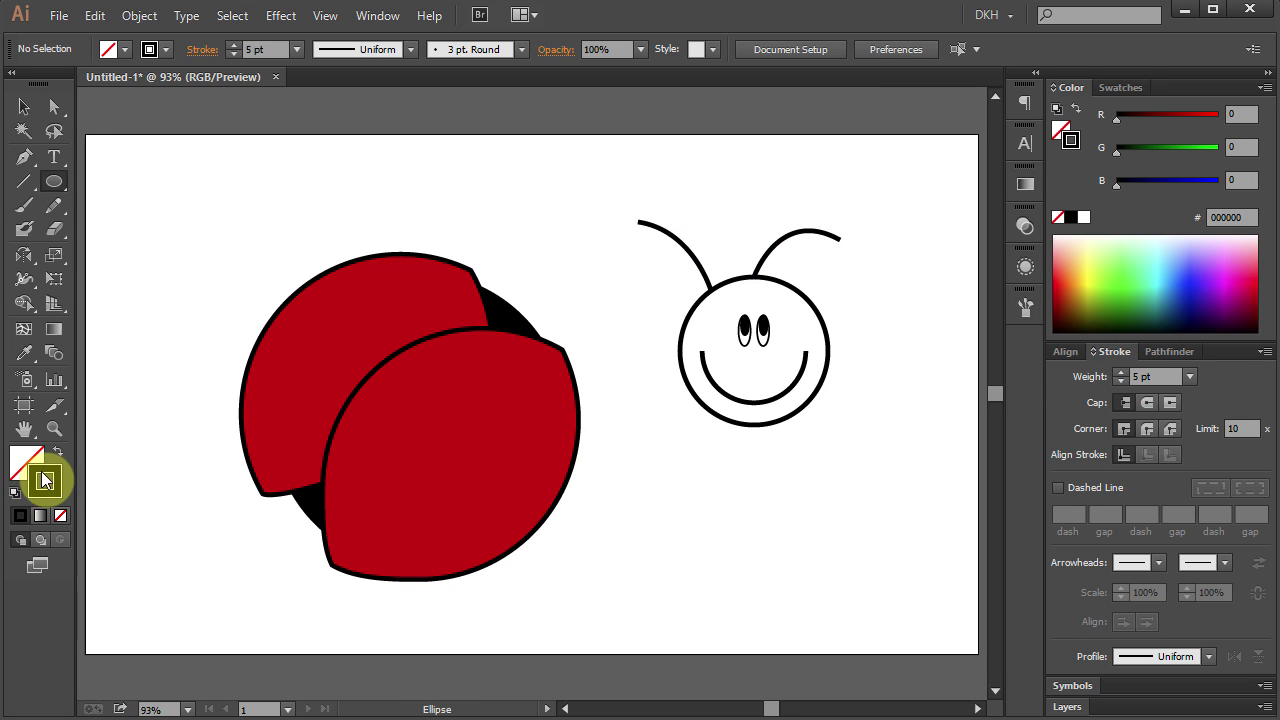
pyautogui.press('/')
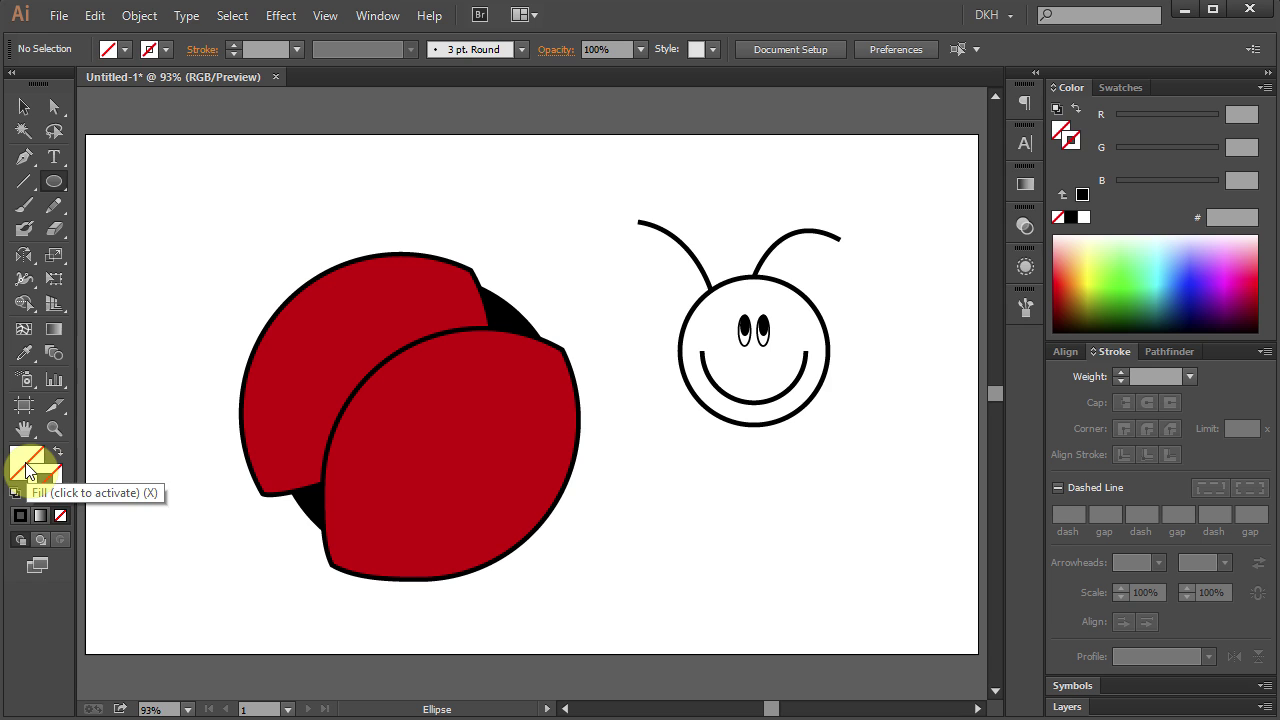
pyautogui.click(20, 515)
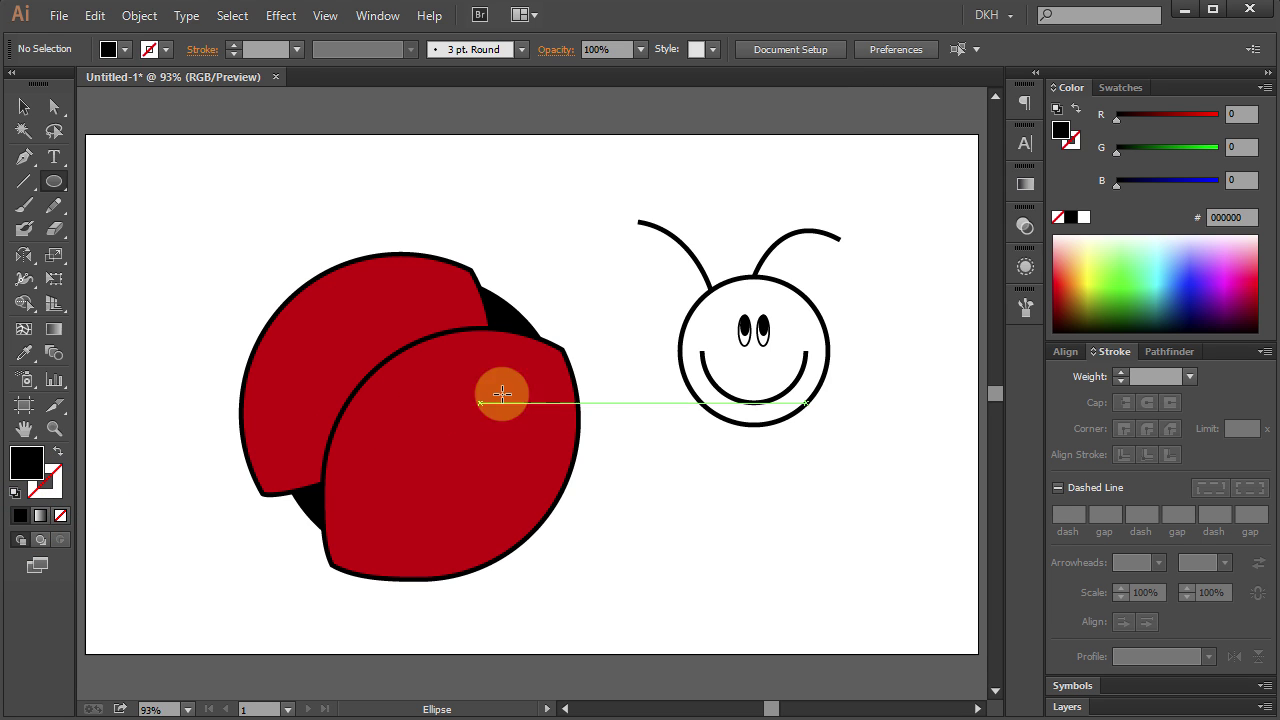
pyautogui.press('l')
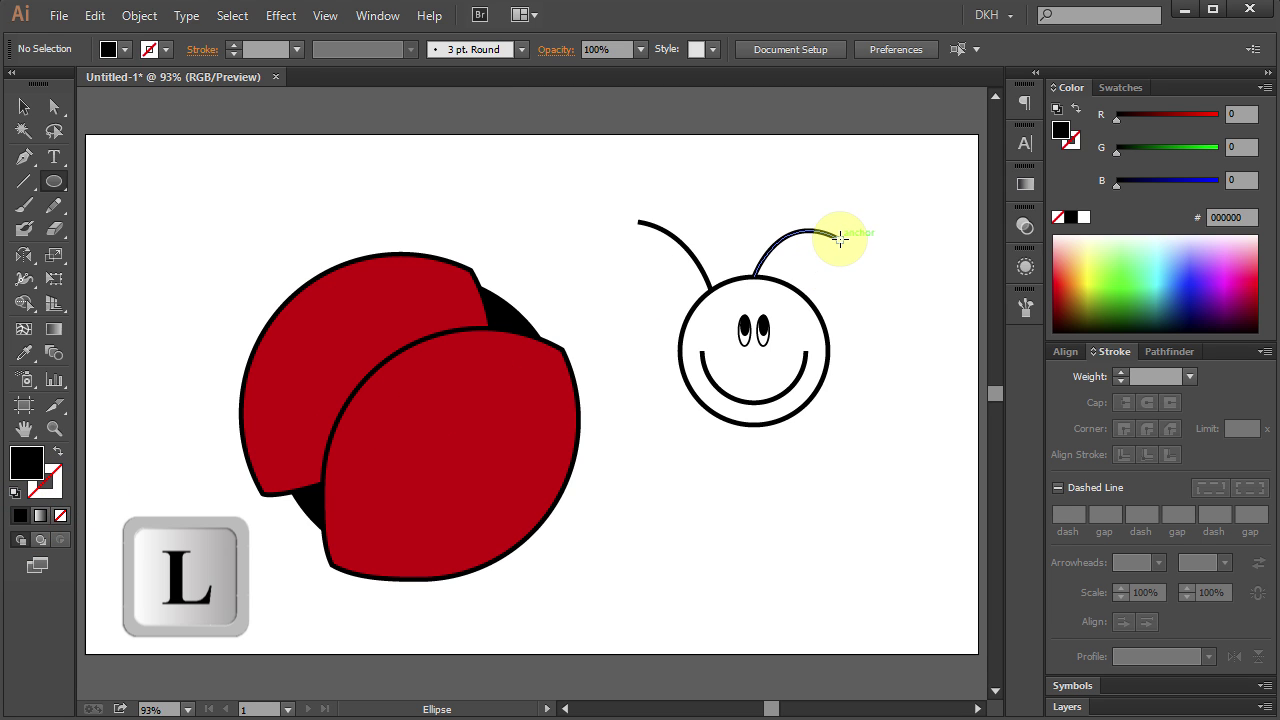
pyautogui.hotkey('shift', 'alt')
pyautogui.moveTo(840, 238)
pyautogui.mouseDown()
pyautogui.moveTo(846, 262)
pyautogui.moveTo(846, 251)
pyautogui.mouseUp()
# Copy the black ball onto the left antenna tip, then select the whole head with its antennae.
pyautogui.press('v')
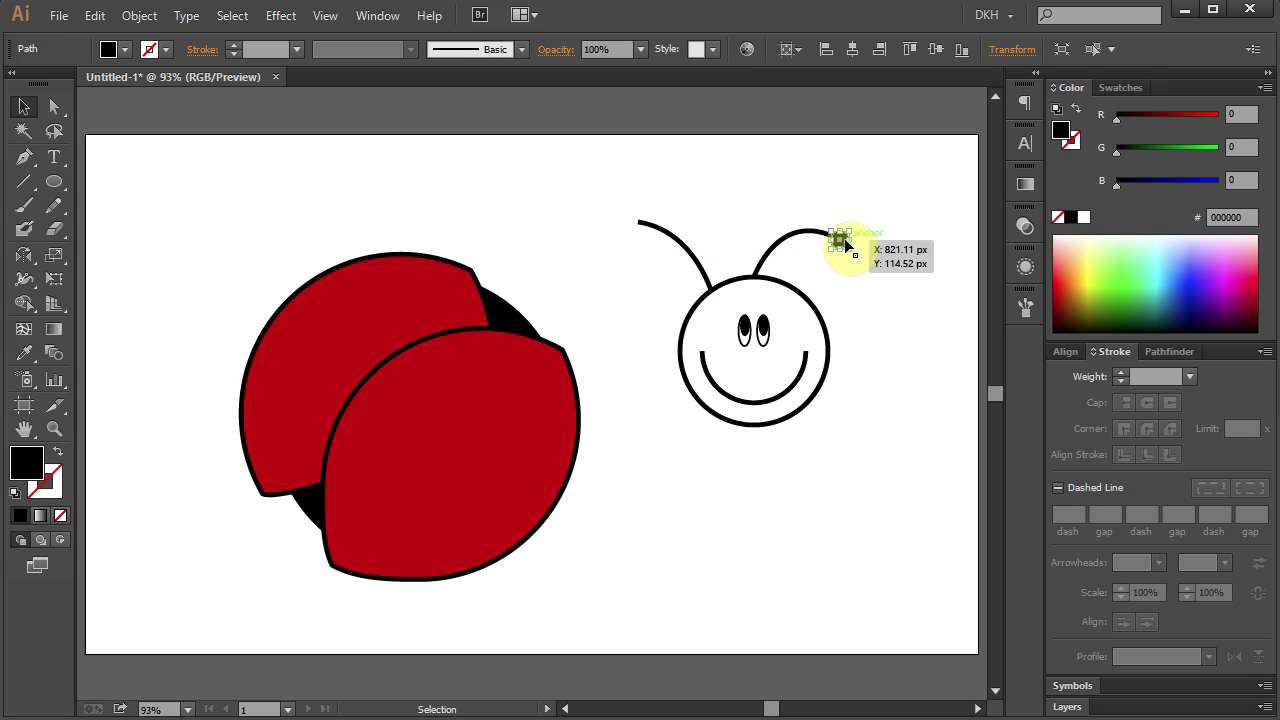
pyautogui.moveTo(843, 244); pyautogui.dragTo(640, 230)
pyautogui.press('alt')
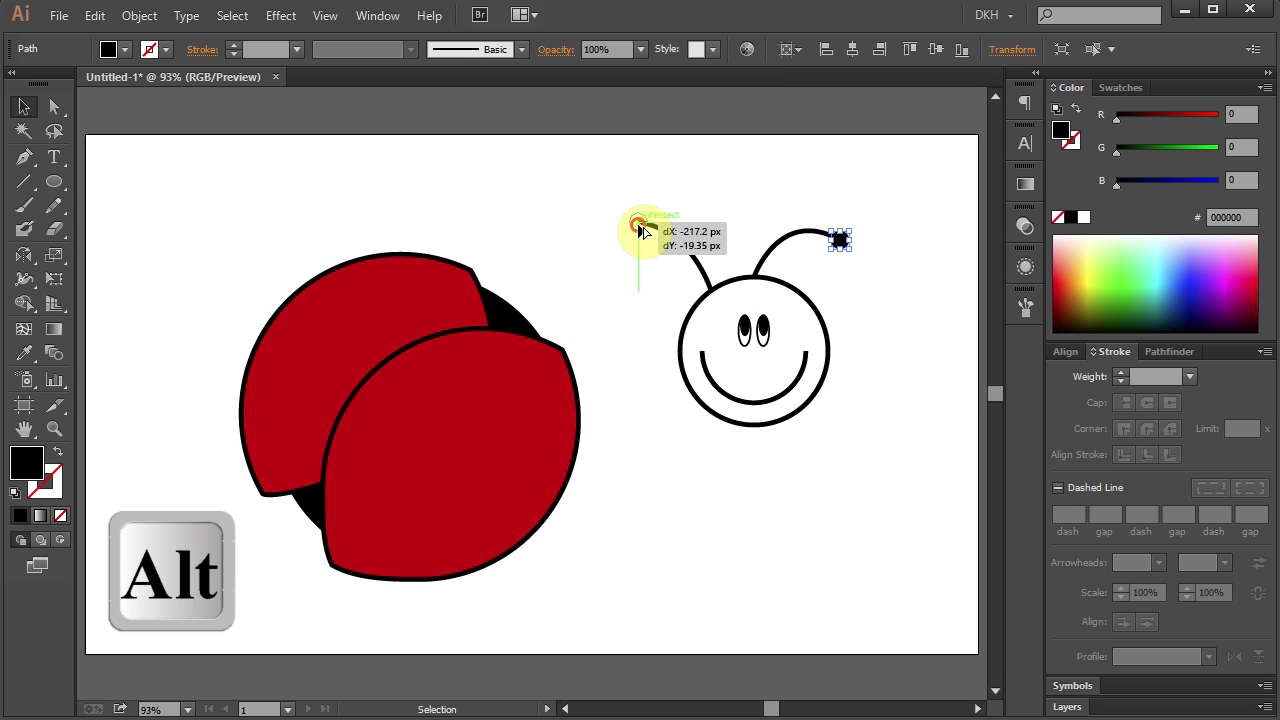
pyautogui.moveTo(640, 230); pyautogui.dragTo(639, 226)
pyautogui.click(905, 309)
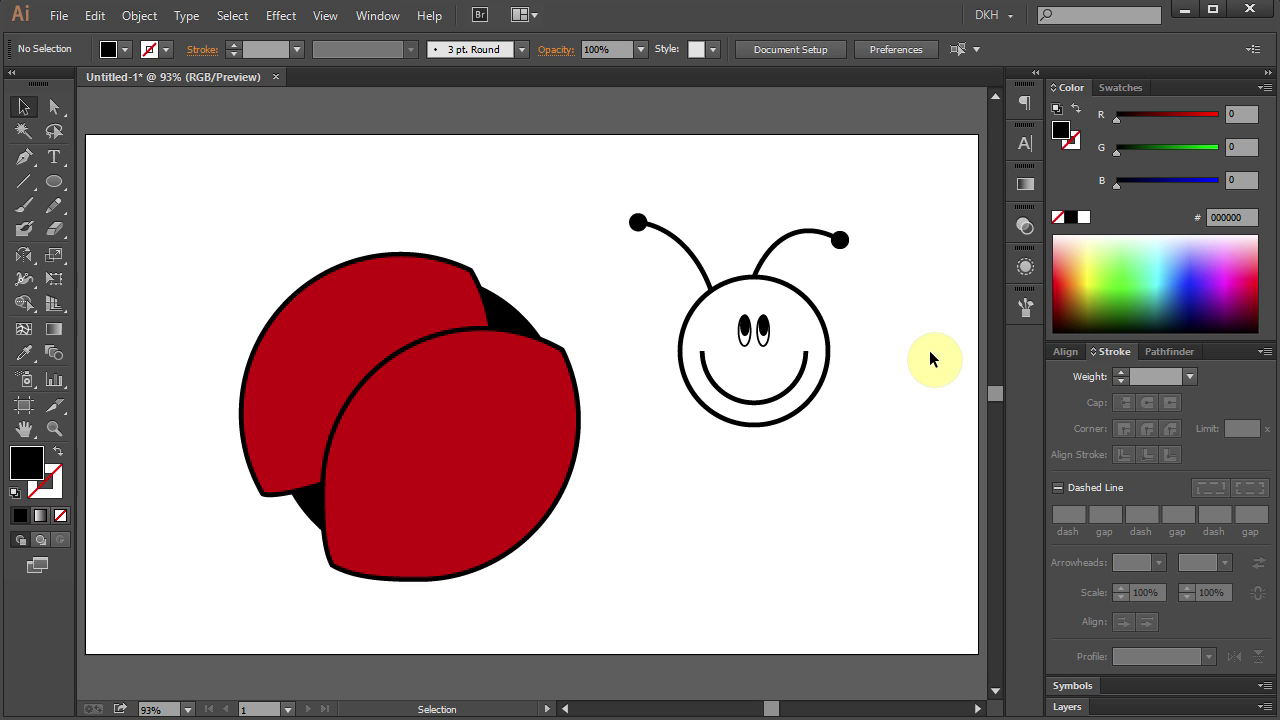
pyautogui.moveTo(614, 156); pyautogui.dragTo(934, 449)
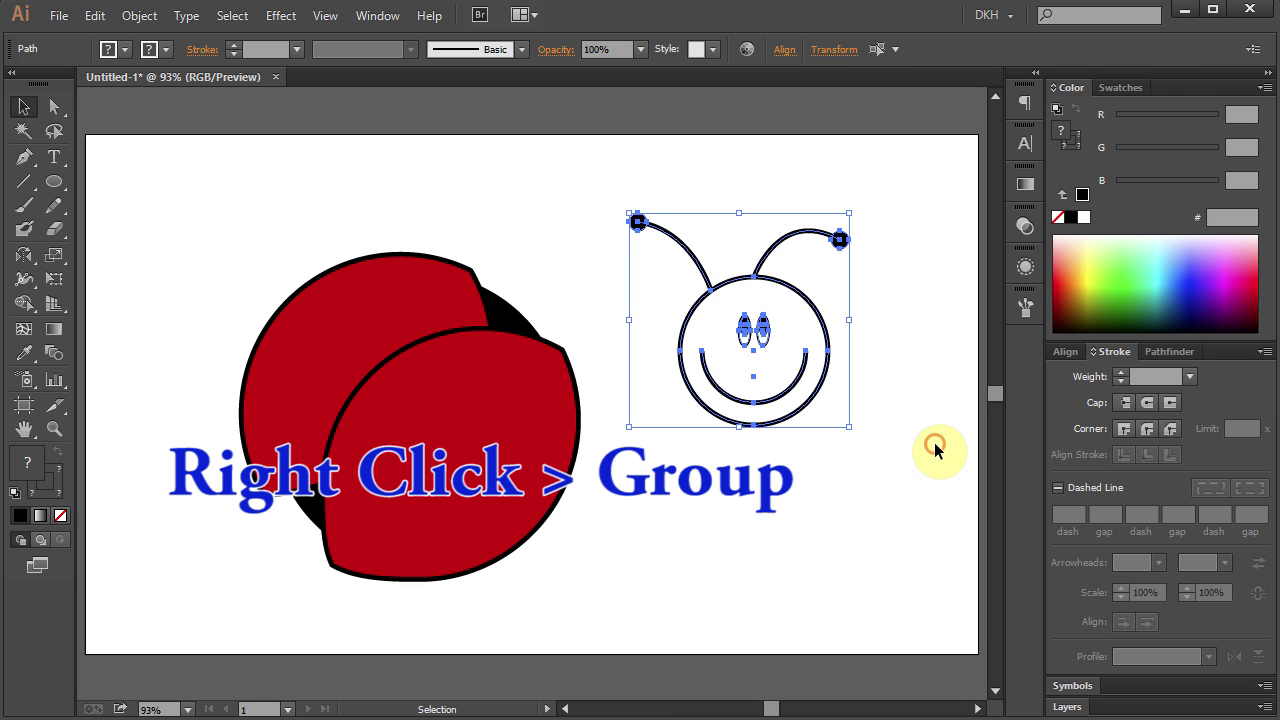
pyautogui.rightClick(811, 356)
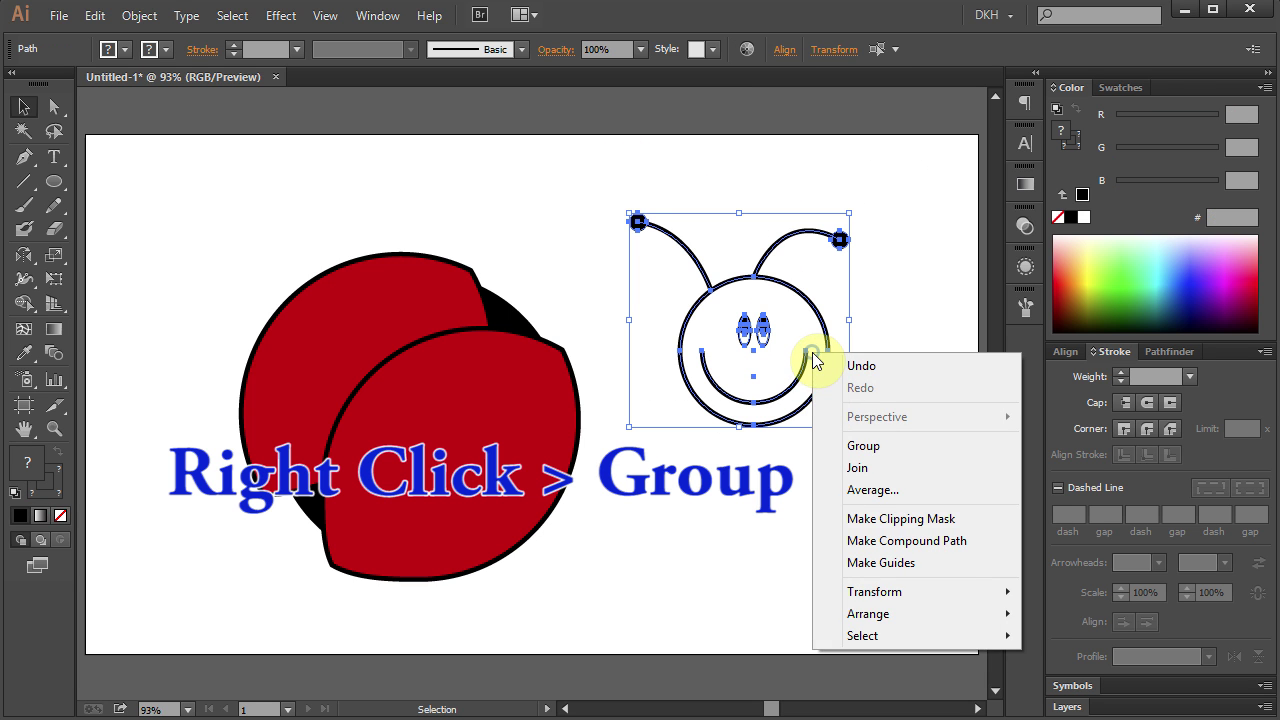
# Group the head parts, tilt the head clockwise and seat it on the ladybug's body.
pyautogui.click(874, 446)
pyautogui.moveTo(858, 207); pyautogui.dragTo(872, 242)
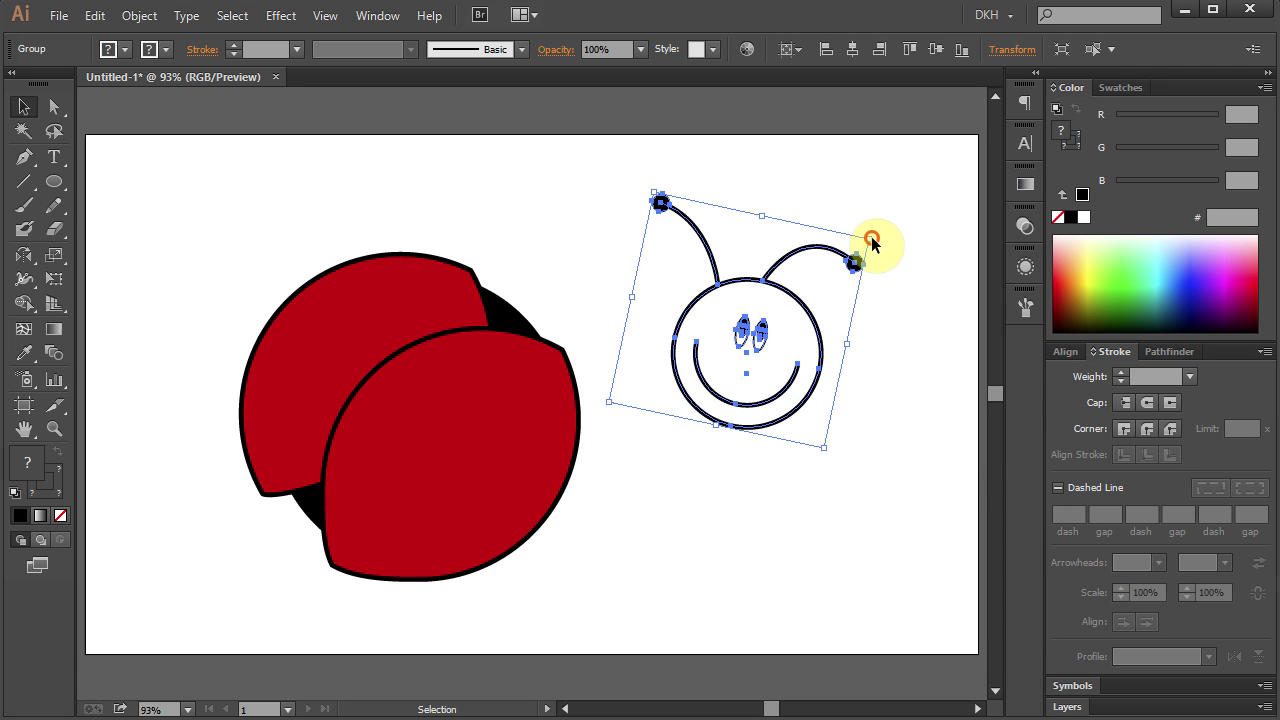
pyautogui.moveTo(779, 403); pyautogui.dragTo(565, 330)
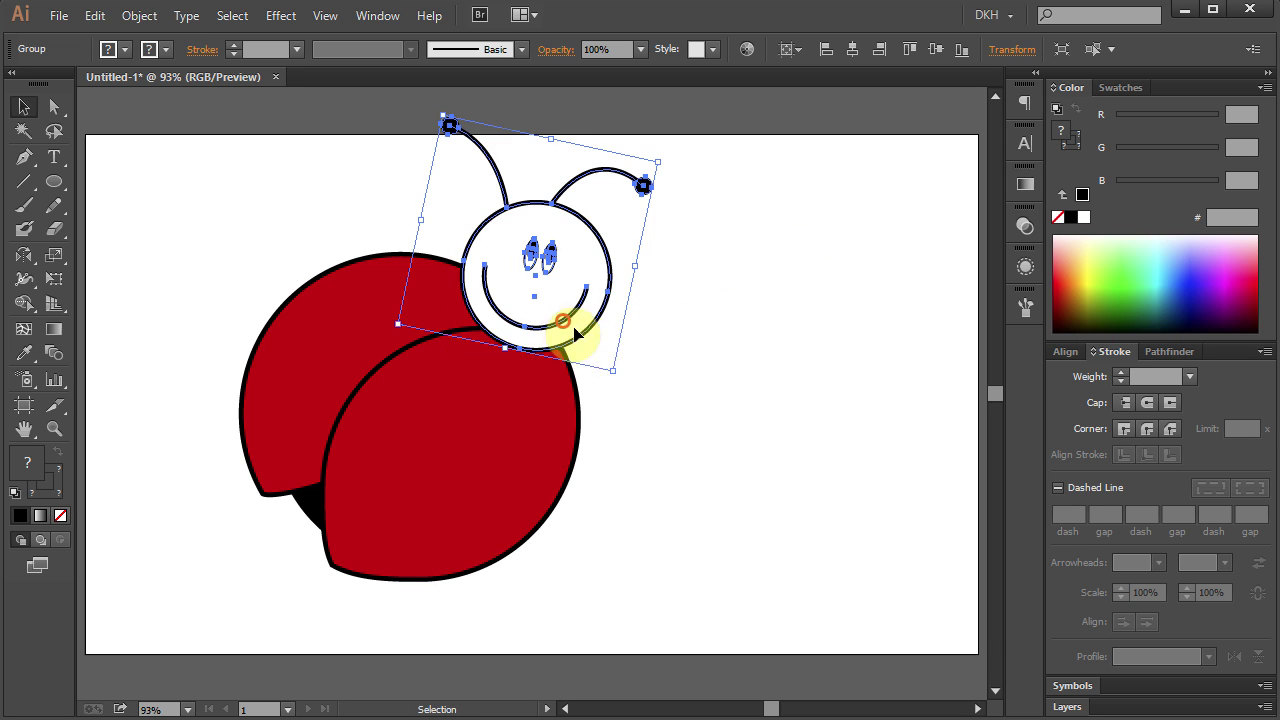
# Select the entire ladybug and move it toward the centre of the page.
pyautogui.click(771, 371)
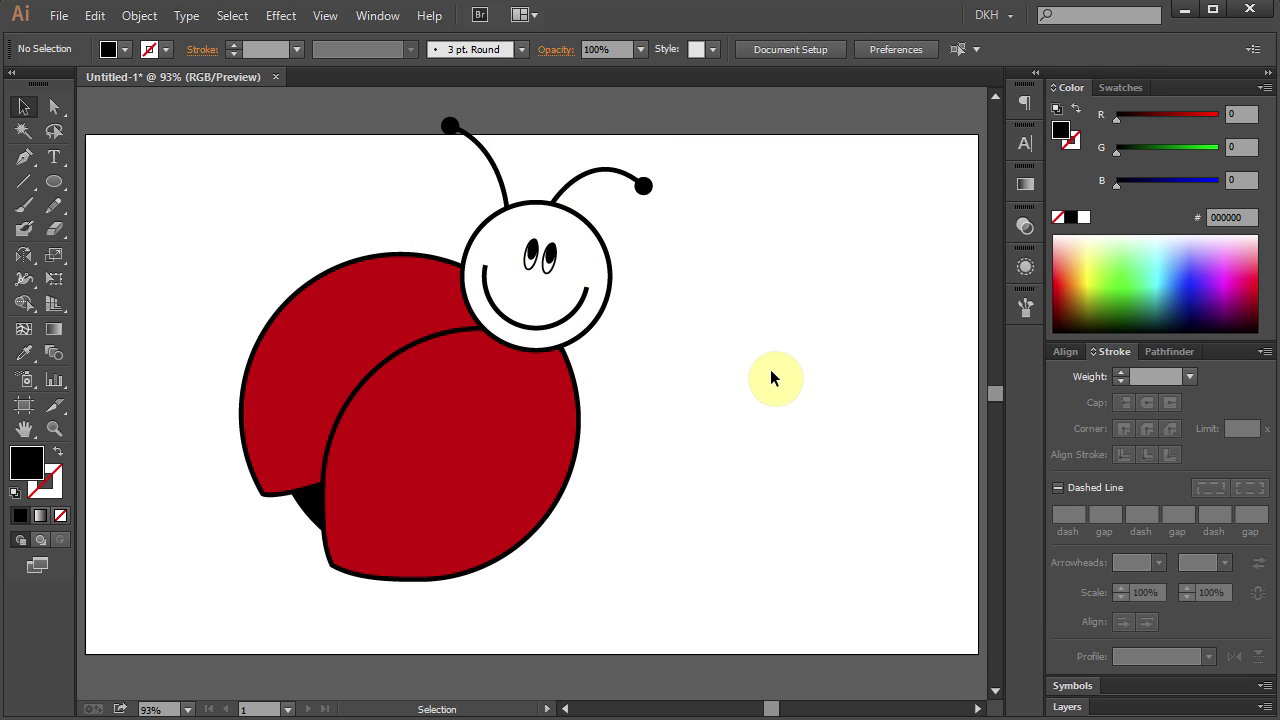
pyautogui.moveTo(160, 100); pyautogui.dragTo(808, 594)
pyautogui.moveTo(510, 466); pyautogui.dragTo(594, 511)
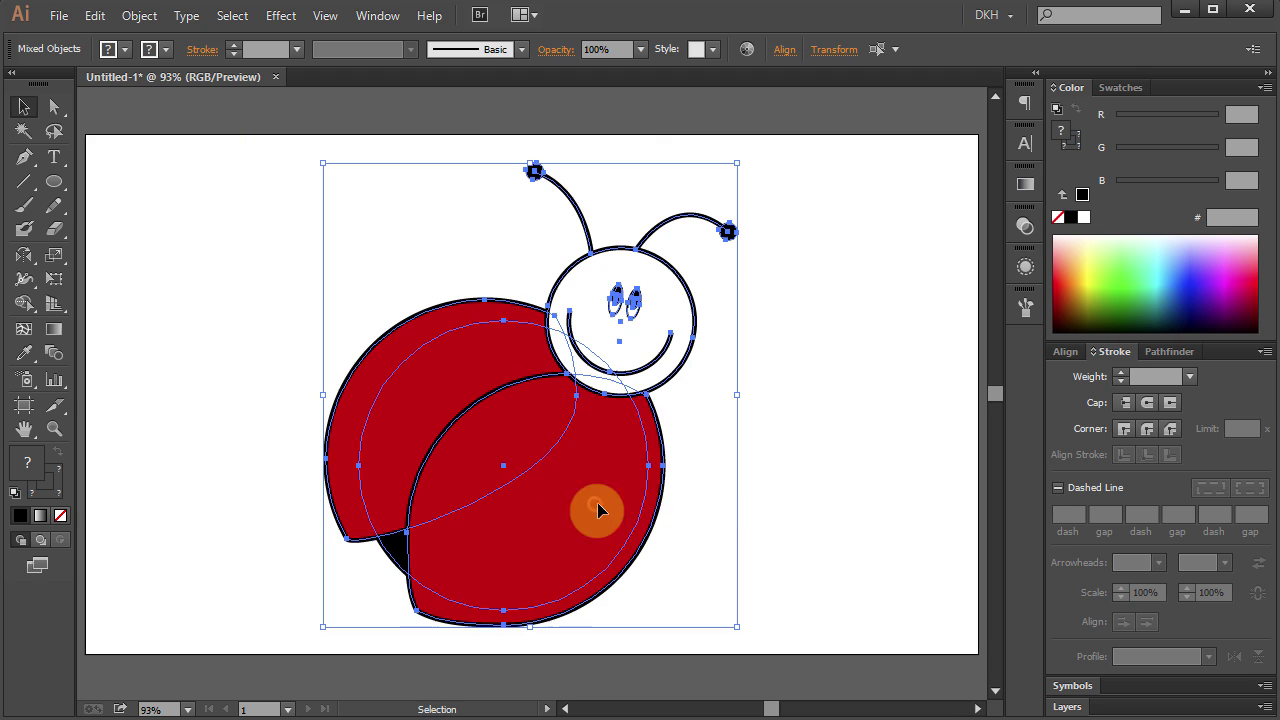
pyautogui.click(903, 486)
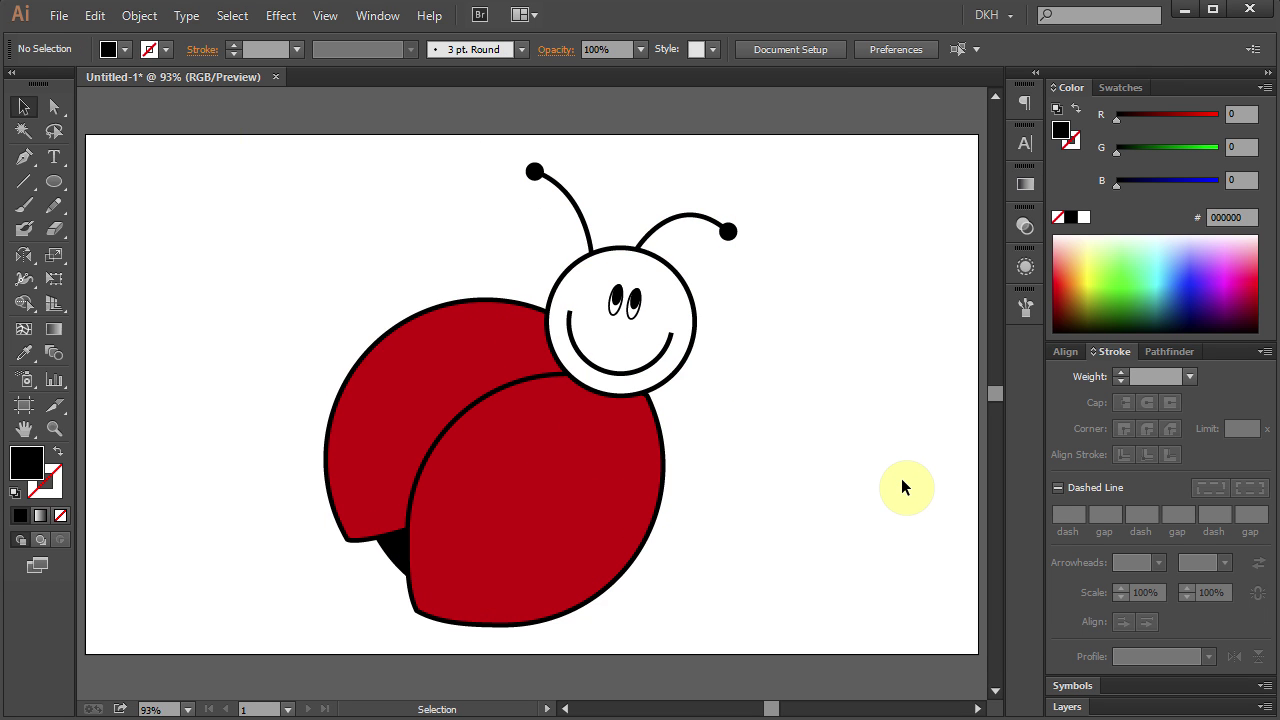
pyautogui.click(607, 522)
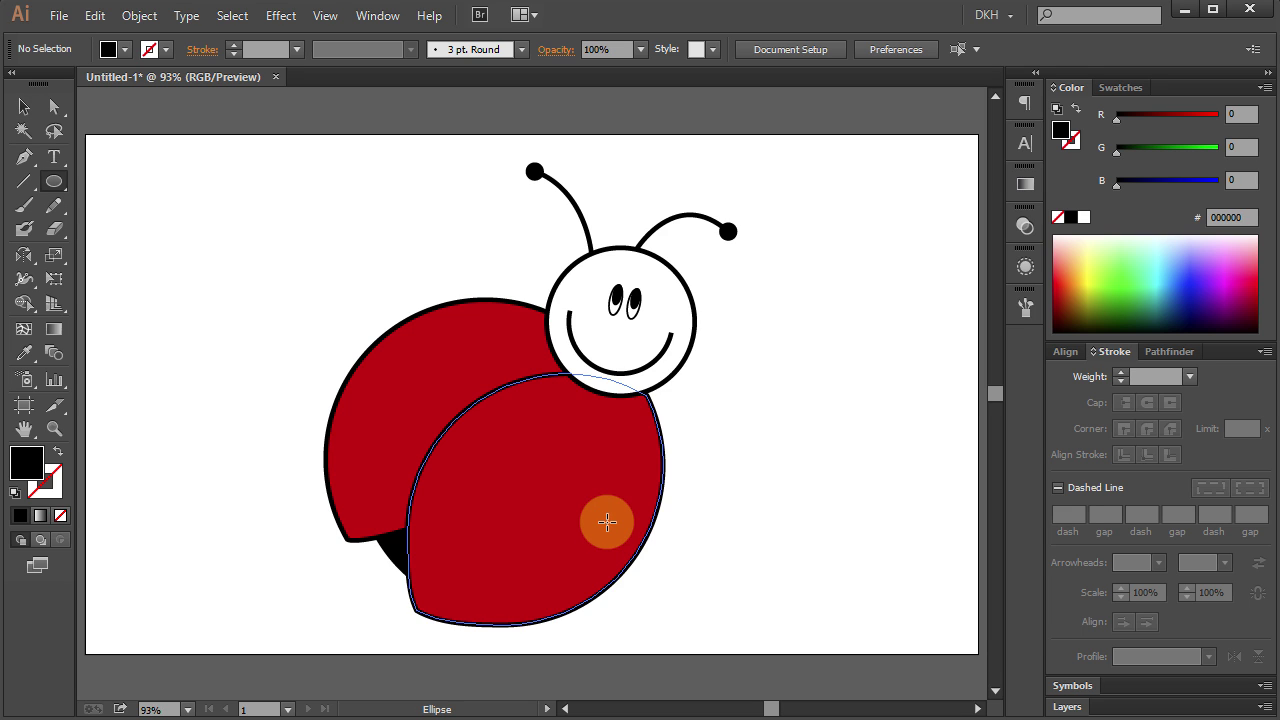
# Draw a black spot on the front wing, copy it, and reshape one spot into a tilted oval.
pyautogui.press('l')
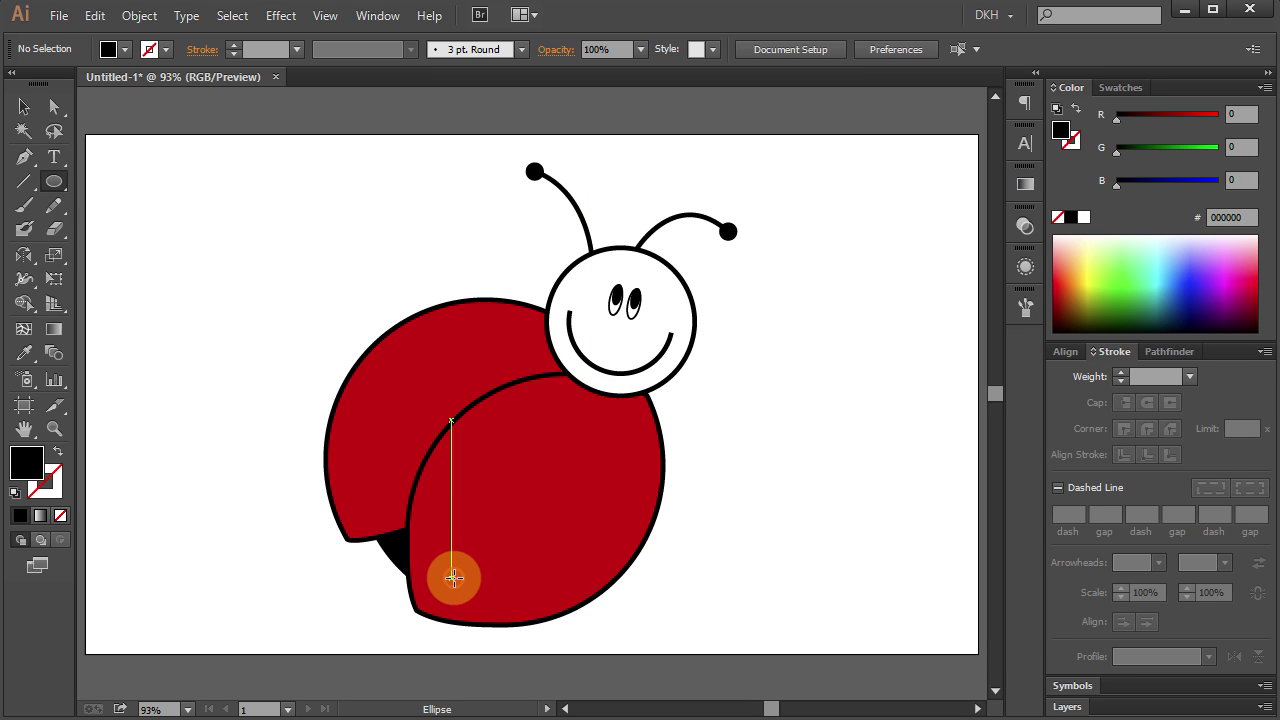
pyautogui.moveTo(453, 577); pyautogui.dragTo(484, 600)
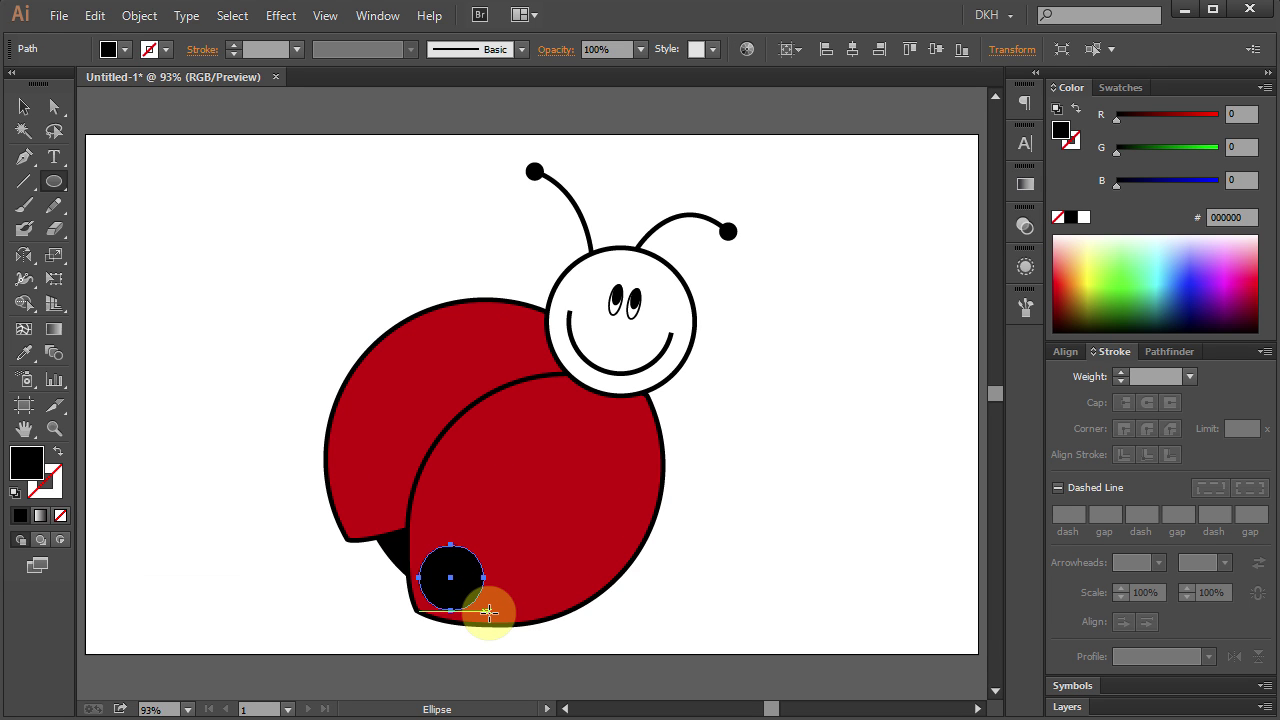
pyautogui.press('v')
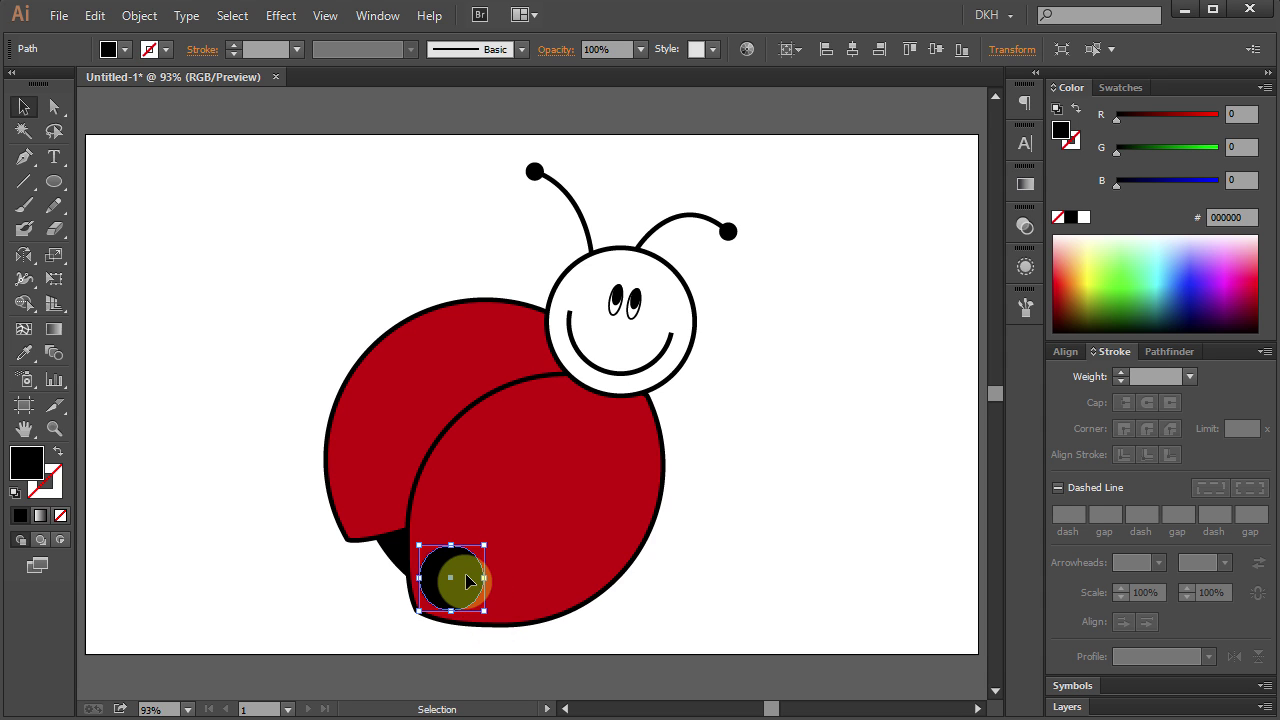
pyautogui.moveTo(466, 581); pyautogui.dragTo(494, 474)
pyautogui.click(571, 565)
pyautogui.moveTo(609, 540); pyautogui.dragTo(554, 563)
pyautogui.moveTo(445, 590); pyautogui.dragTo(460, 583)
# Reposition and duplicate black spots so copies overlap the back wing's outer edges.
pyautogui.click(477, 457)
pyautogui.moveTo(477, 457); pyautogui.dragTo(429, 386)
pyautogui.hotkey('shift', 'alt')
pyautogui.click(605, 458)
pyautogui.hotkey('shift', 'alt')
pyautogui.moveTo(608, 461); pyautogui.dragTo(345, 460)
pyautogui.hotkey('shift', 'alt')
pyautogui.click(323, 443)
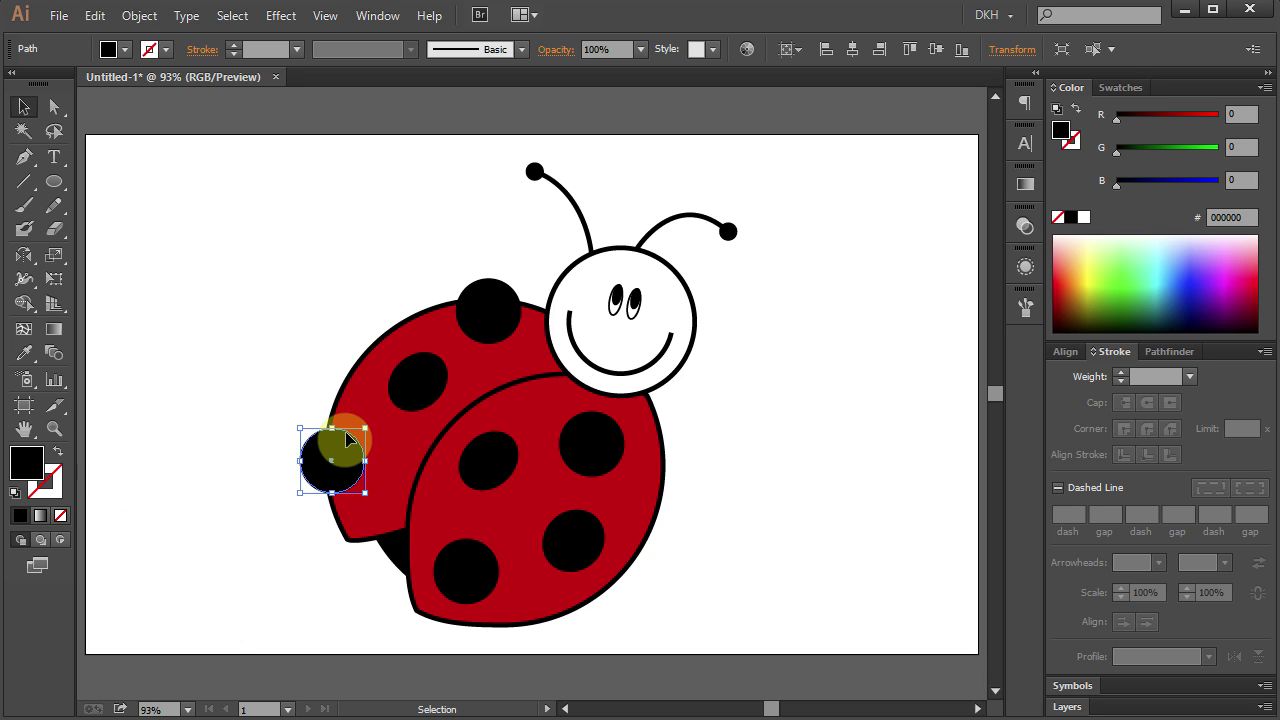
pyautogui.press('shift')
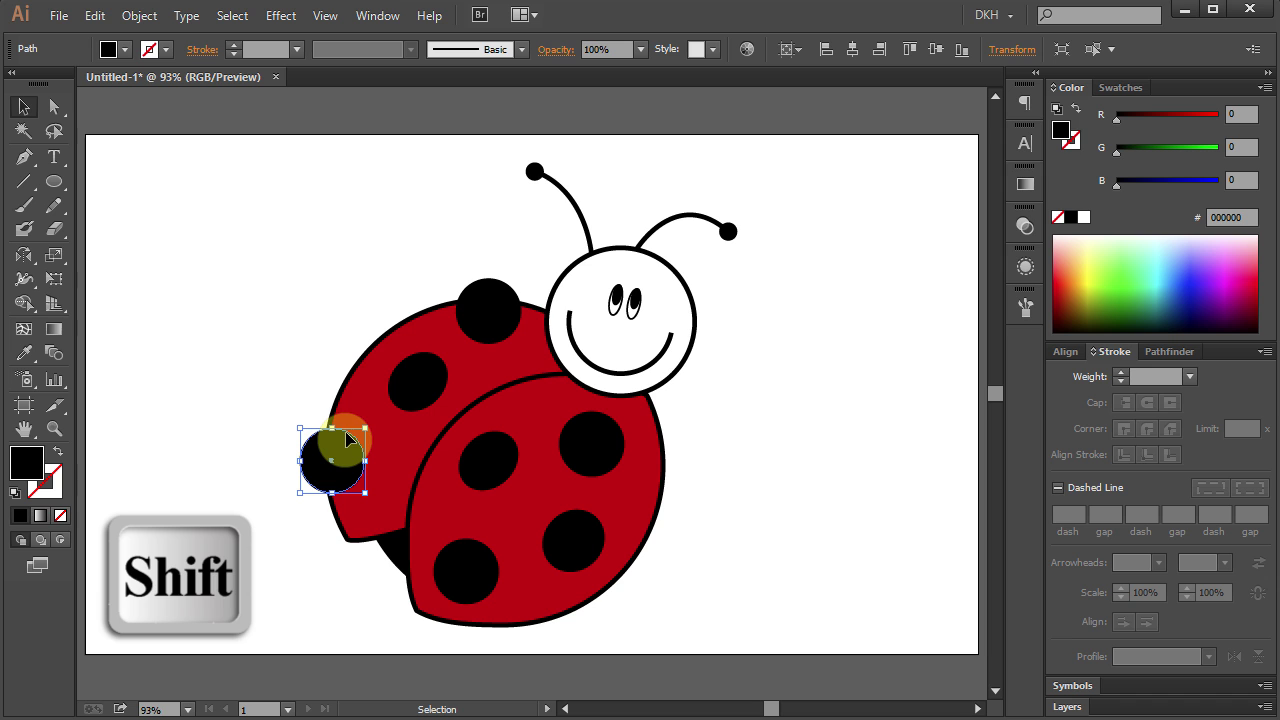
# With both edge spots and the back wing selected, cut away the spots' protruding parts using Shape Builder.
pyautogui.keyDown('shift'); pyautogui.click(489, 288); pyautogui.keyUp('shift')
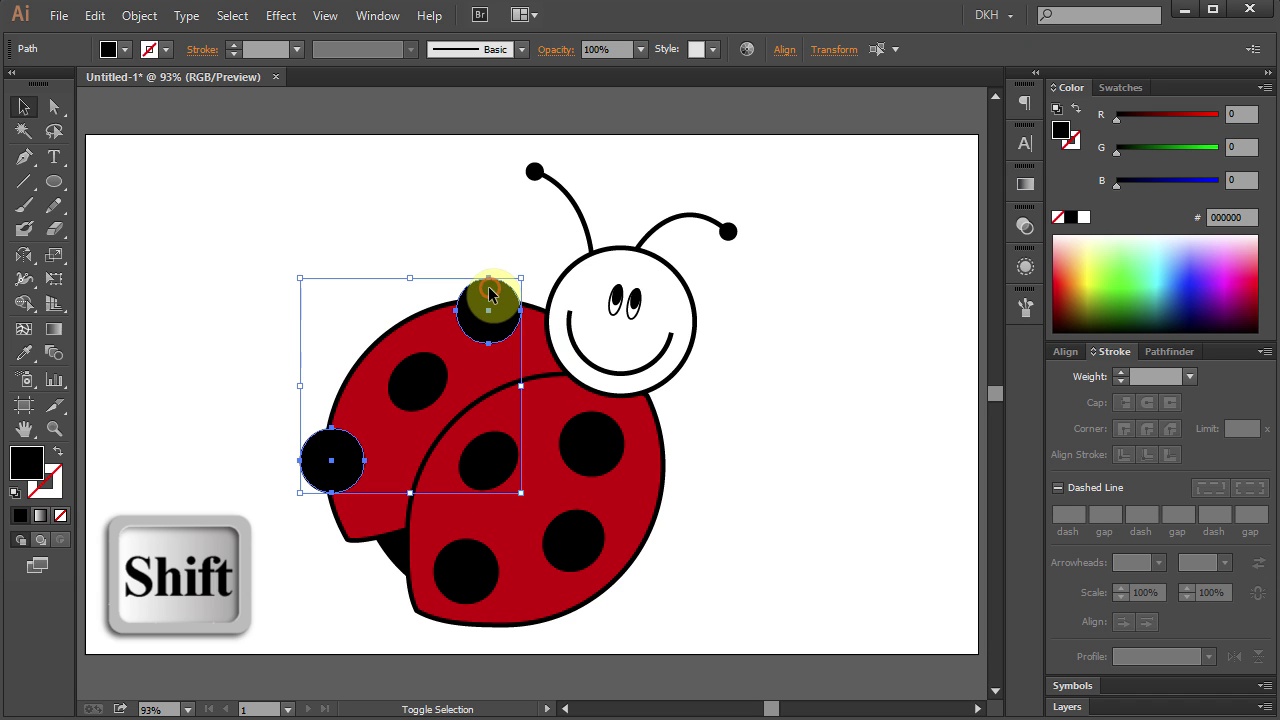
pyautogui.keyDown('shift'); pyautogui.click(377, 345); pyautogui.keyUp('shift')
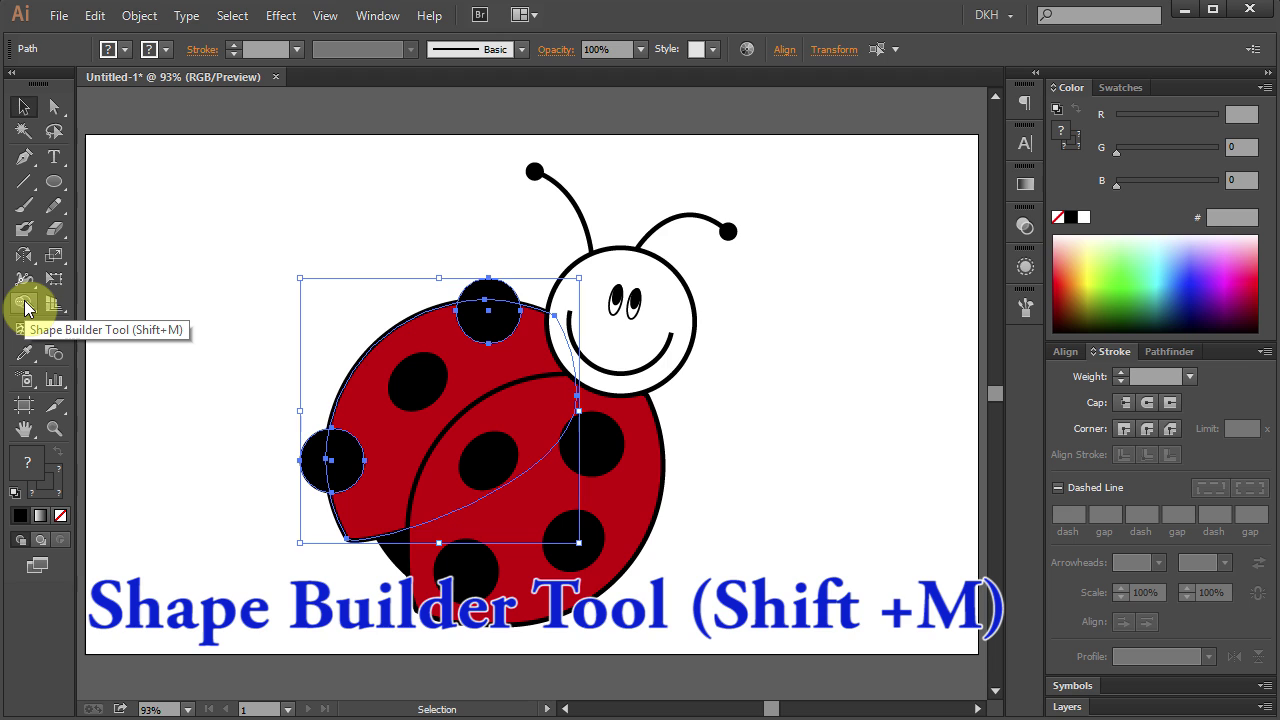
pyautogui.click(25, 306)
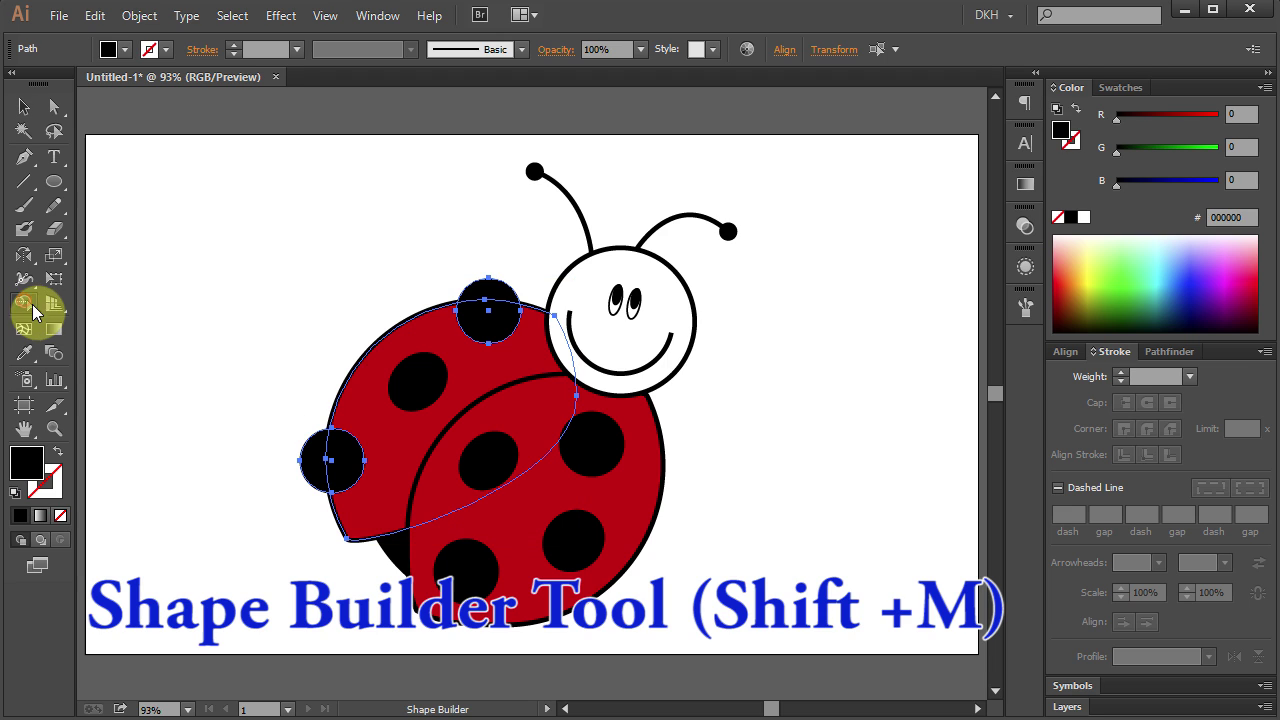
pyautogui.click(259, 472)
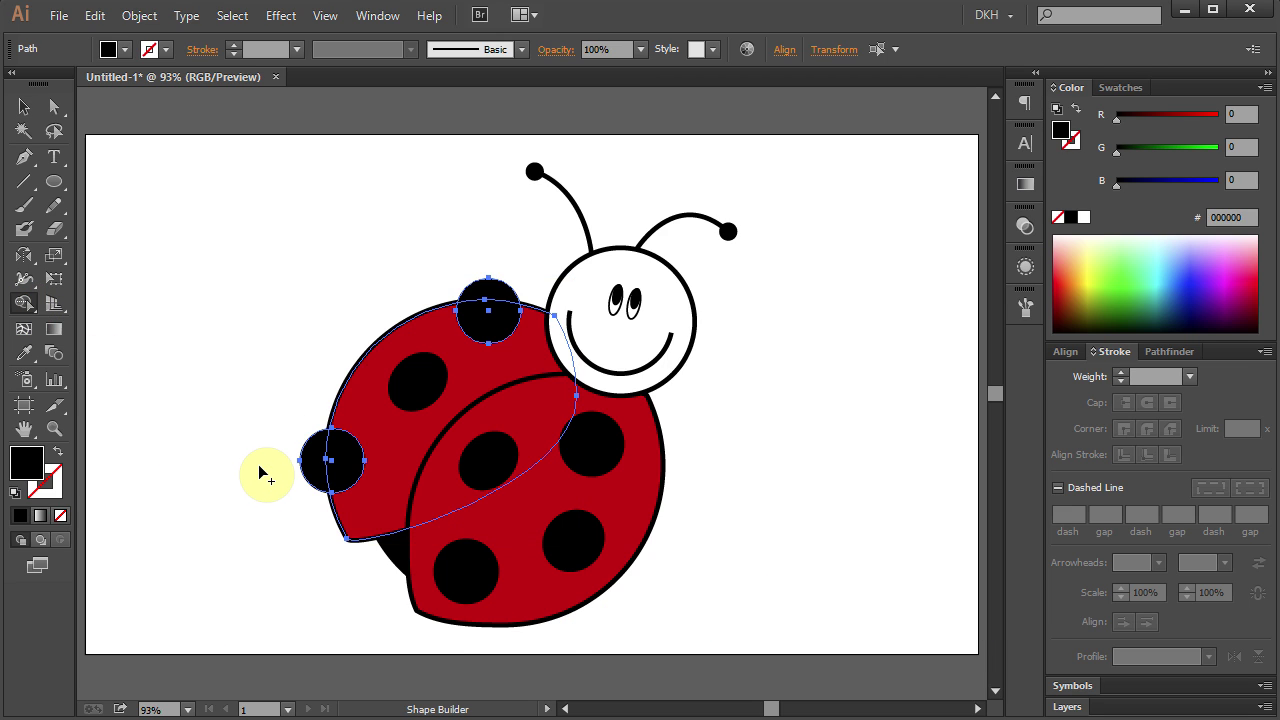
pyautogui.press('alt')
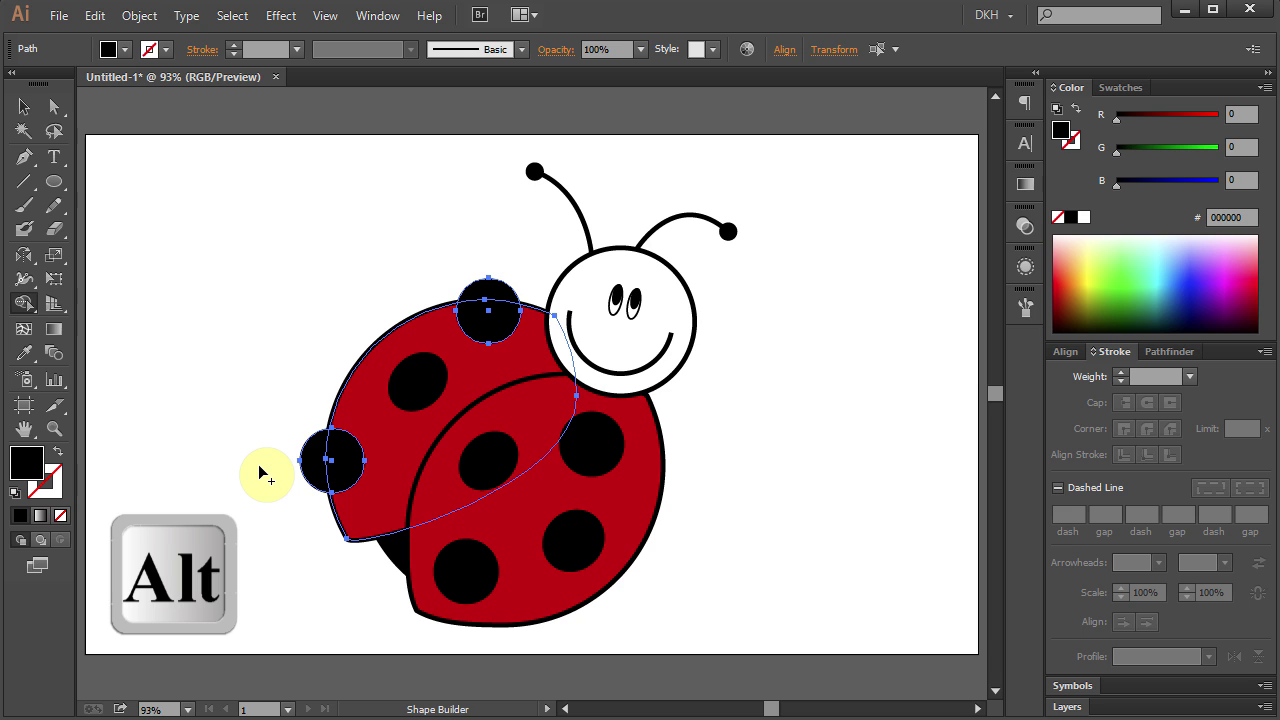
pyautogui.moveTo(282, 468)
pyautogui.mouseDown()
pyautogui.moveTo(305, 469)
pyautogui.moveTo(297, 522)
pyautogui.mouseUp()
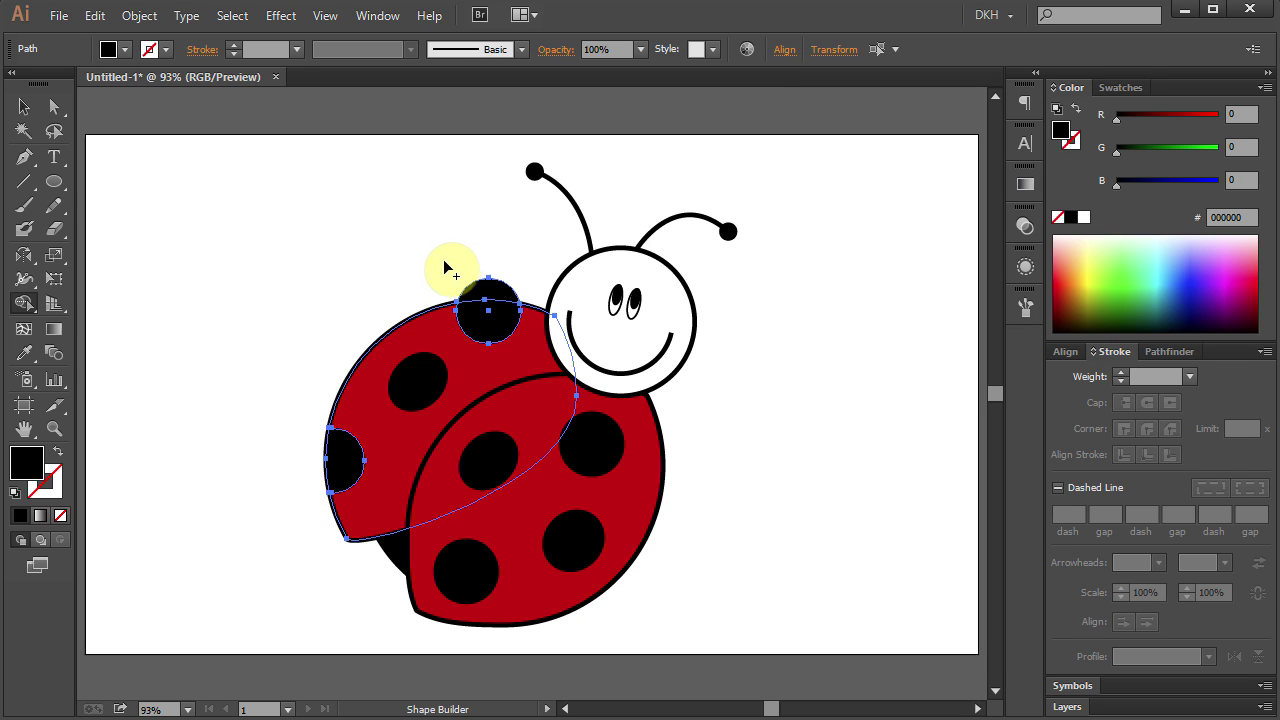
pyautogui.moveTo(458, 250); pyautogui.dragTo(489, 290)
pyautogui.moveTo(489, 290)
pyautogui.mouseDown()
pyautogui.moveTo(387, 354)
pyautogui.moveTo(445, 368)
pyautogui.mouseUp()
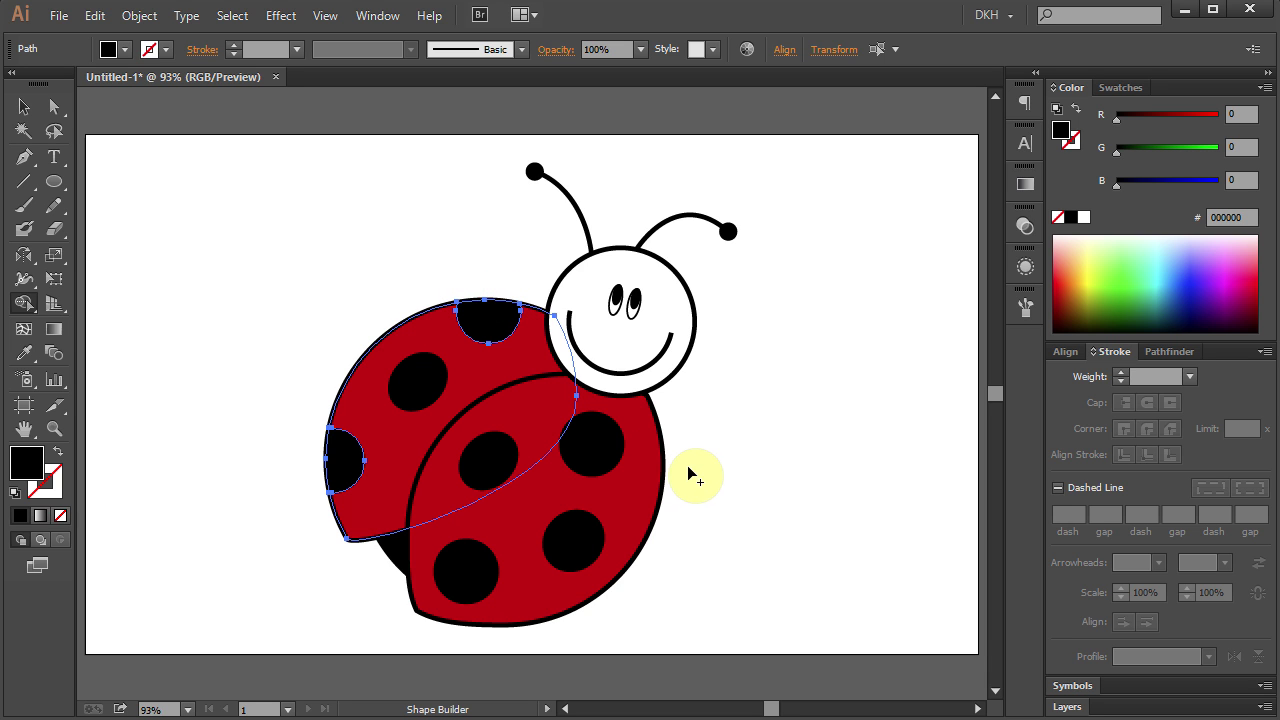
pyautogui.press('v')
pyautogui.click(737, 486)
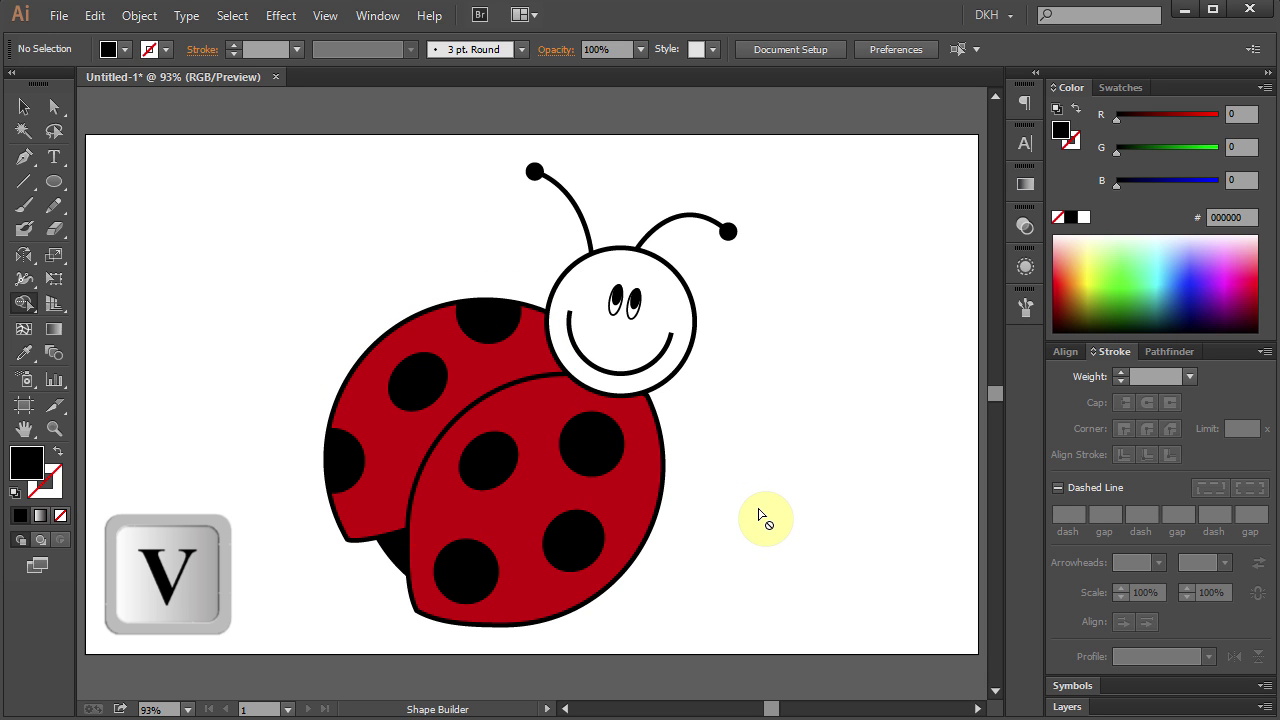
# Apply a gradient fill to the front wing from the Gradient panel.
pyautogui.click(632, 509)
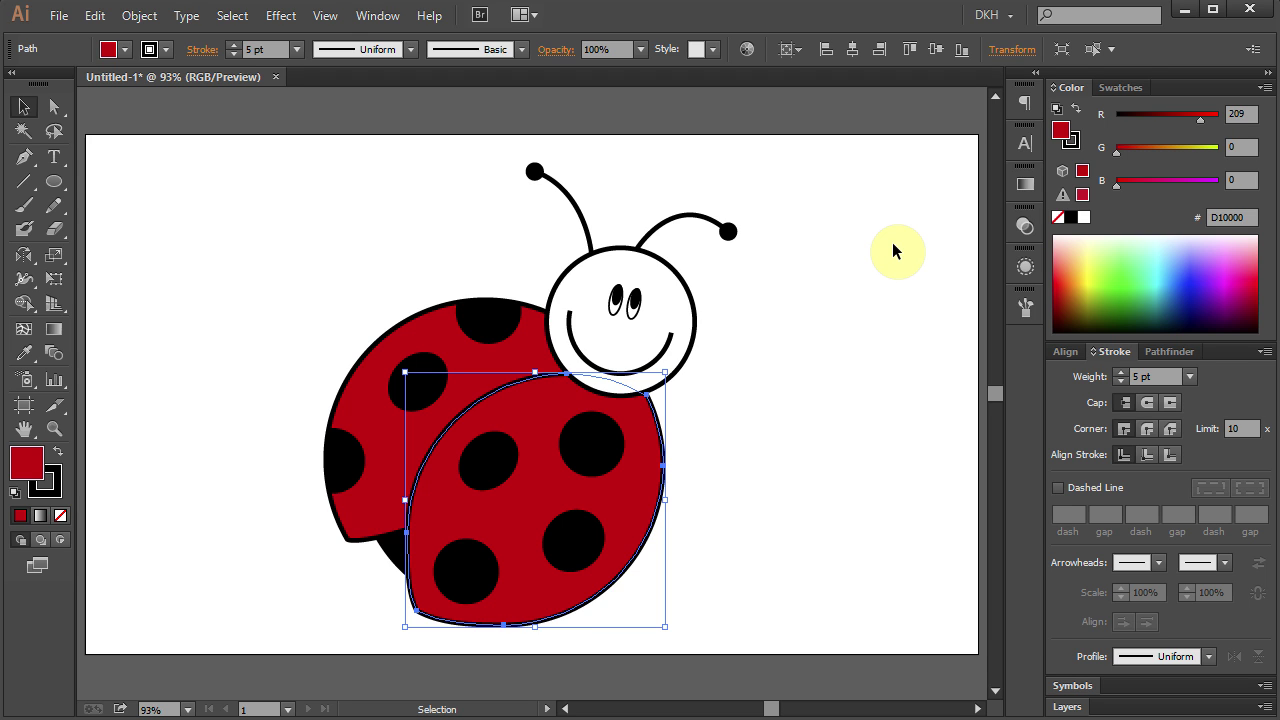
pyautogui.click(378, 16)
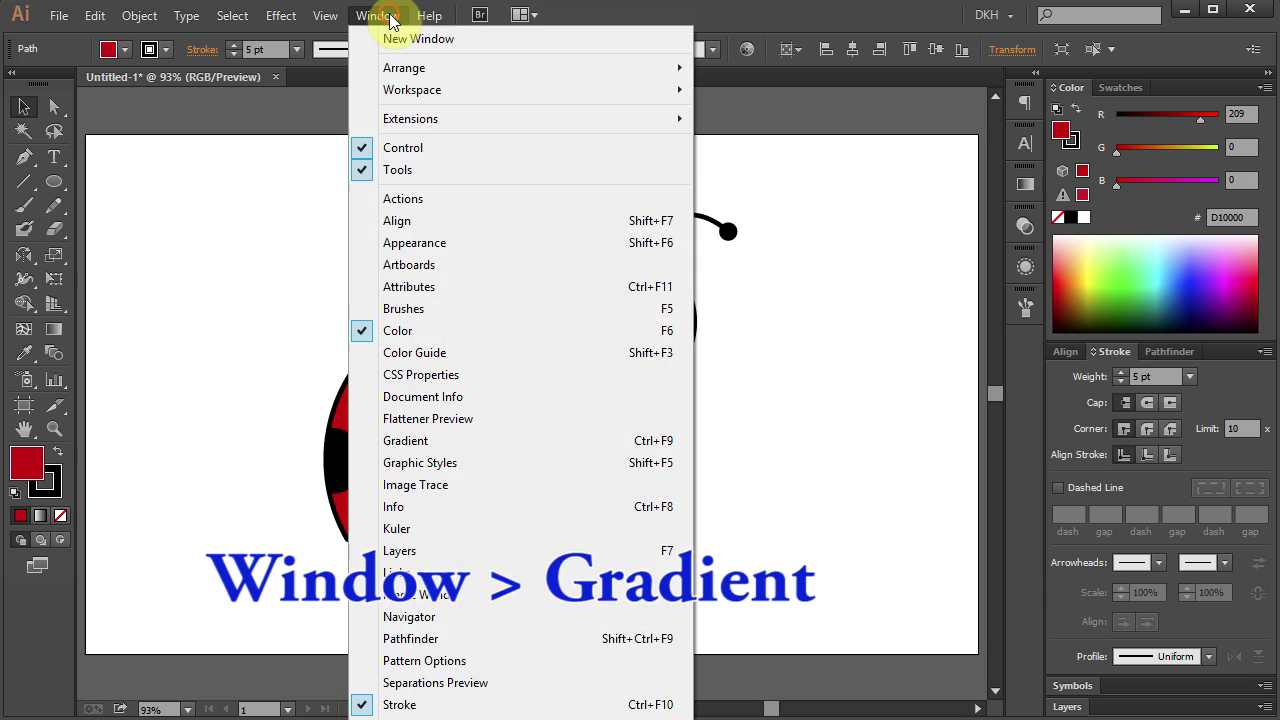
pyautogui.click(443, 441)
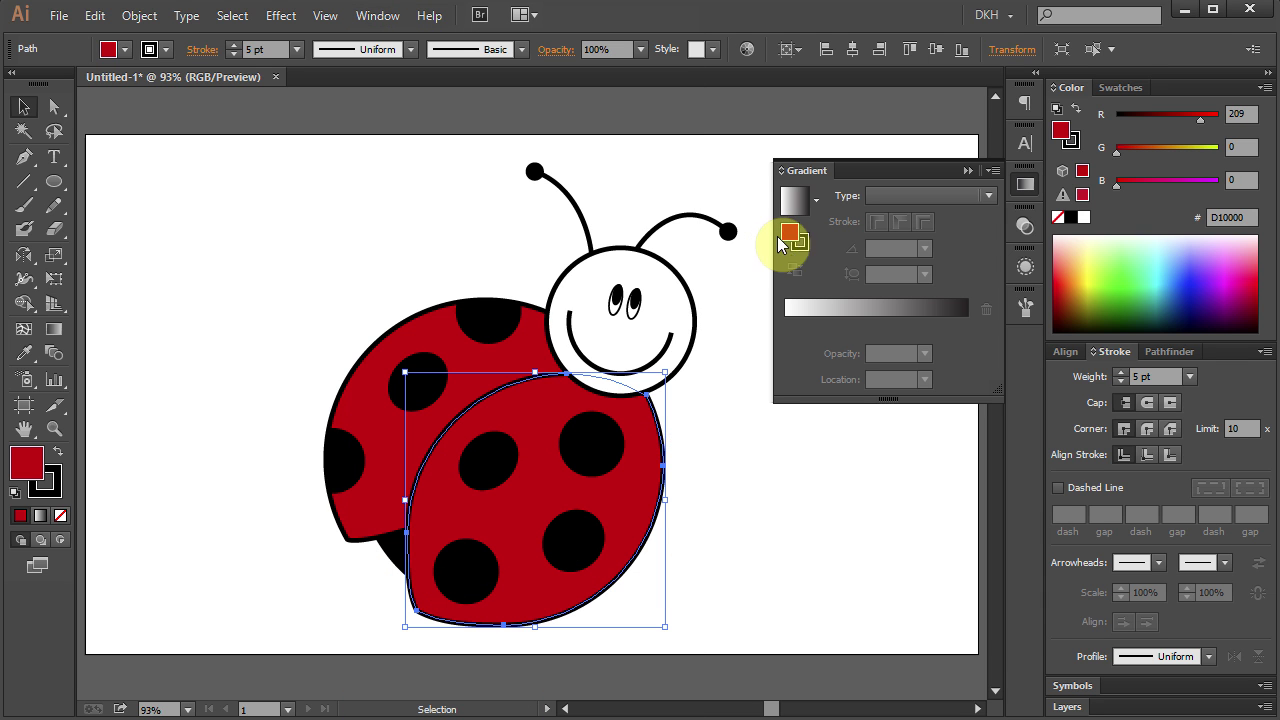
pyautogui.click(970, 329)
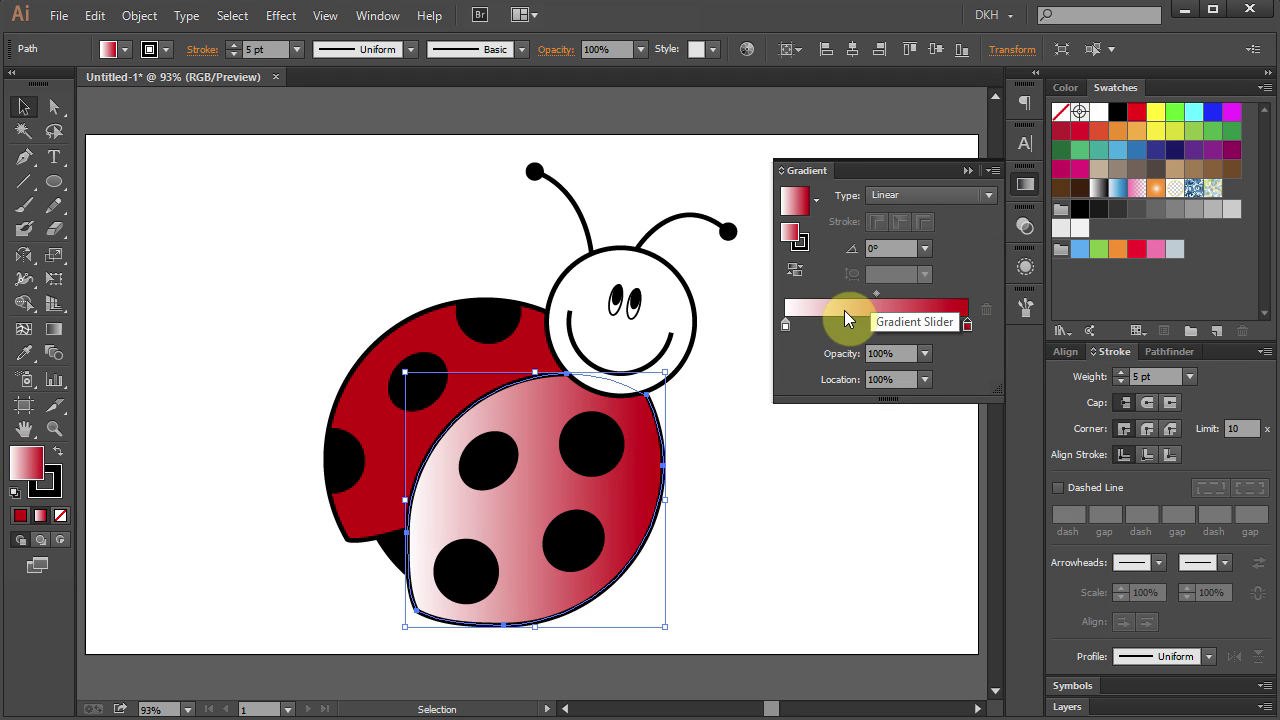
# Change the gradient's left colour stop to a pale cream.
pyautogui.click(786, 326)
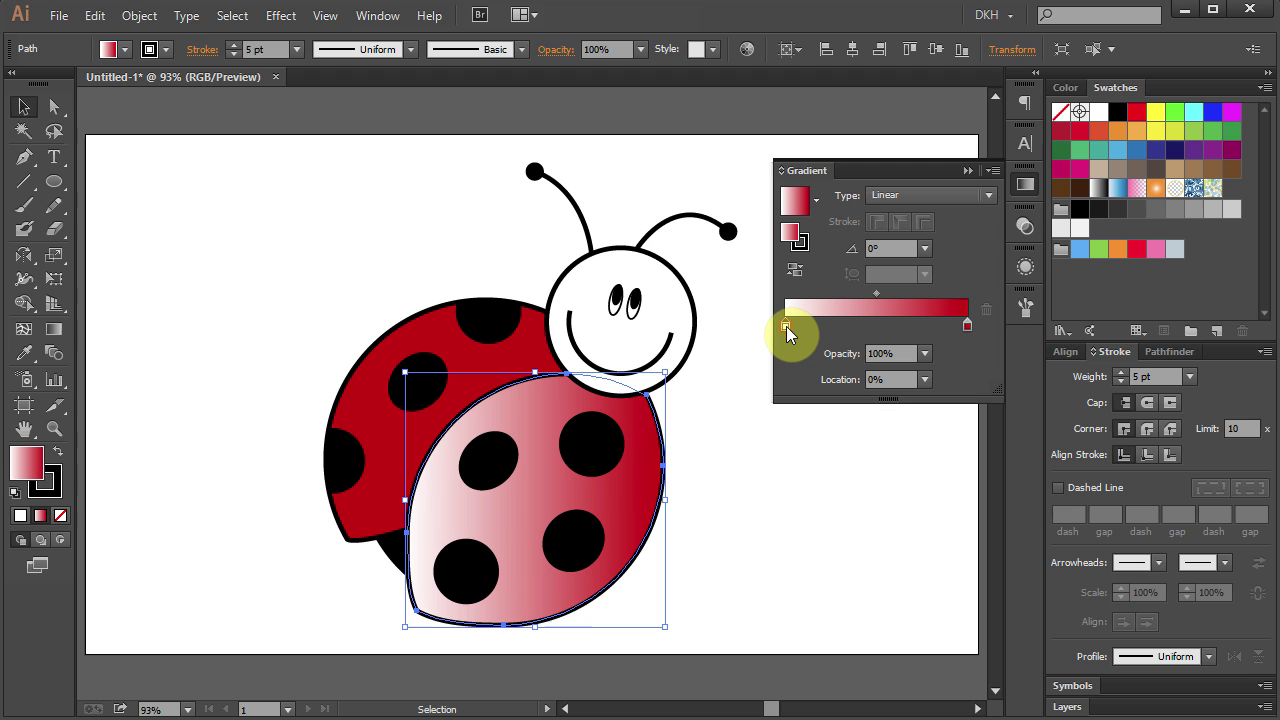
pyautogui.press('alt')
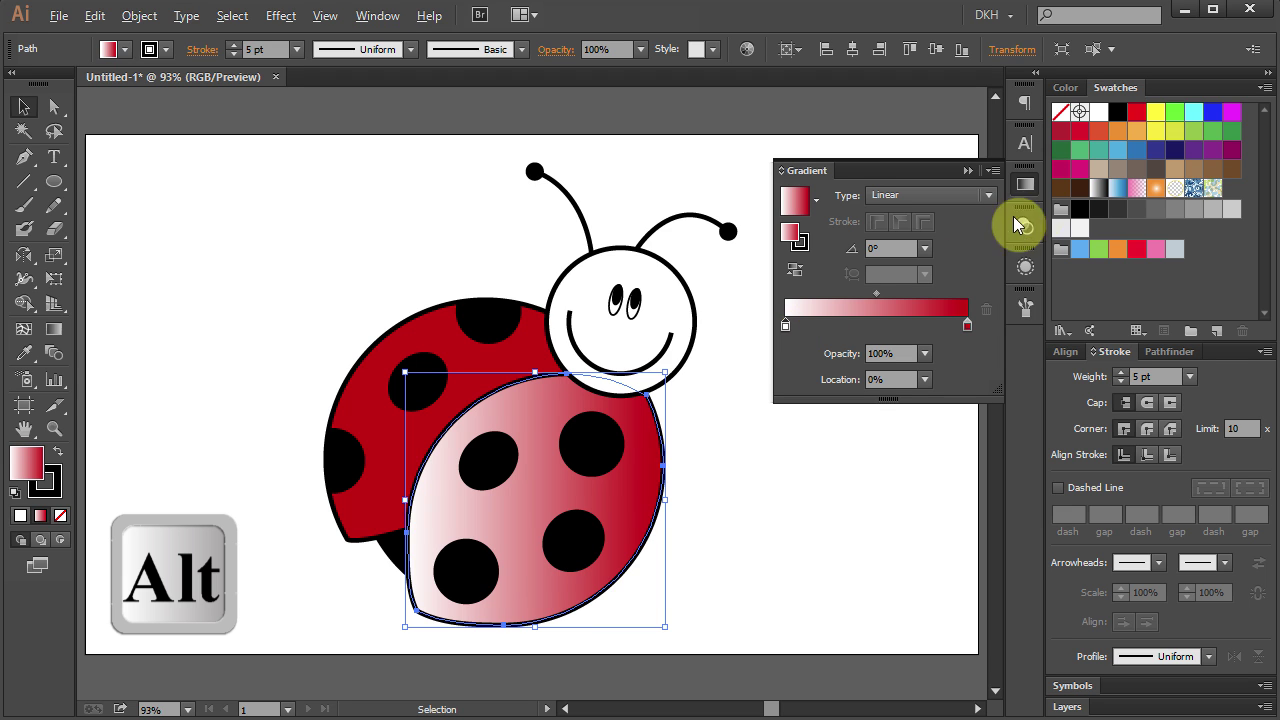
pyautogui.keyDown('alt'); pyautogui.click(1155, 131); pyautogui.keyUp('alt')
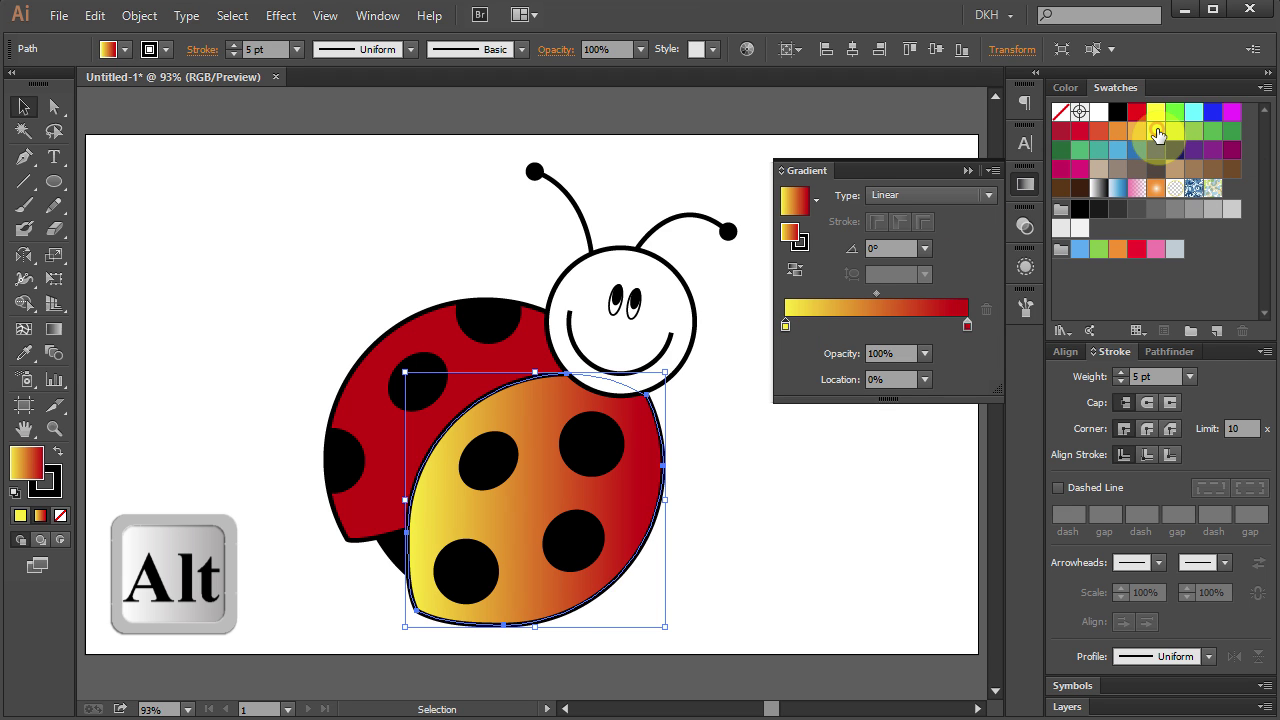
pyautogui.doubleClick(785, 327)
pyautogui.moveTo(811, 471); pyautogui.dragTo(886, 470)
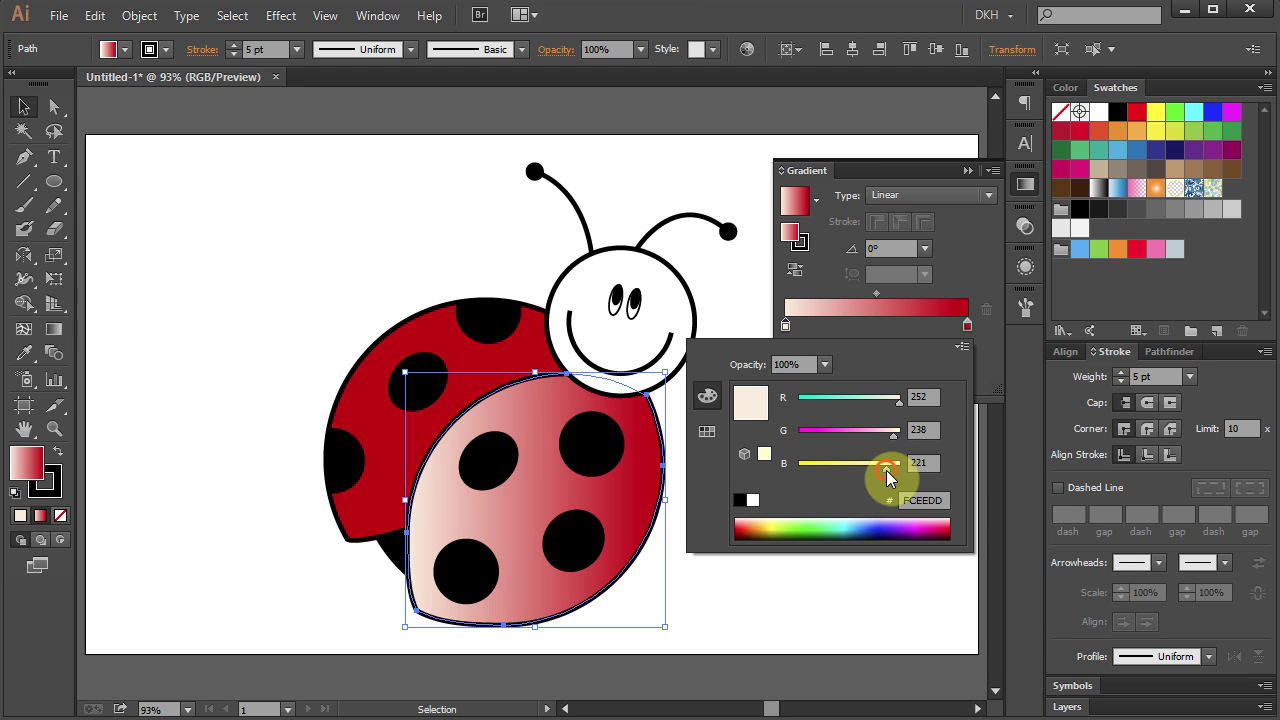
pyautogui.click(972, 268)
pyautogui.click(988, 195)
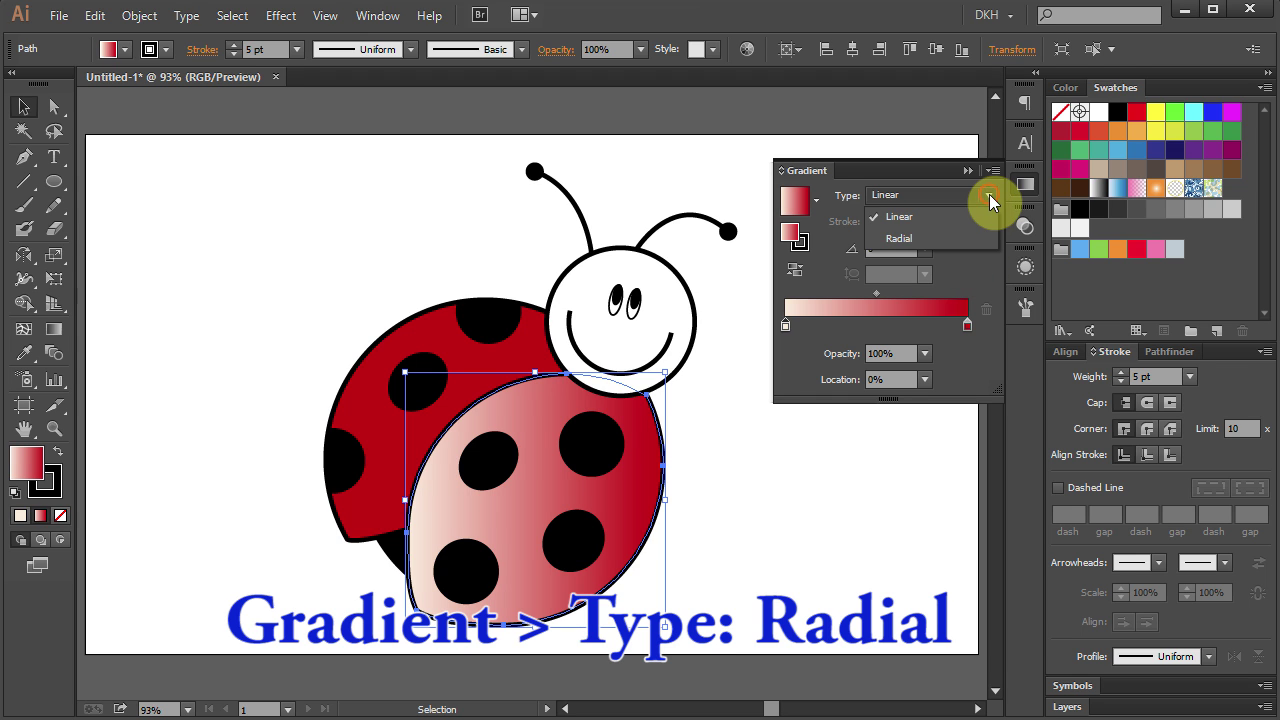
# Make the front wing's gradient radial and shift its highlight up and to the right.
pyautogui.click(928, 238)
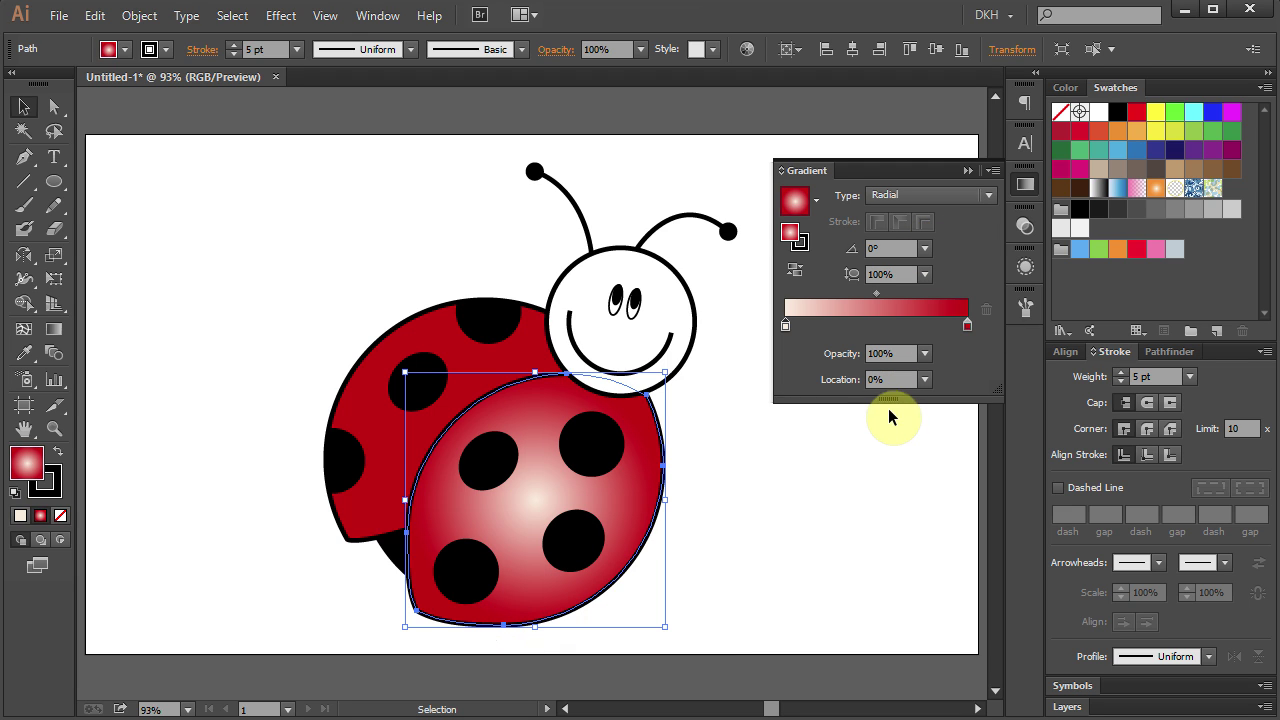
pyautogui.press('g')
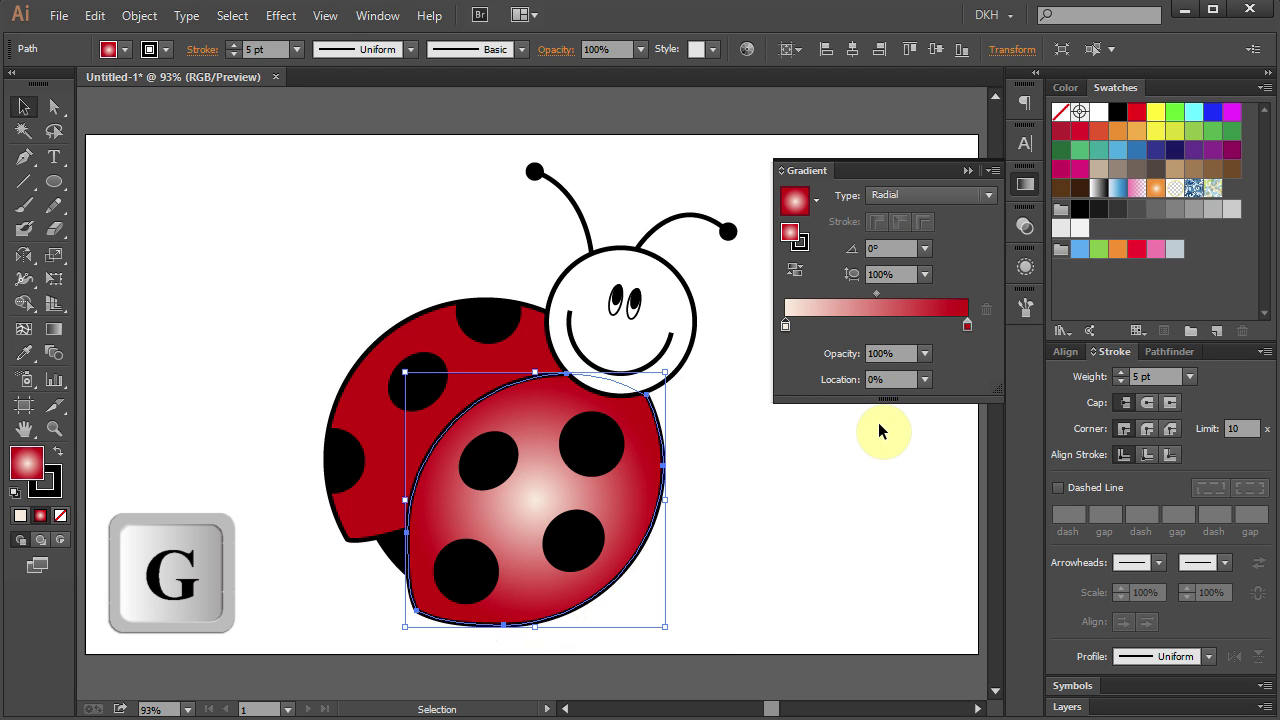
pyautogui.press('g')
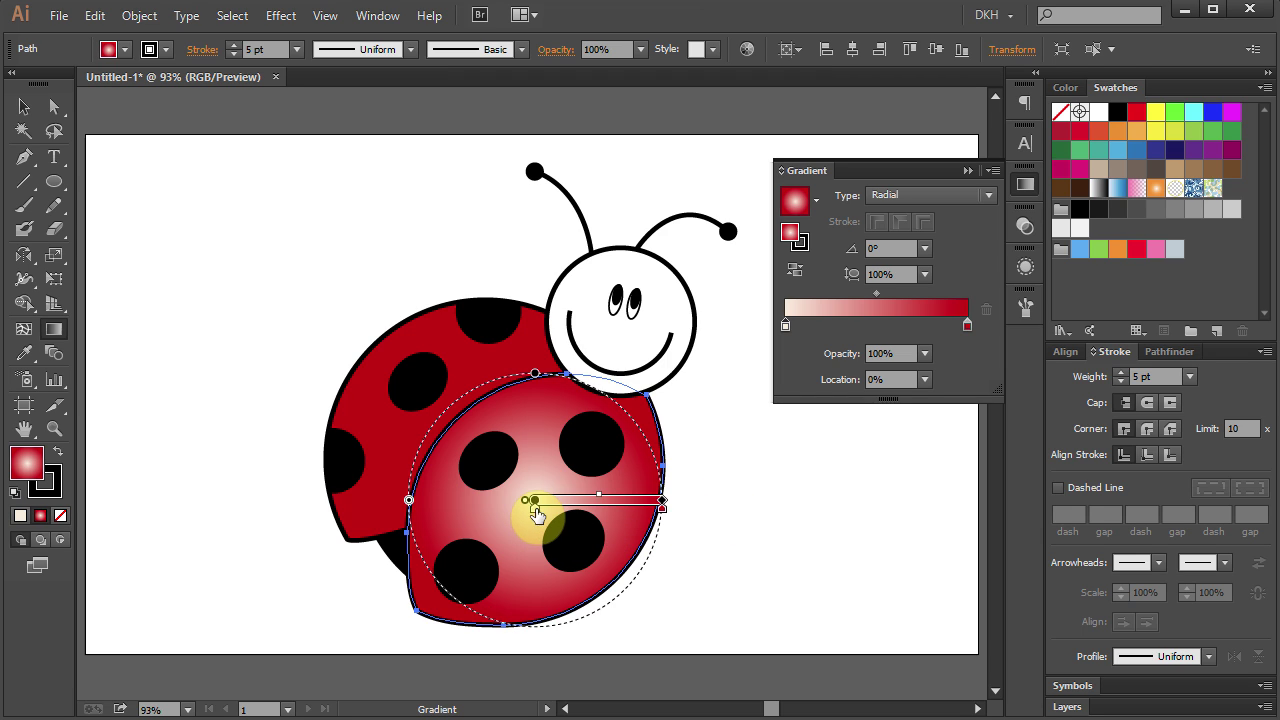
pyautogui.moveTo(519, 523); pyautogui.dragTo(643, 600)
pyautogui.moveTo(525, 525); pyautogui.dragTo(583, 500)
# Give the back wing the front wing's radial gradient with the Eyedropper.
pyautogui.hotkey('ctrl', 'shift', 'a')
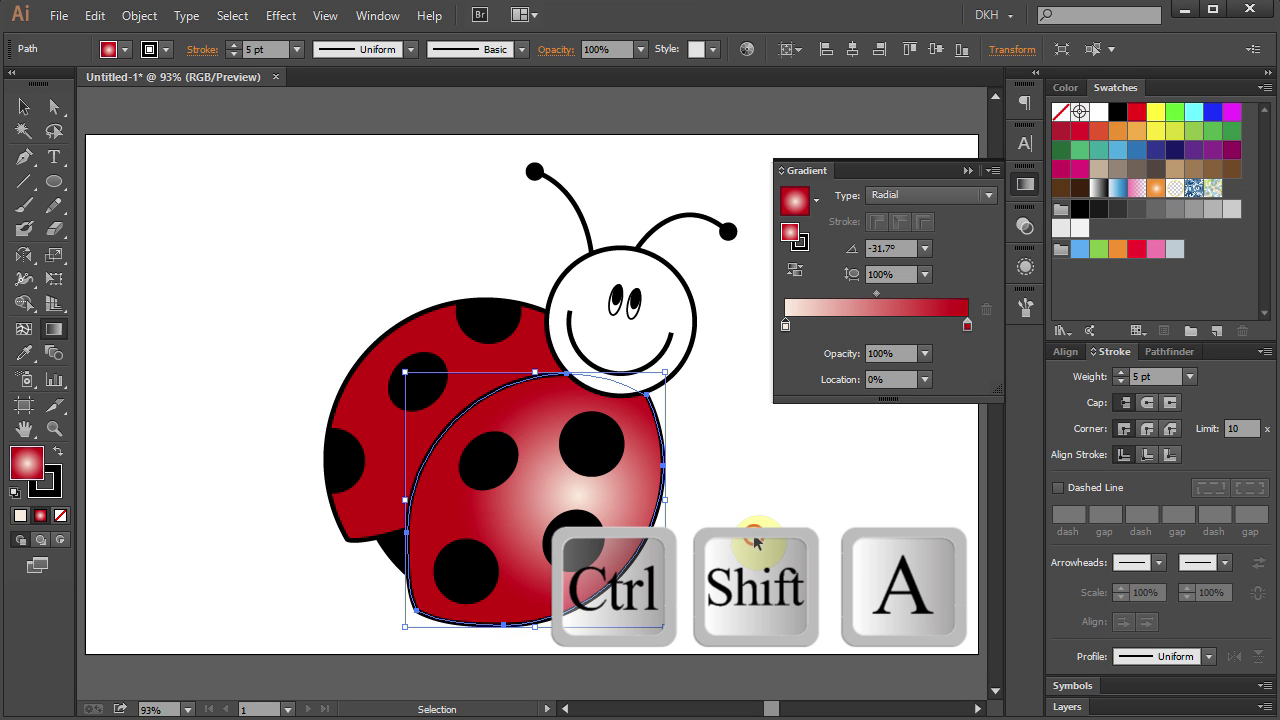
pyautogui.press('v')
pyautogui.click(474, 373)
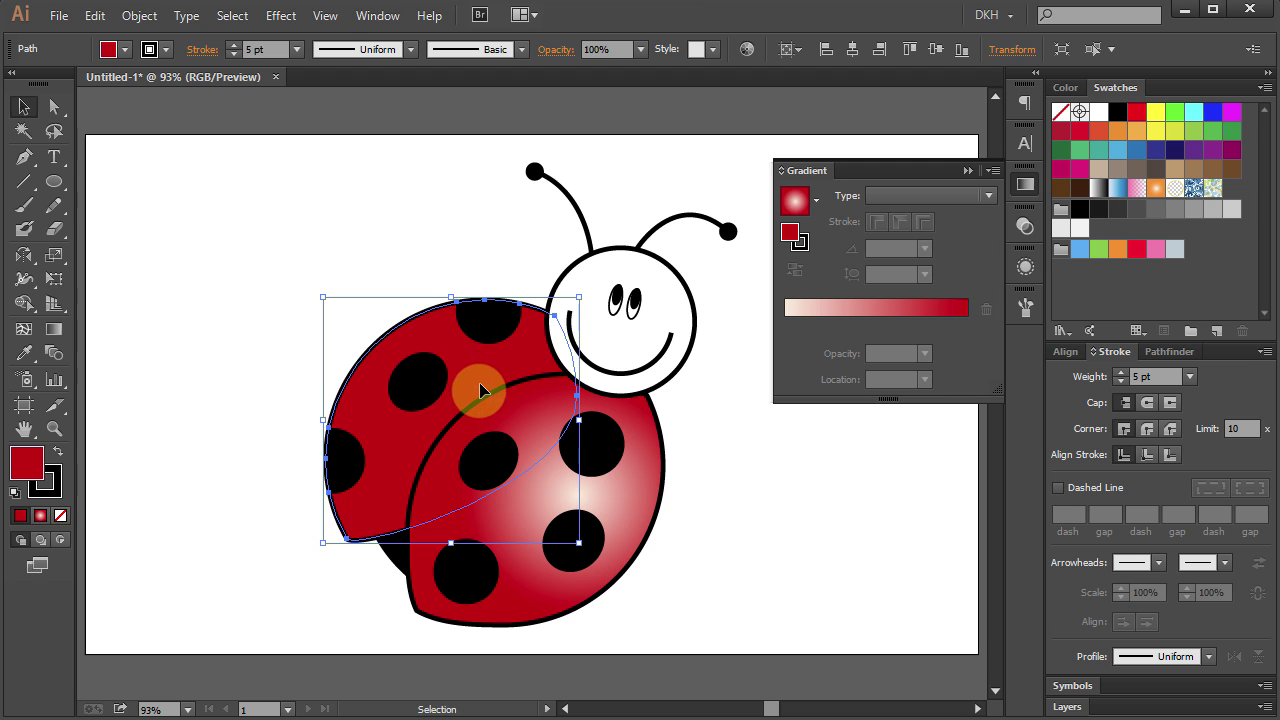
pyautogui.press('i')
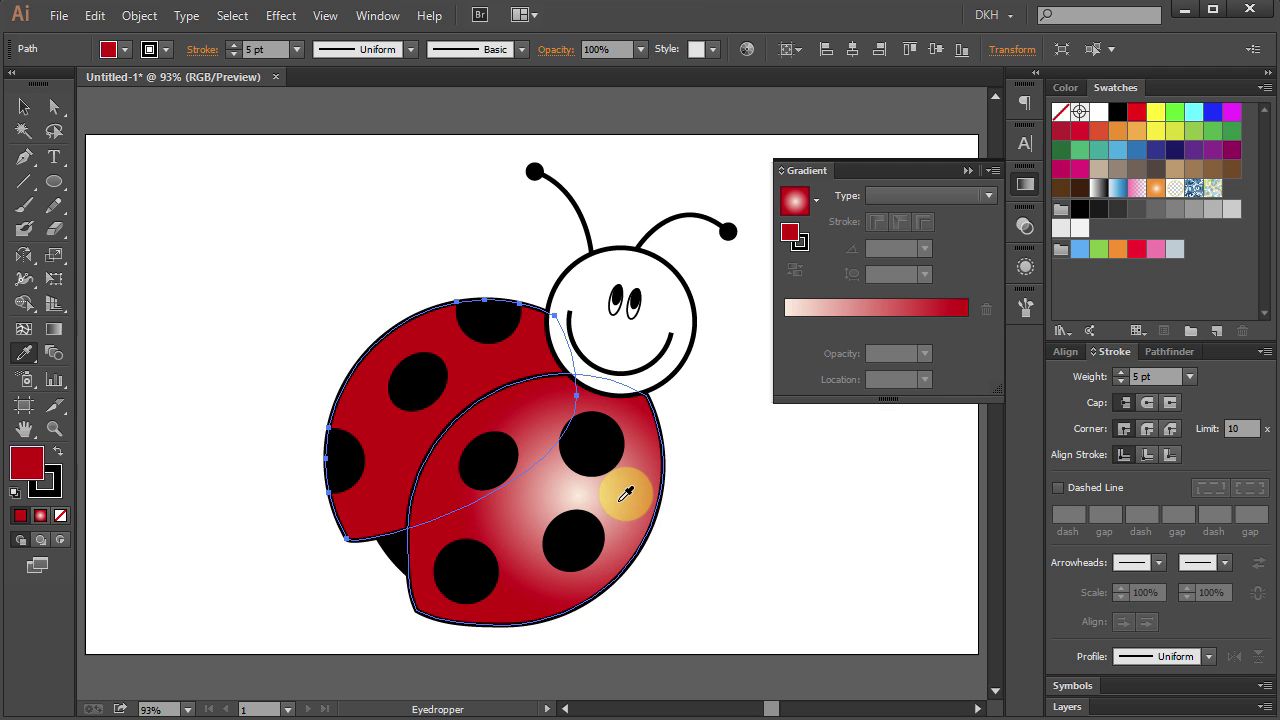
pyautogui.click(620, 505)
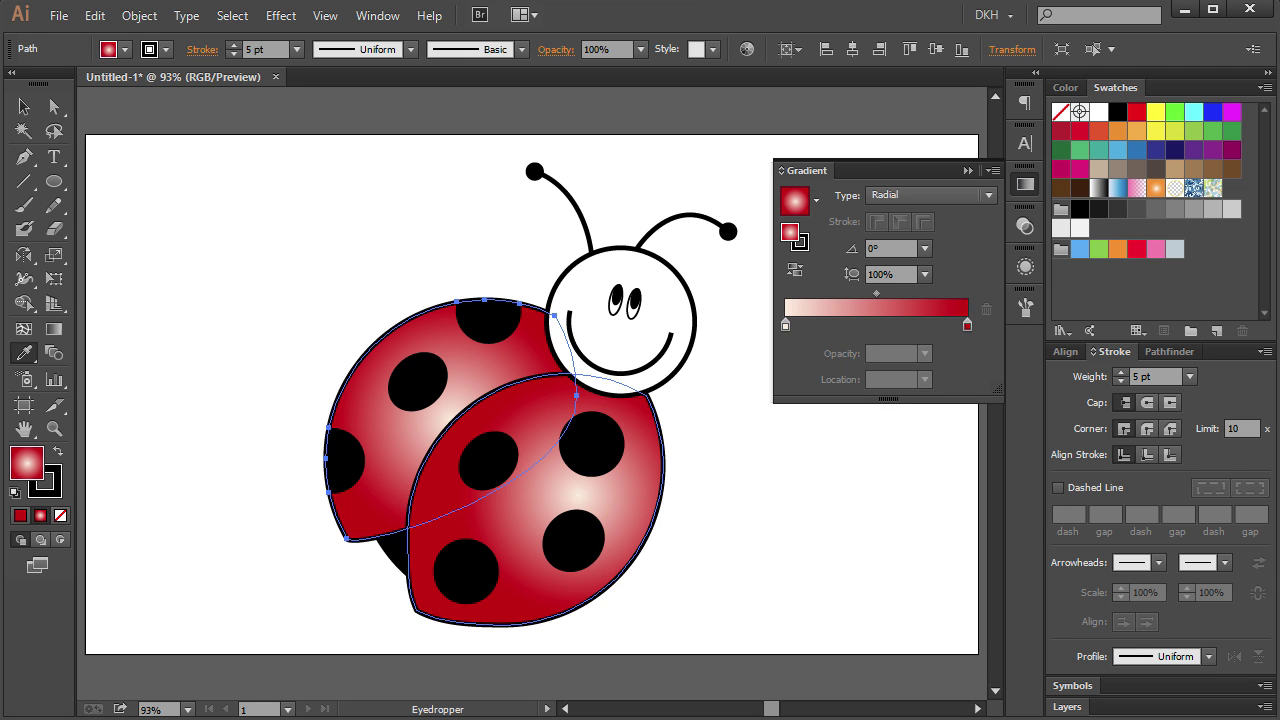